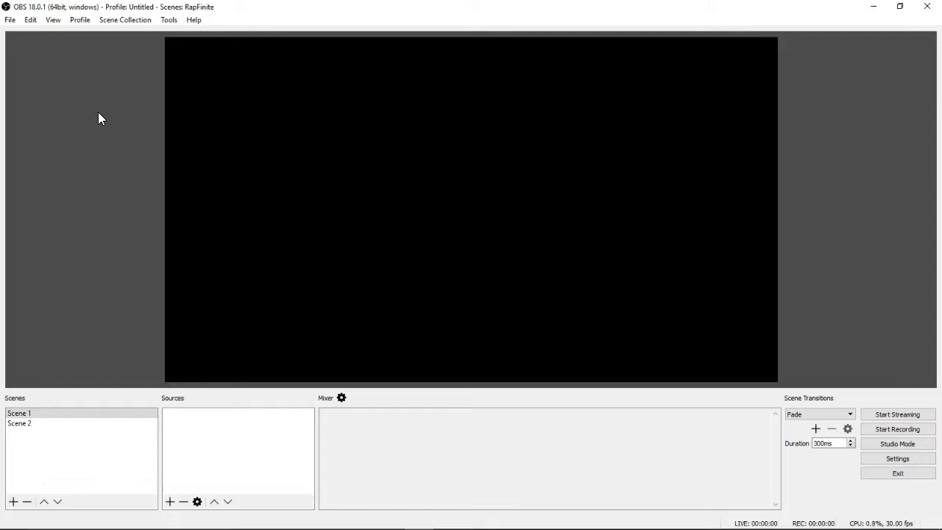
Remove Scene 2 from the scene list and confirm the removal
left_click(81, 65)
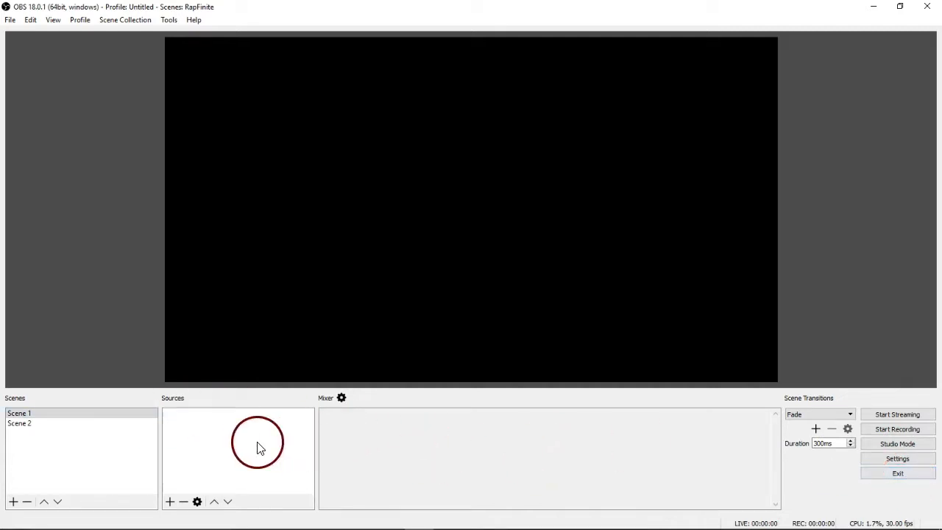
left_click(32, 428)
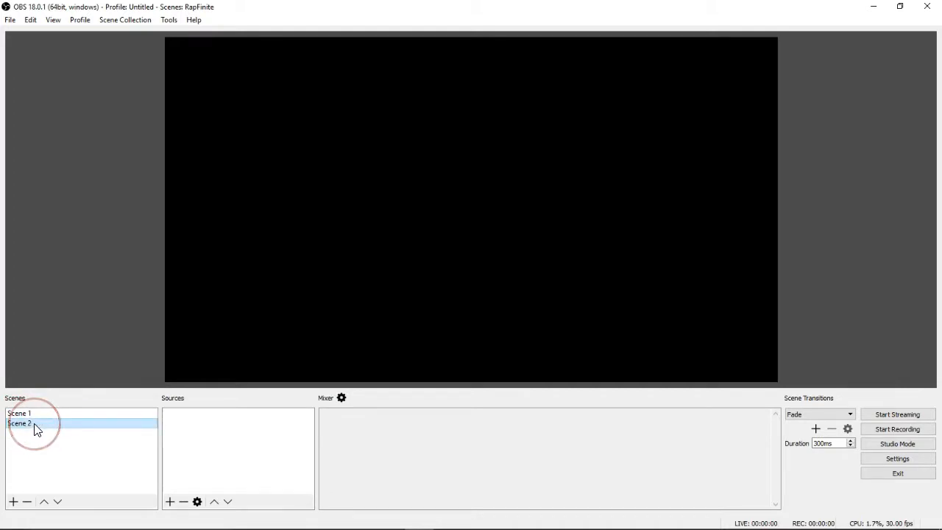
right_click(35, 429)
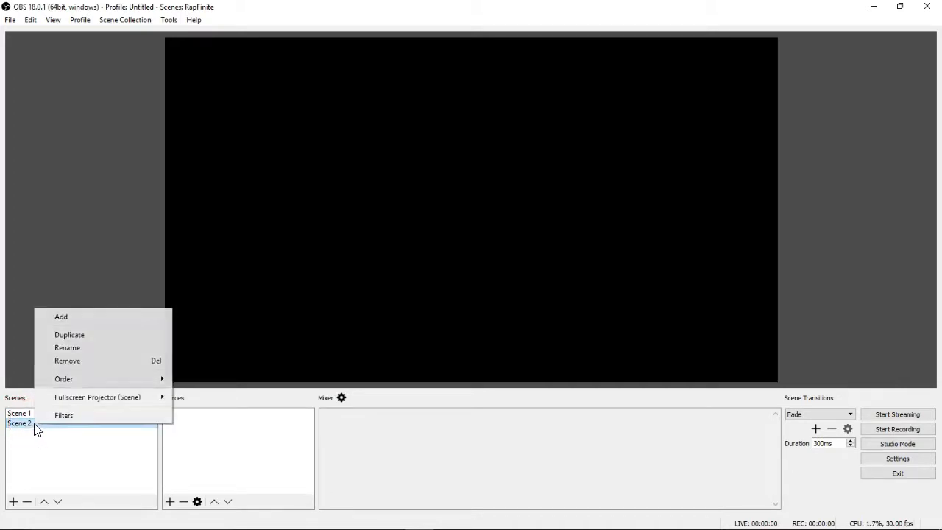
left_click(84, 361)
left_click(481, 285)
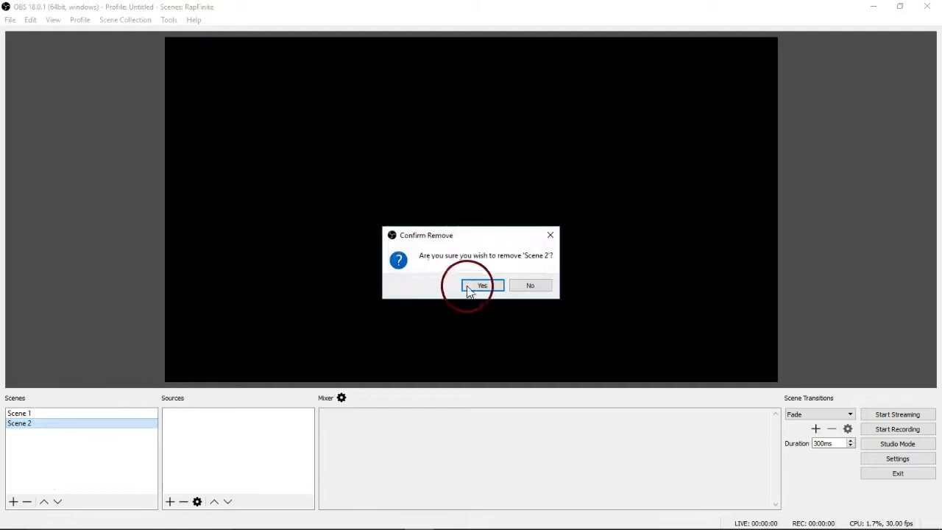
left_click(50, 414)
right_click(50, 416)
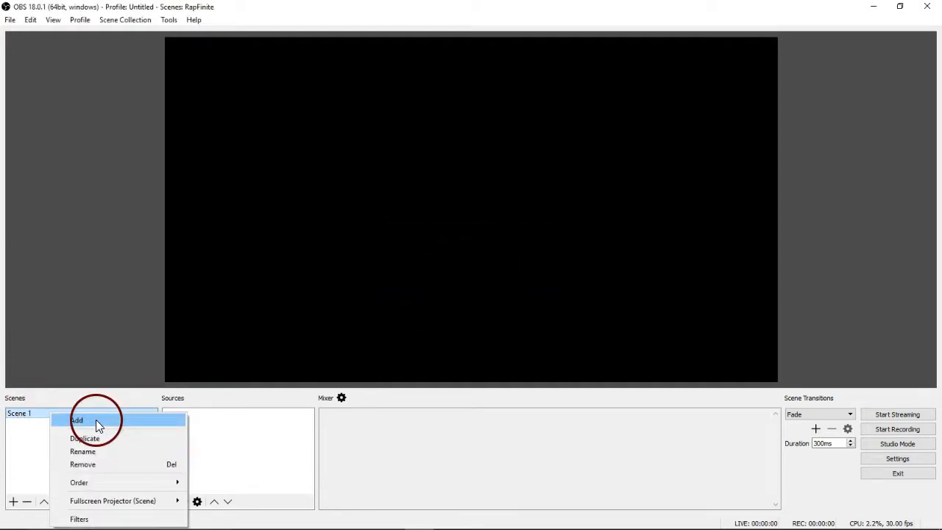
left_click(27, 437)
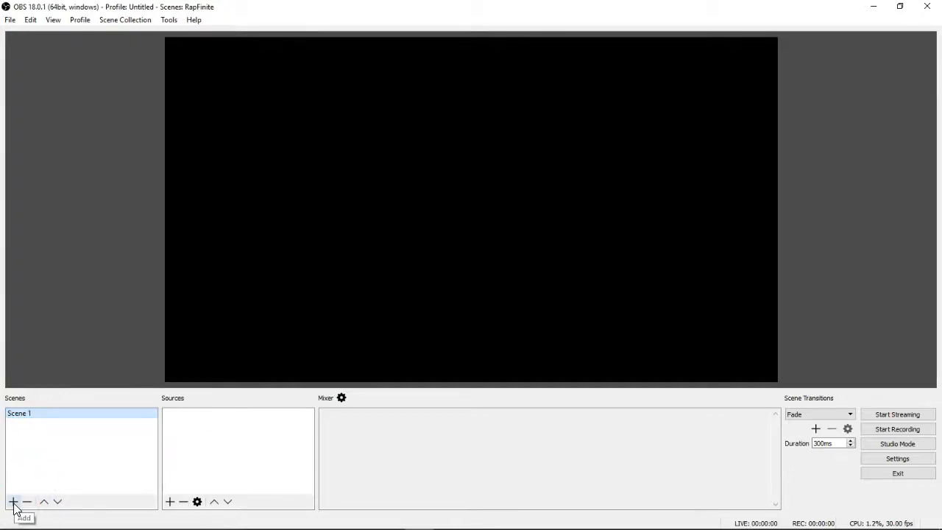
left_click(45, 438)
left_click(79, 414)
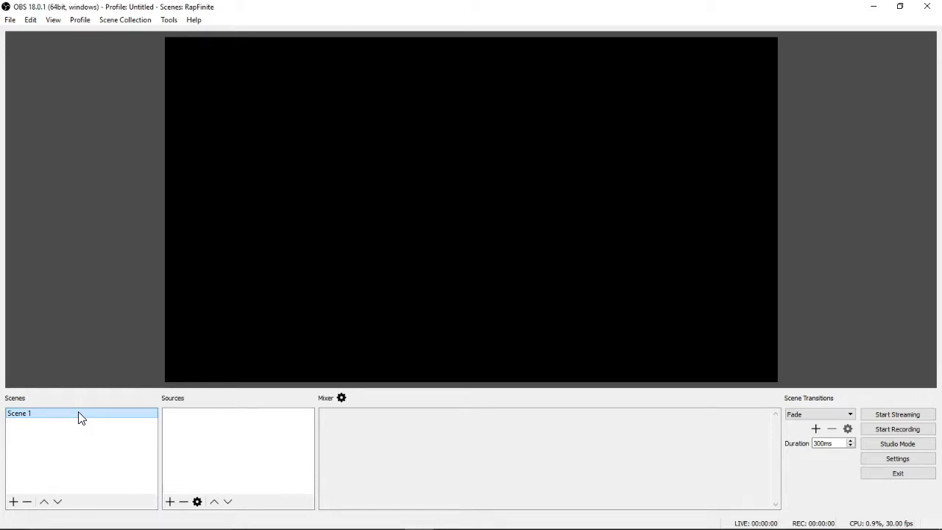
left_click(383, 129)
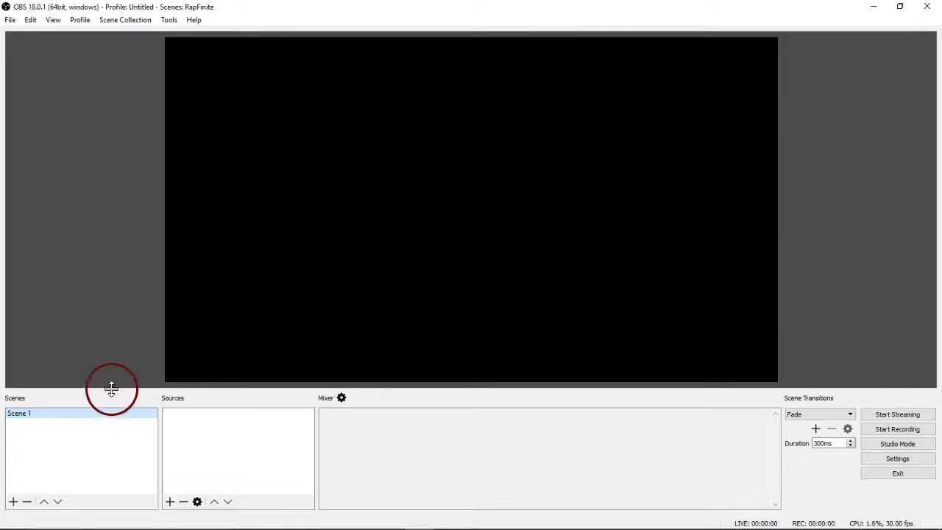
Add a new scene named Scene 2
left_click(12, 501)
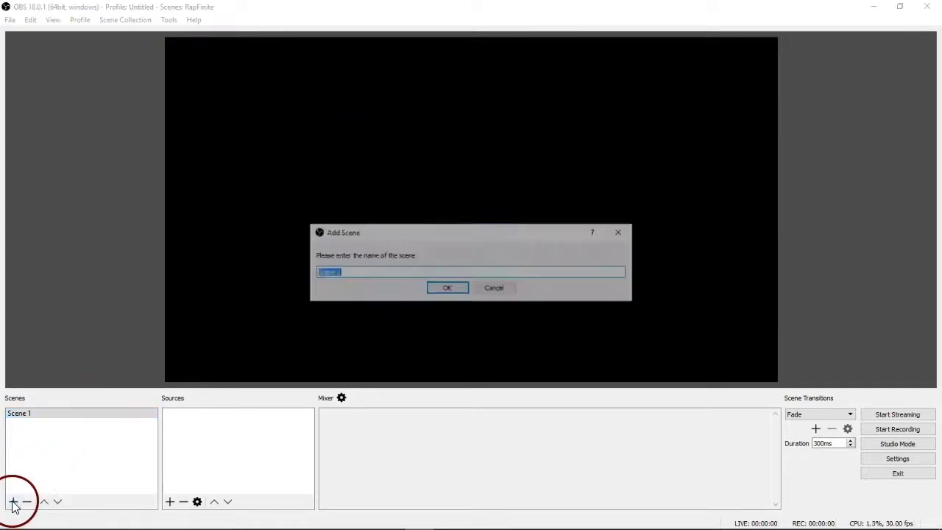
left_click(445, 289)
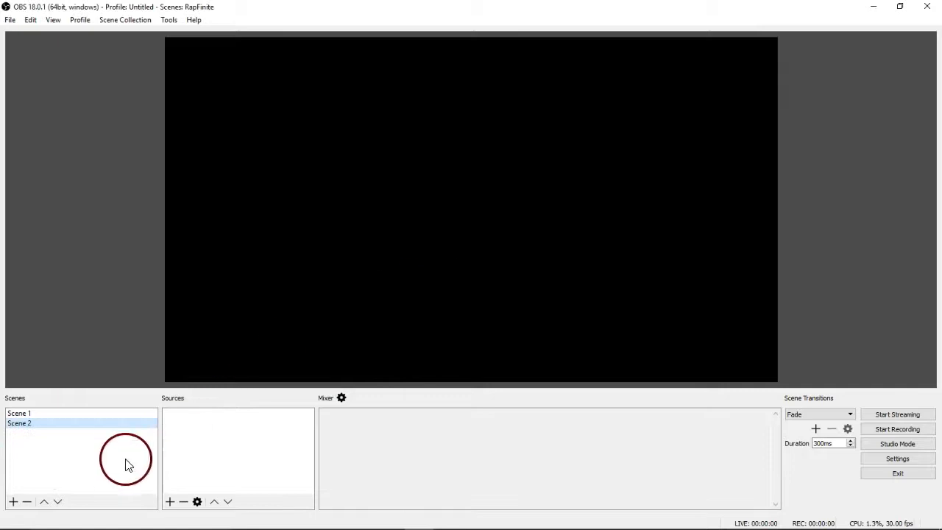
Switch back and forth between Scene 1 and Scene 2 to compare them
left_click(98, 414)
left_click(96, 424)
left_click(98, 414)
left_click(96, 425)
left_click(98, 415)
left_click(97, 425)
left_click(97, 415)
left_click(97, 424)
Select Scene 1 and start adding a Video Capture Device source to it
left_click(98, 415)
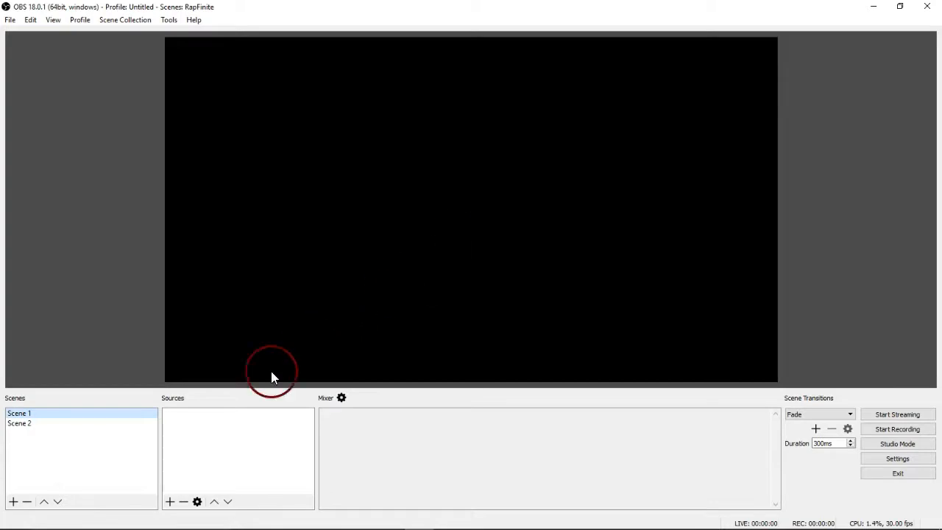
left_click(169, 502)
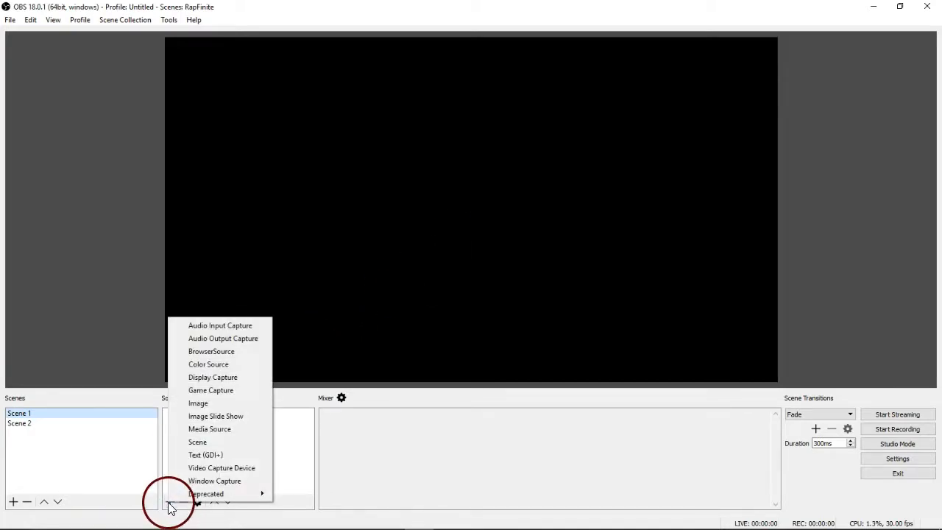
left_click(217, 467)
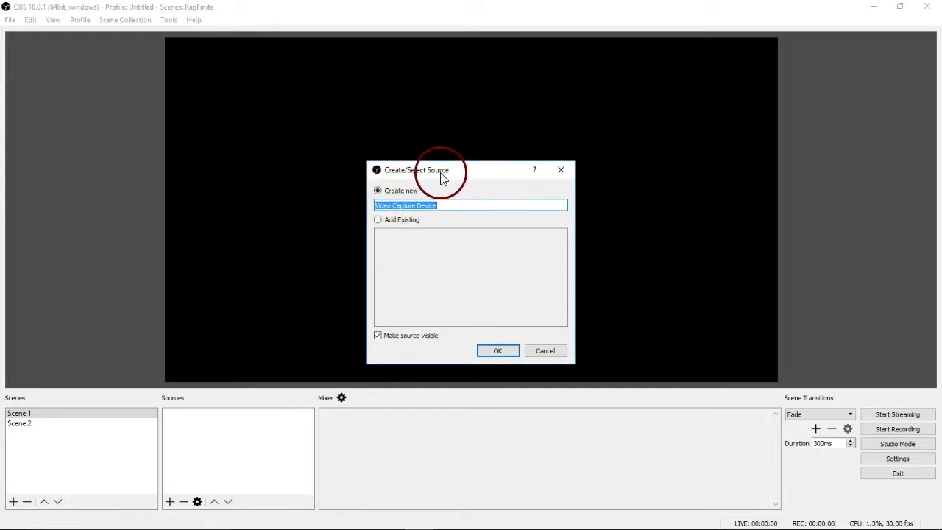
left_click(533, 172)
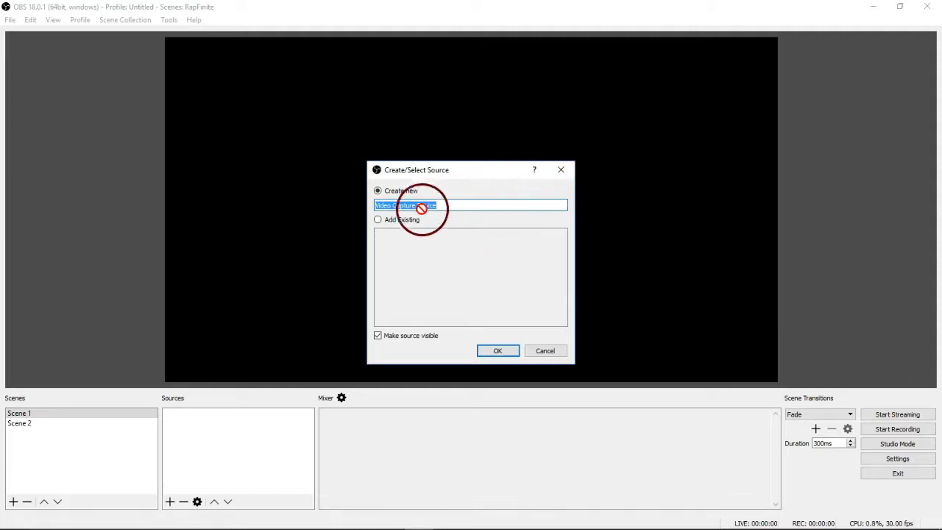
left_click(535, 173)
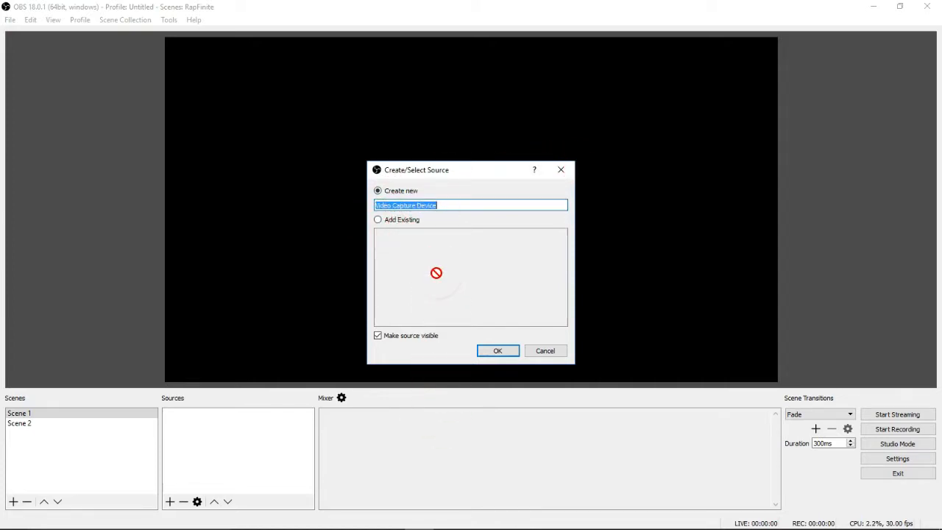
left_click(454, 206)
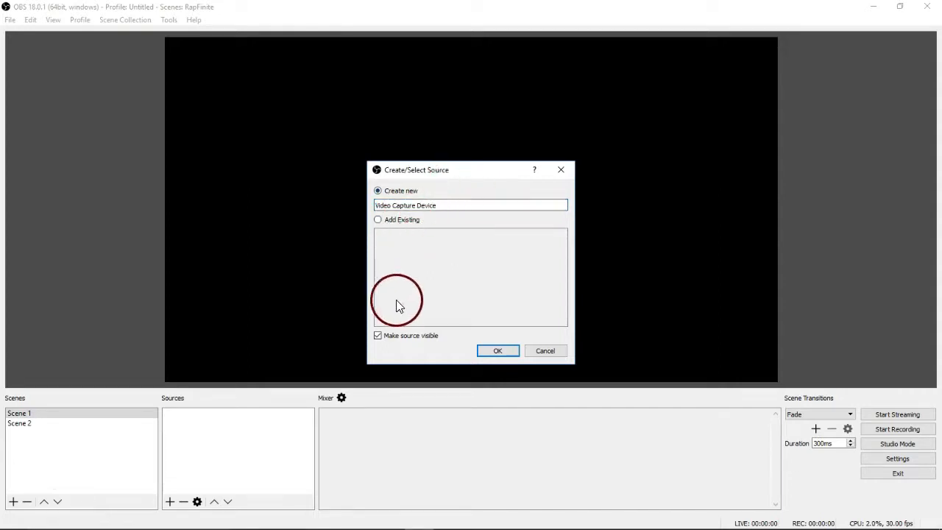
left_click(534, 169)
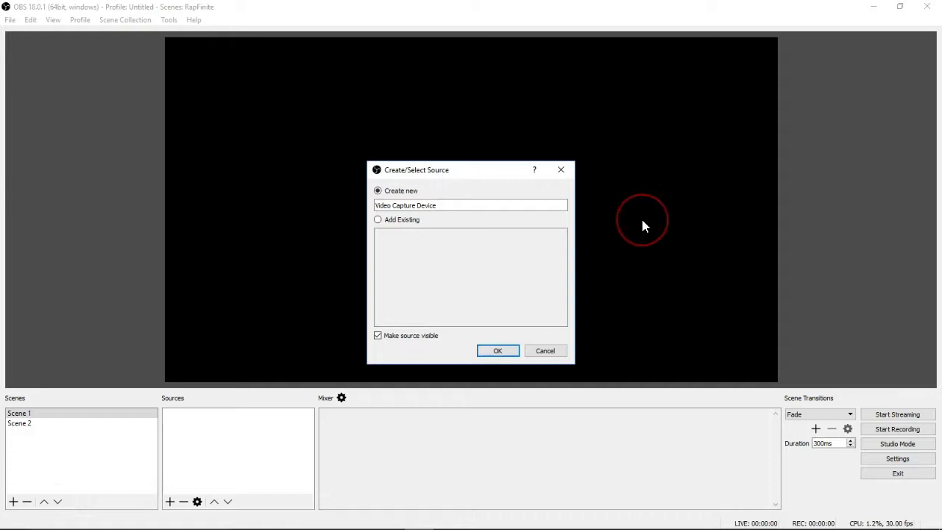
mouse_move(467, 528)
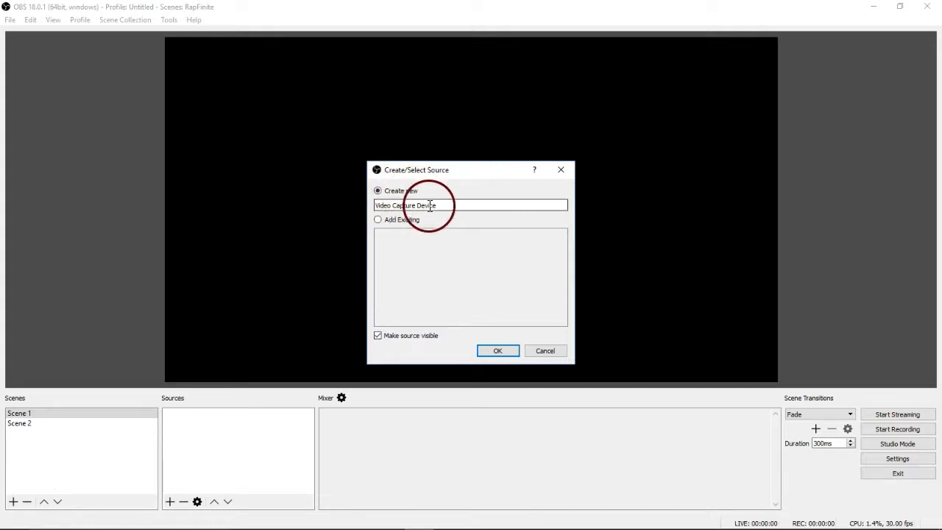
left_click_drag(437, 206, 390, 209)
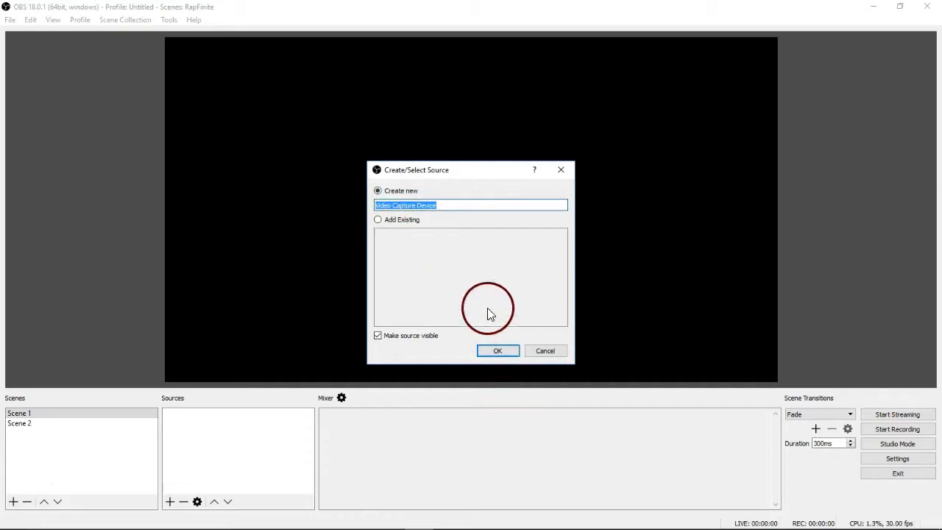
left_click(448, 205)
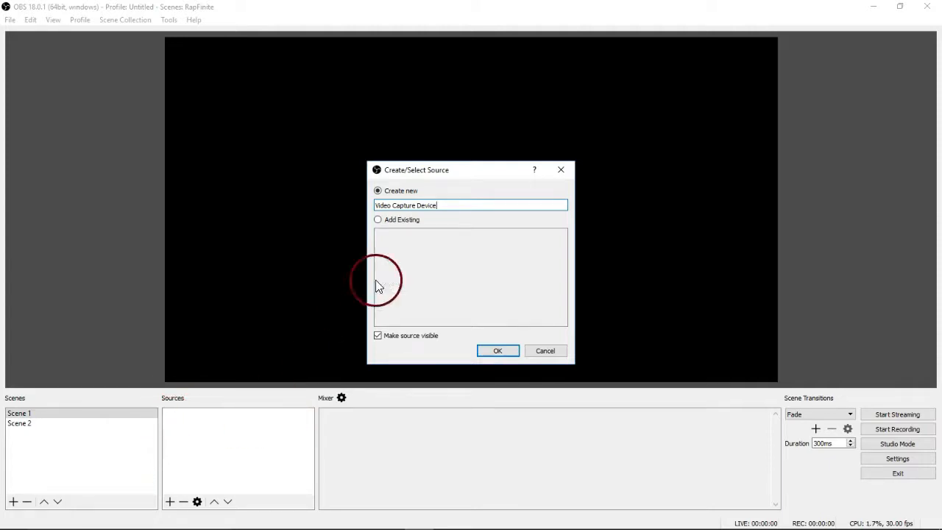
left_click(379, 220)
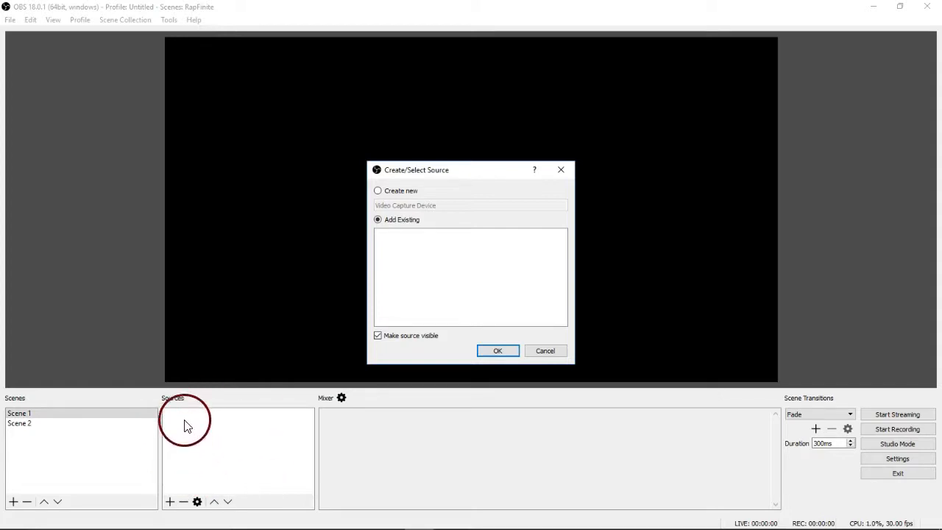
left_click(376, 192)
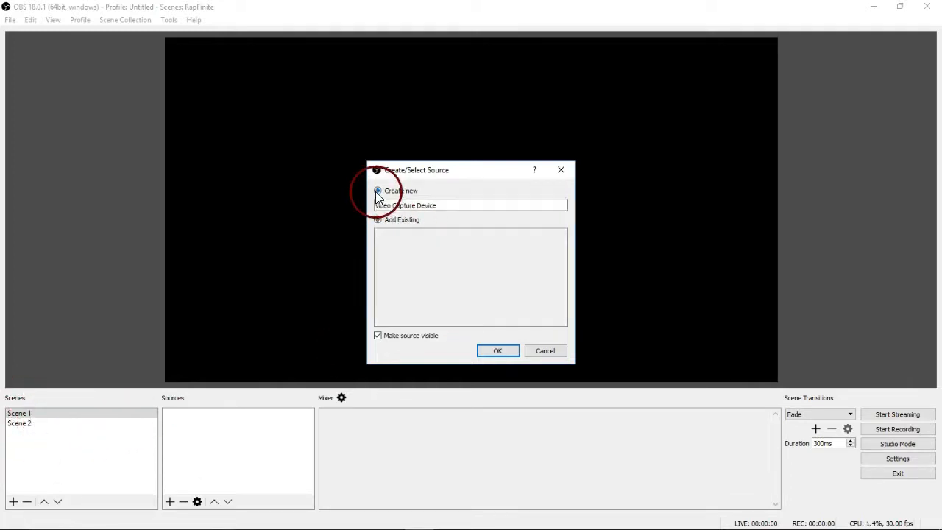
Name the new video capture source Vid1 and create it
left_click_drag(404, 206, 517, 211)
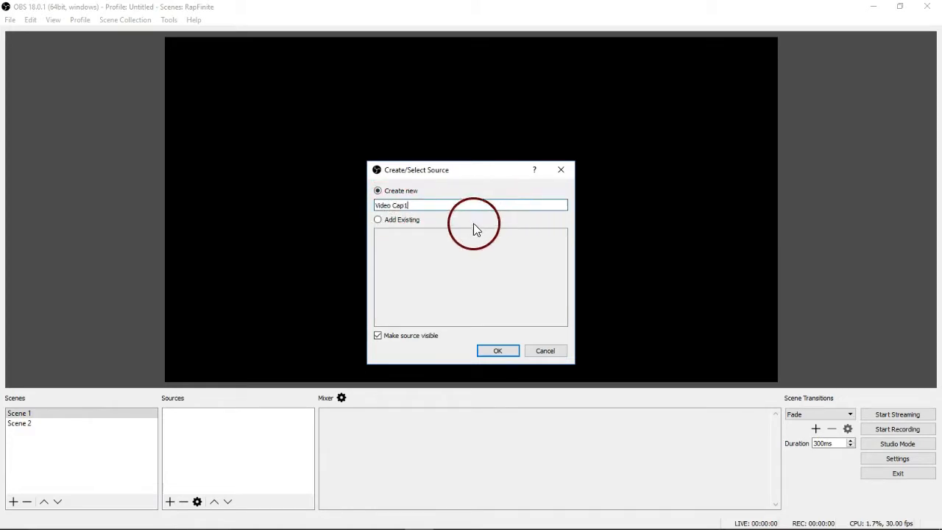
left_click_drag(408, 207, 345, 209)
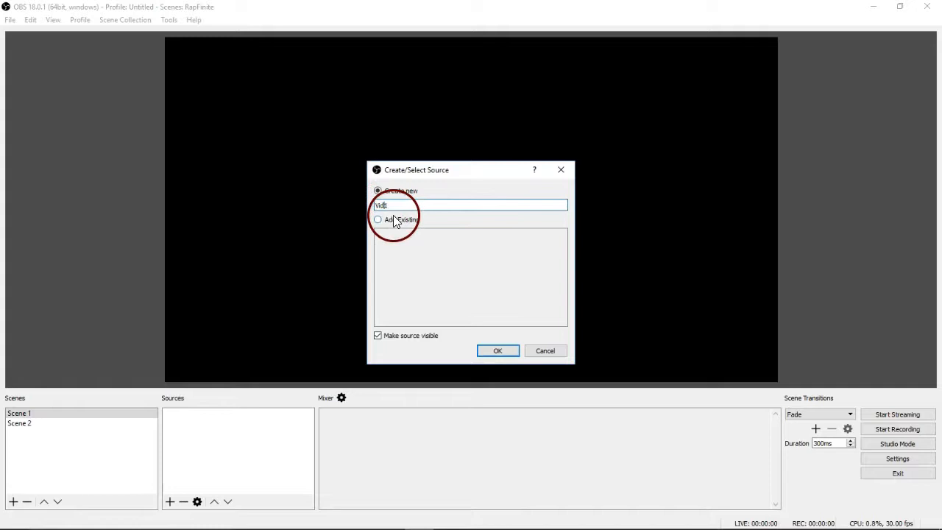
left_click(497, 352)
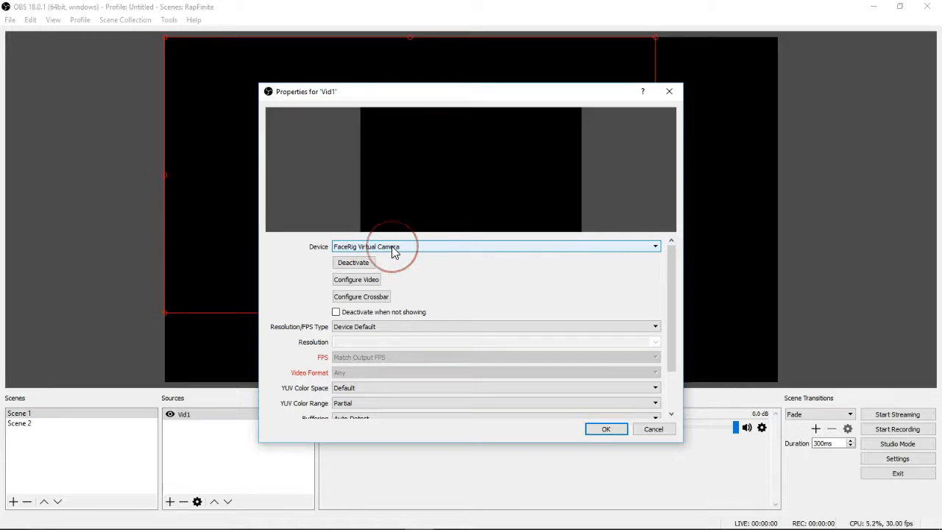
Set the capture device of Vid1 to Logitech HD Webcam C615 and look through its remaining properties
left_click(443, 251)
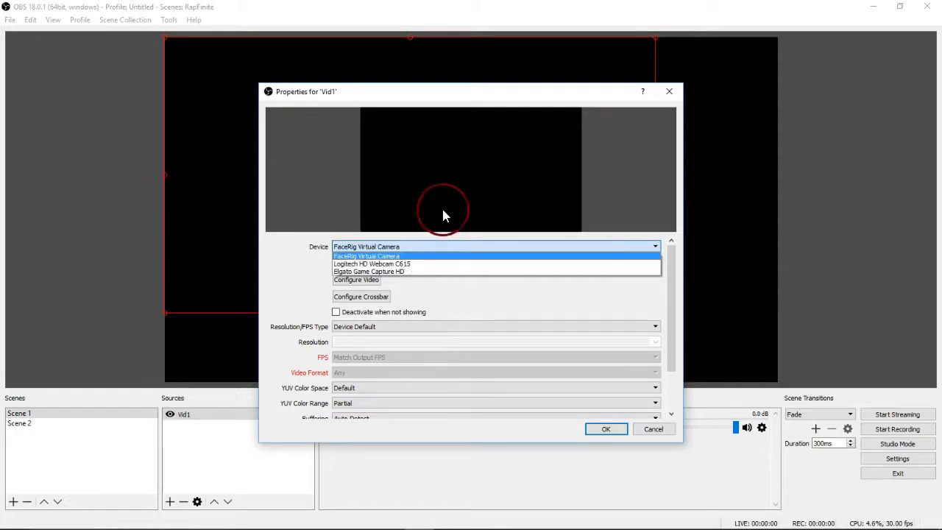
left_click(406, 265)
left_click(415, 264)
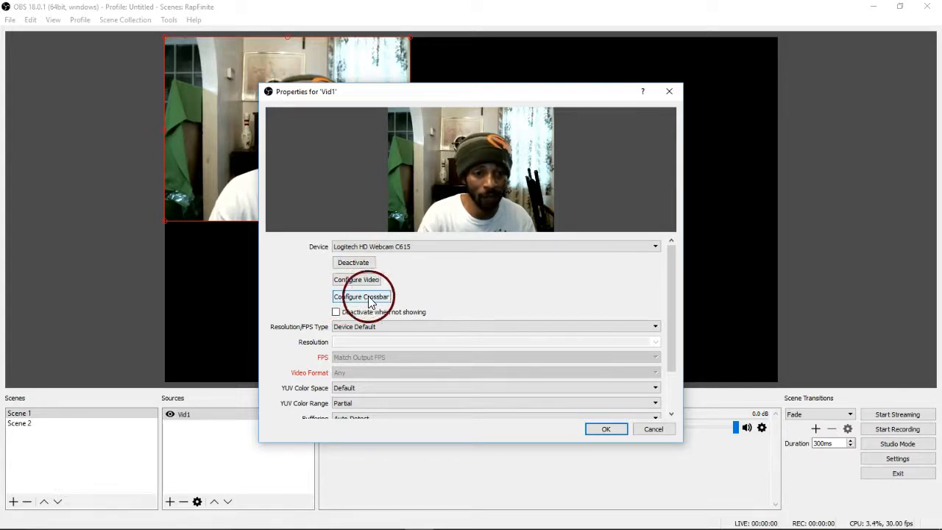
scroll(573, 351, "down", 3)
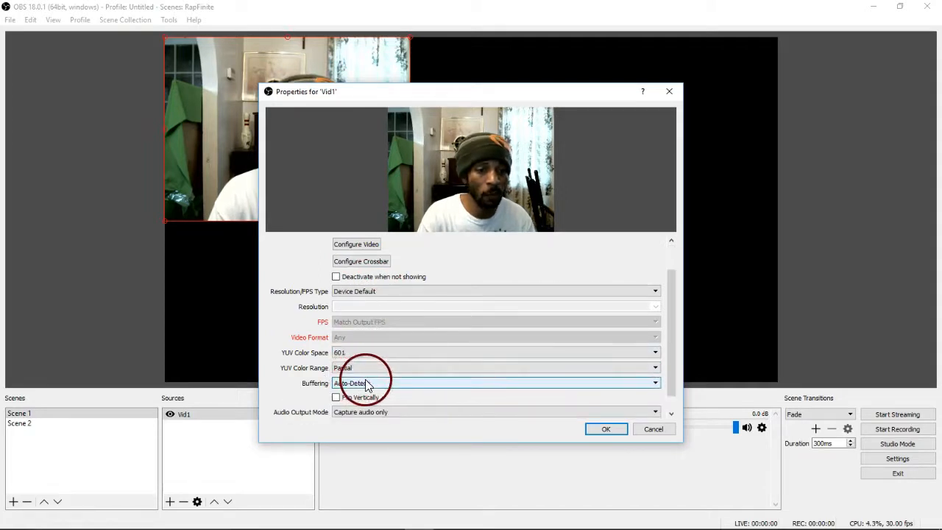
scroll(455, 340, "up", 3)
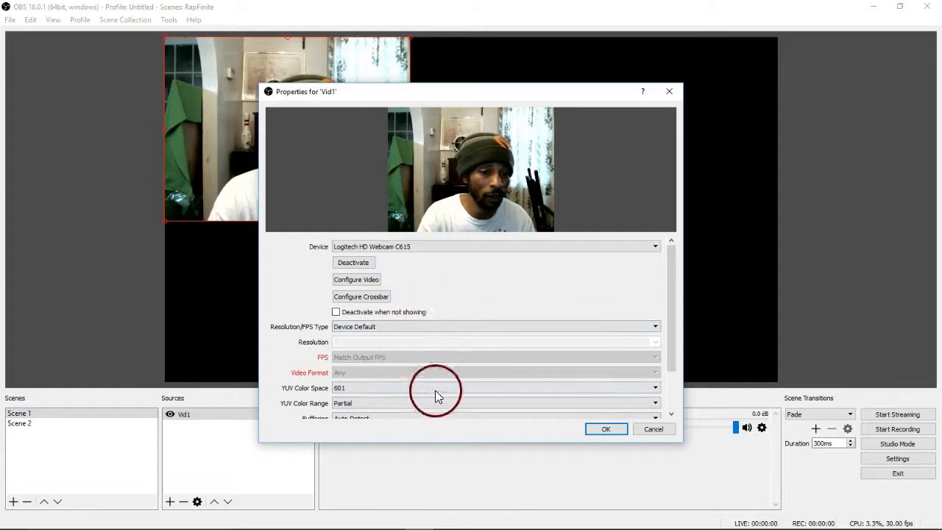
Review the webcam's control and advanced image settings without saving changes, and accept the Vid1 source properties
left_click(359, 280)
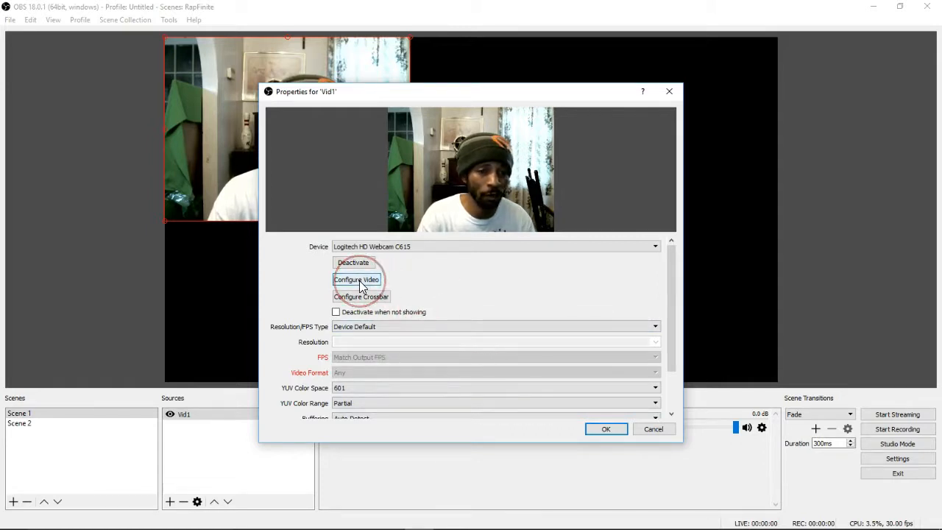
left_click(359, 281)
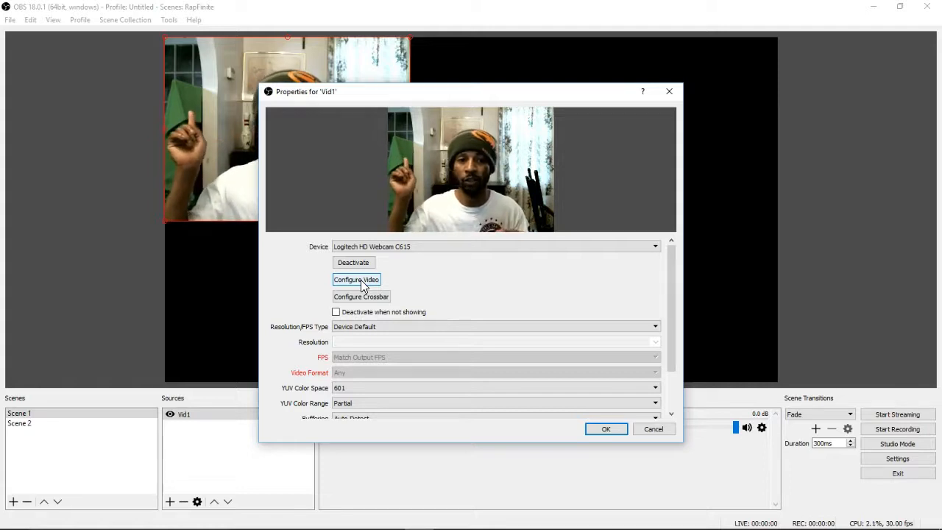
left_click(360, 279)
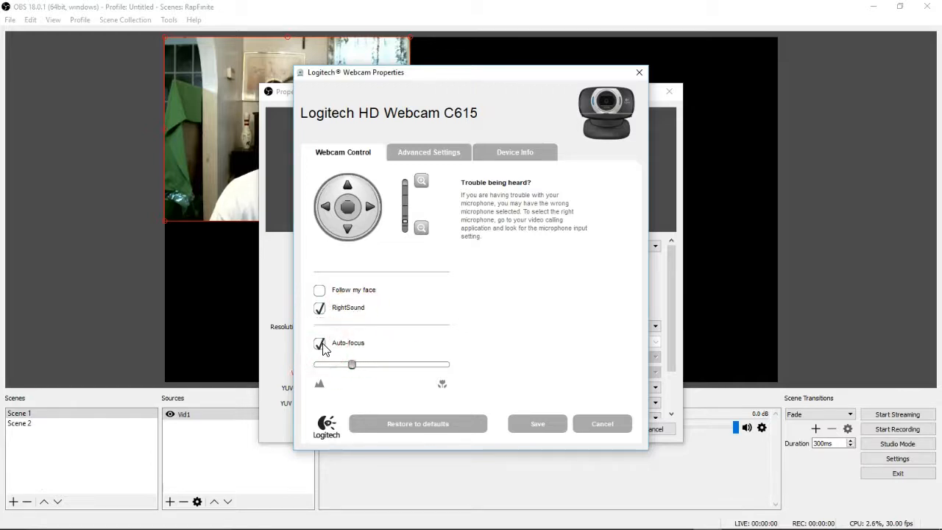
left_click(445, 153)
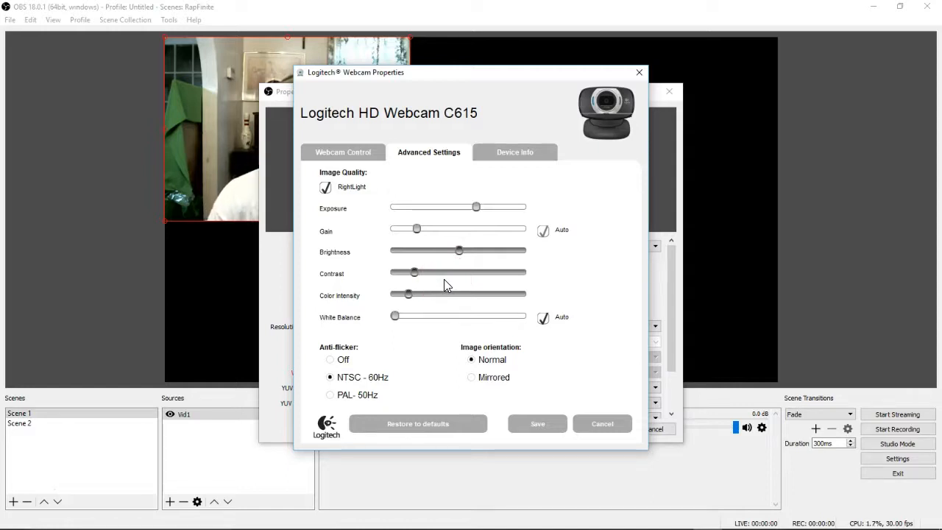
left_click(598, 425)
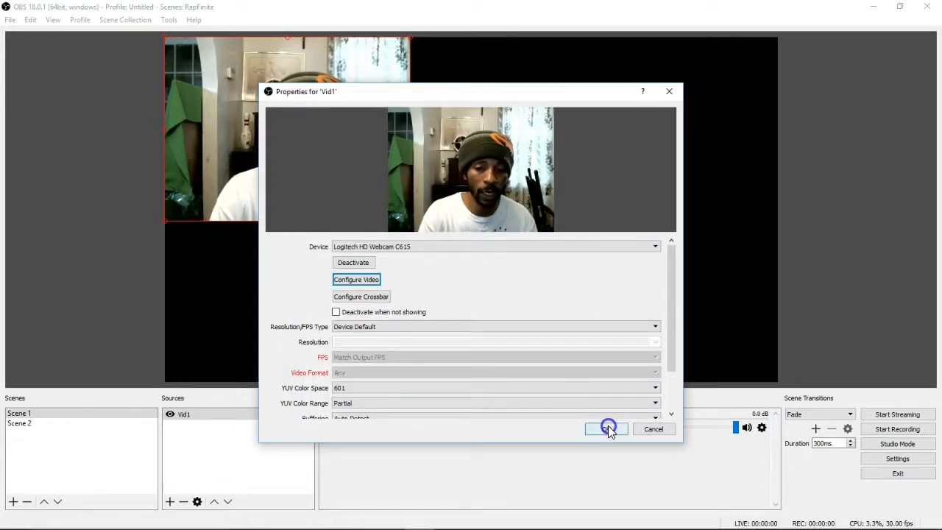
left_click(607, 429)
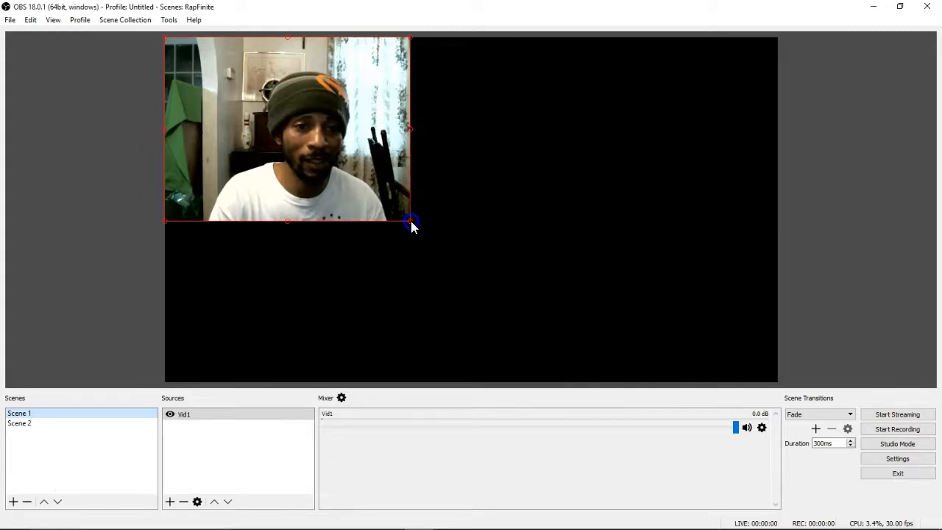
Scale the Vid1 webcam picture to the full canvas height and centre it horizontally on the canvas
left_click_drag(410, 221, 552, 382)
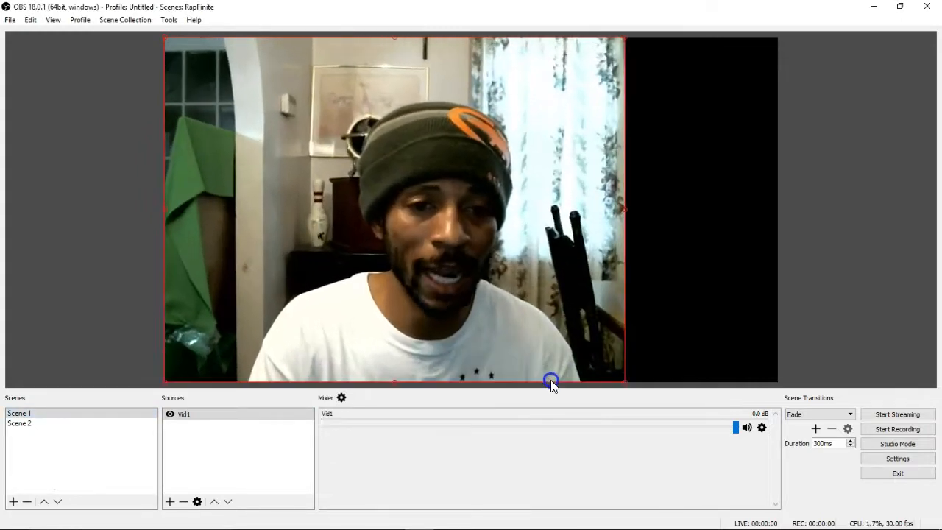
left_click_drag(449, 288, 535, 288)
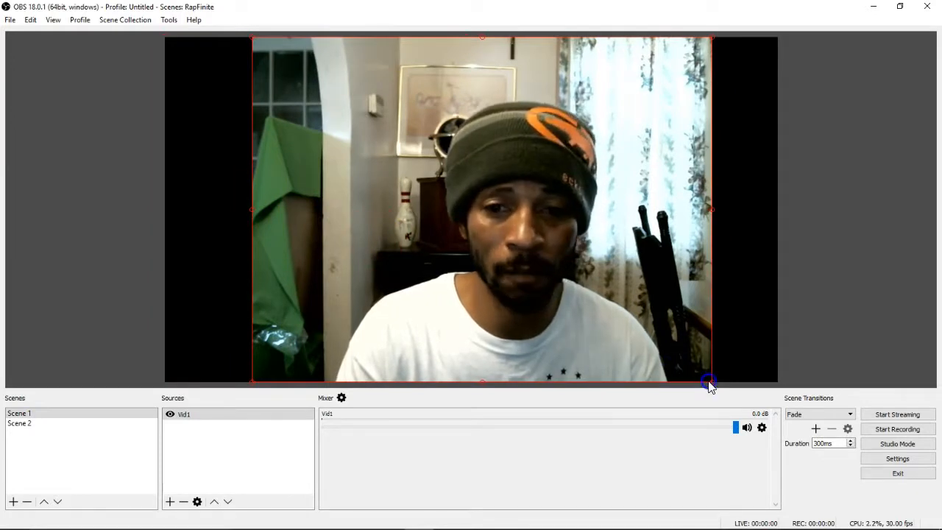
left_click_drag(708, 384, 416, 204)
left_click_drag(362, 157, 667, 140)
left_click_drag(556, 205, 321, 337)
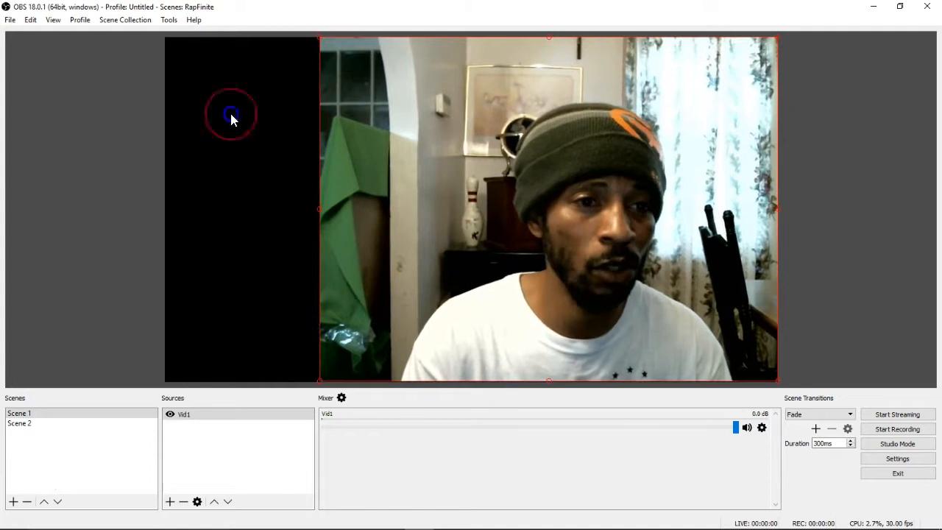
left_click_drag(573, 144, 527, 161)
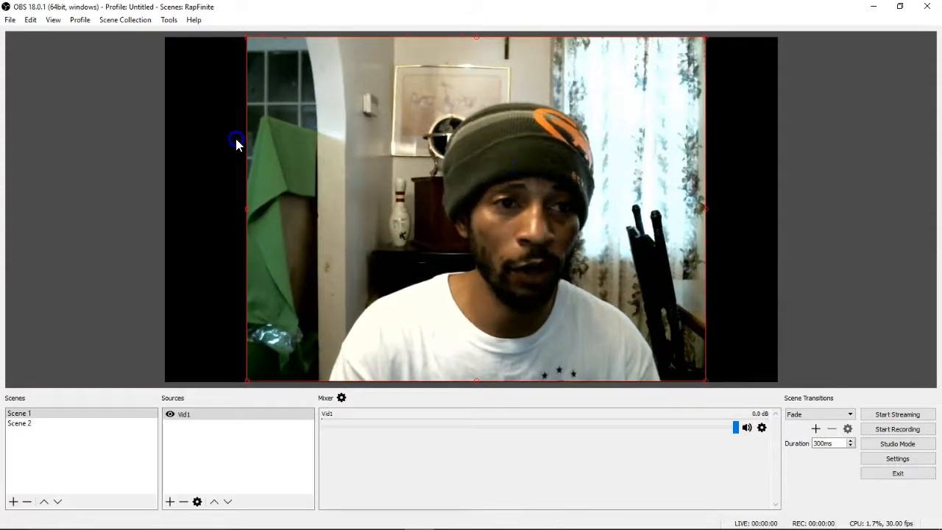
left_click_drag(334, 154, 330, 157)
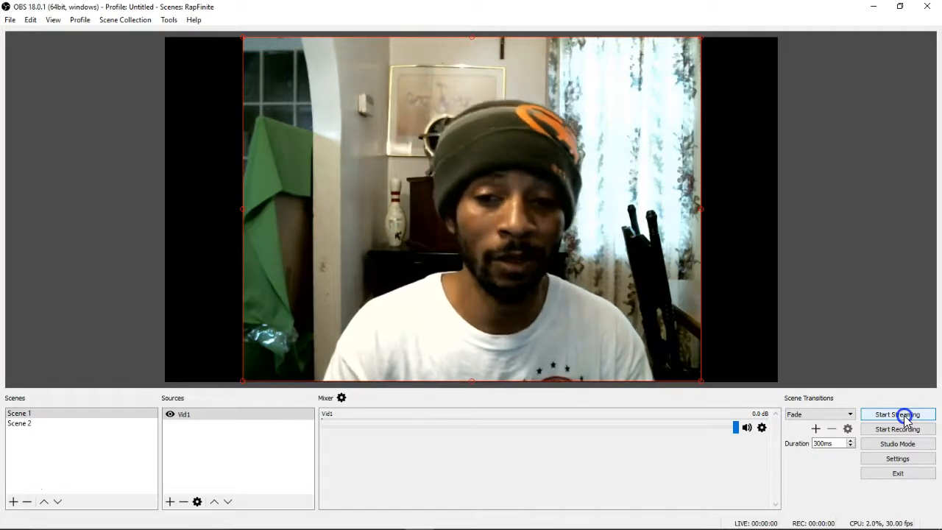
Show the recordings folder and select the Windows 10 Creator Update Part 2 video in it
left_click(13, 22)
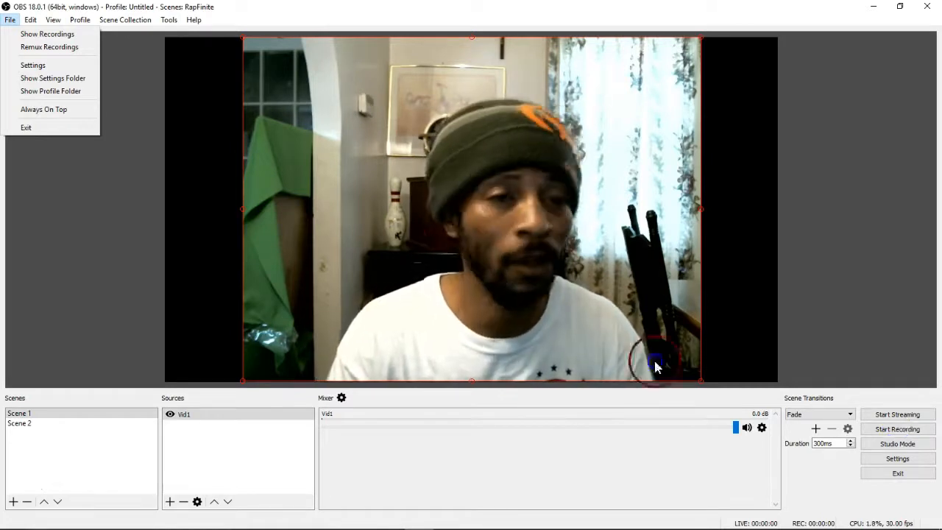
left_click(58, 36)
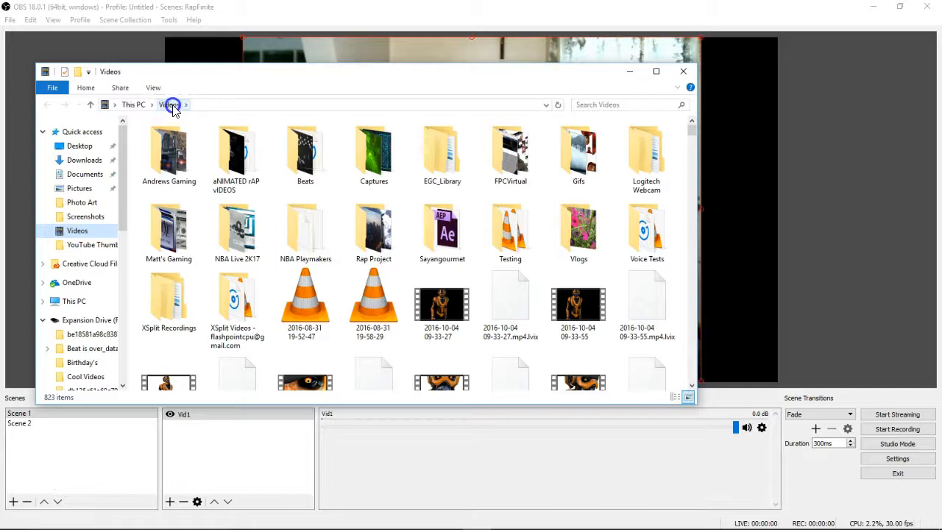
scroll(690, 140, "down", 5)
left_click_drag(690, 156, 691, 381)
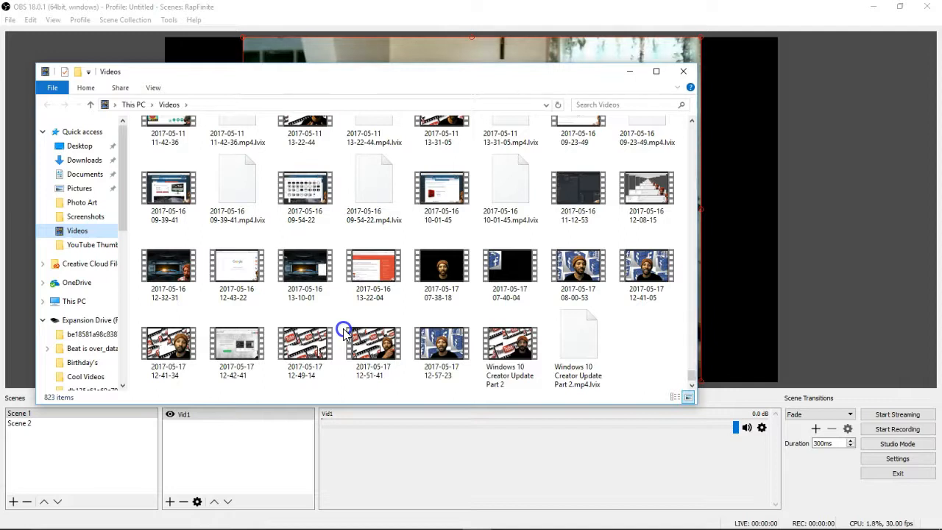
left_click(512, 343)
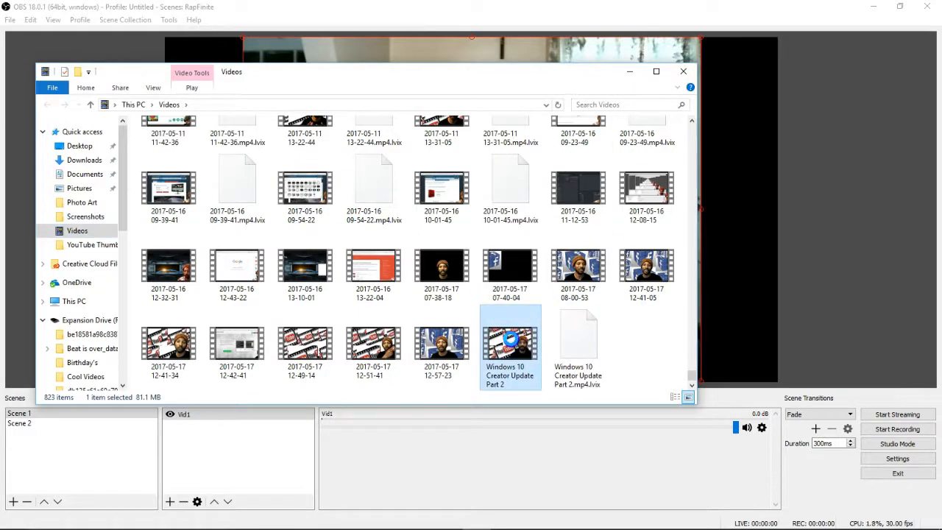
Look through the Open with and Share with options for the selected video, and return to OBS
right_click(510, 338)
mouse_move(581, 170)
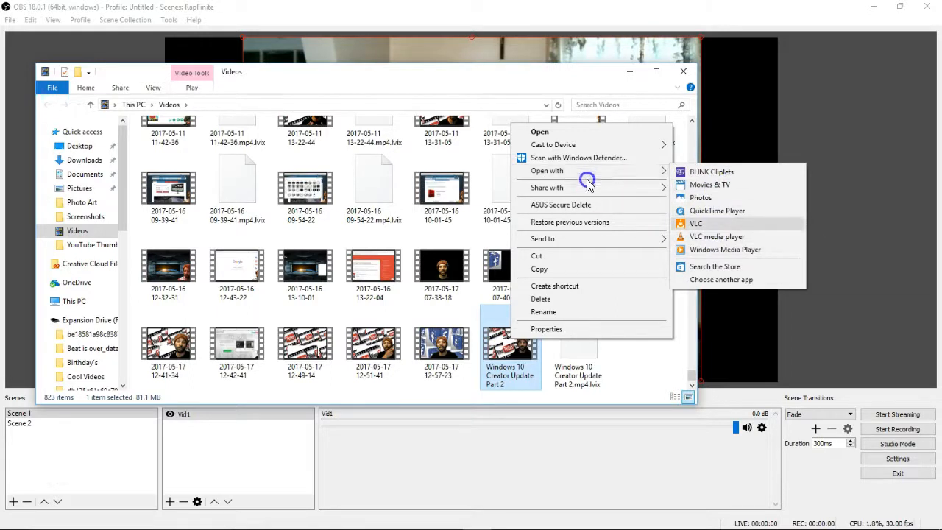
mouse_move(596, 186)
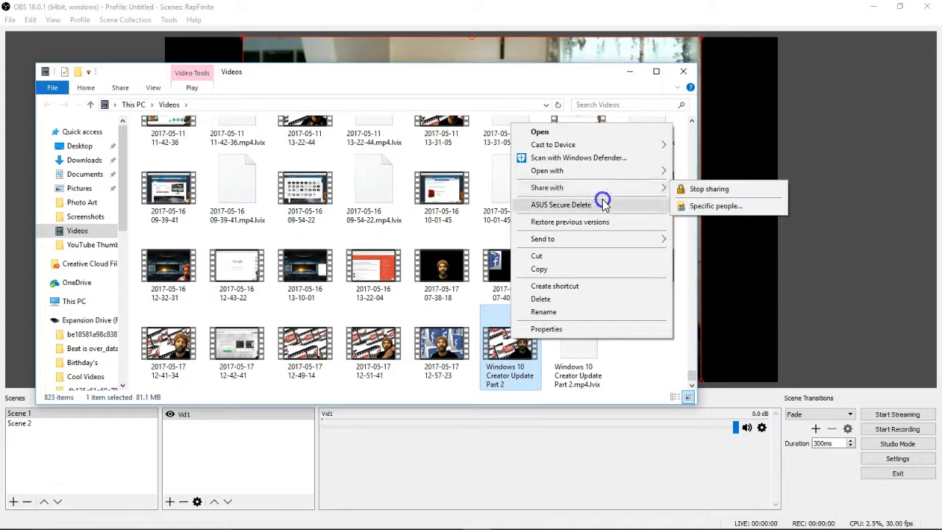
mouse_move(576, 172)
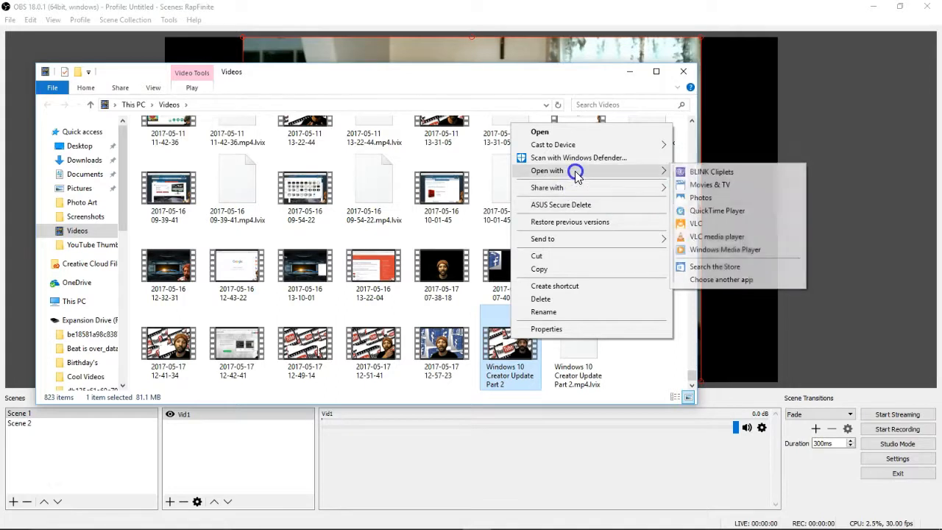
left_click(839, 137)
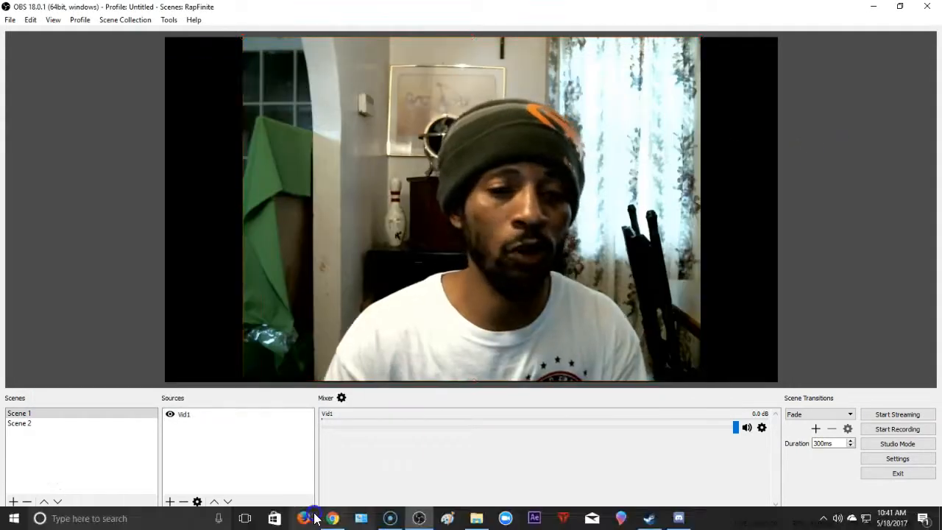
Add a Display Capture source with its default name and properties to Scene 1
left_click(170, 501)
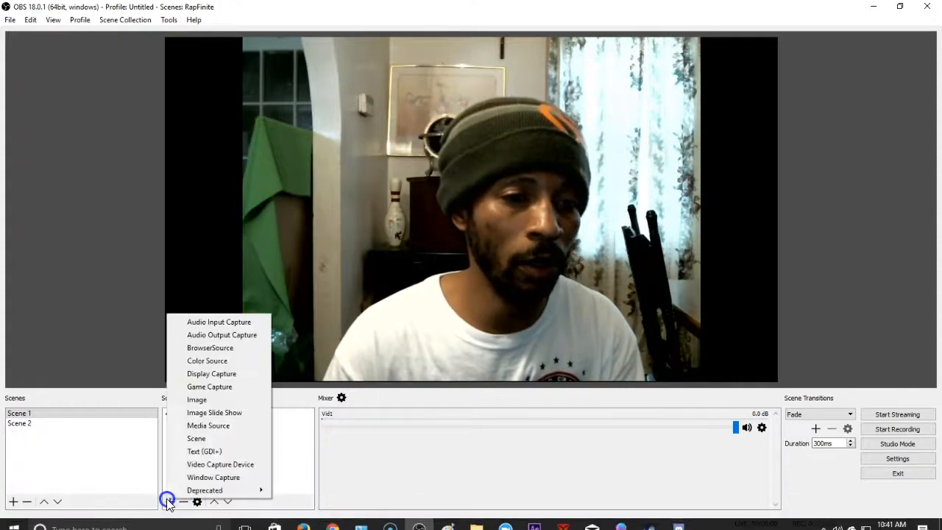
left_click(216, 375)
left_click(498, 352)
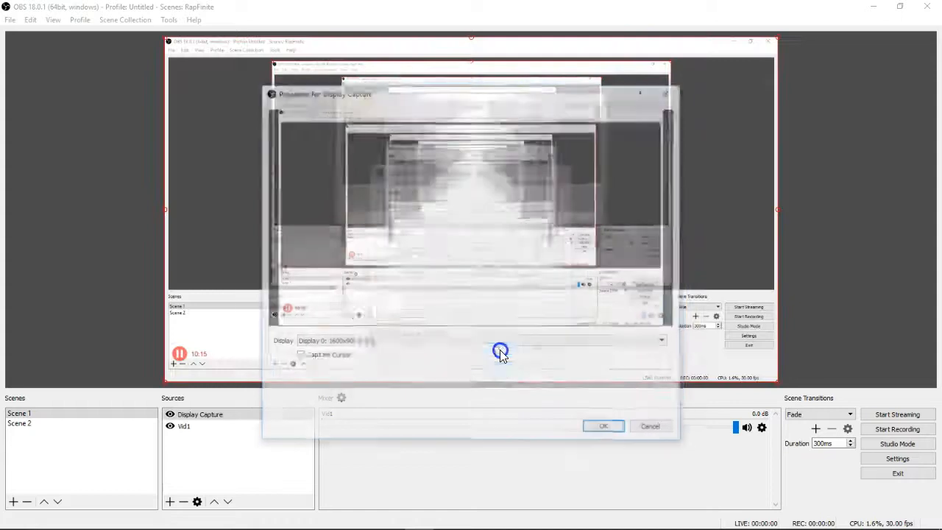
left_click(605, 429)
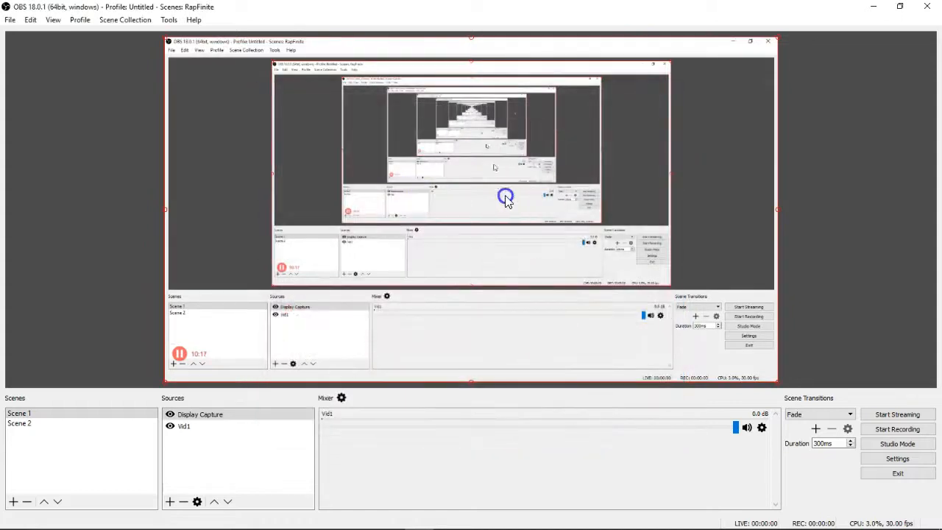
Minimise OBS and the Videos folder, and open the YouTube upload page from the FPC-Virtual channel in the browser
left_click(873, 7)
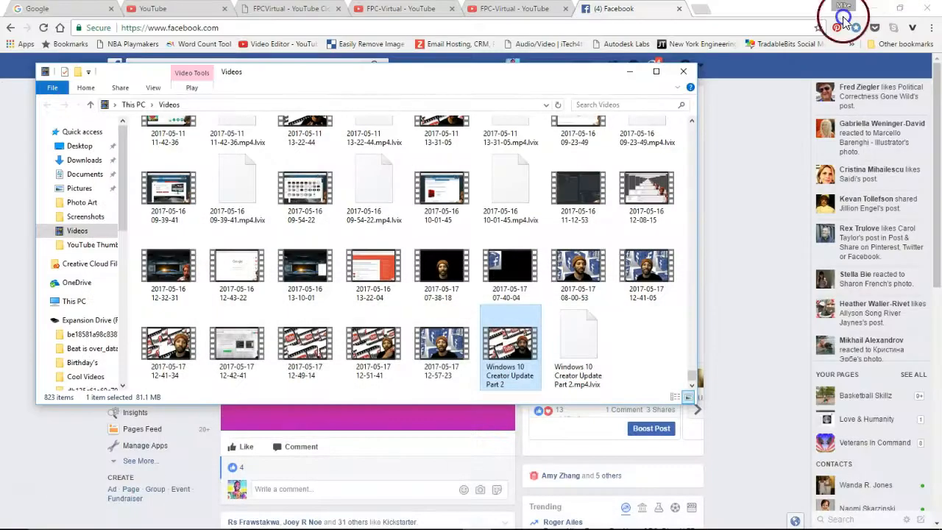
left_click(629, 72)
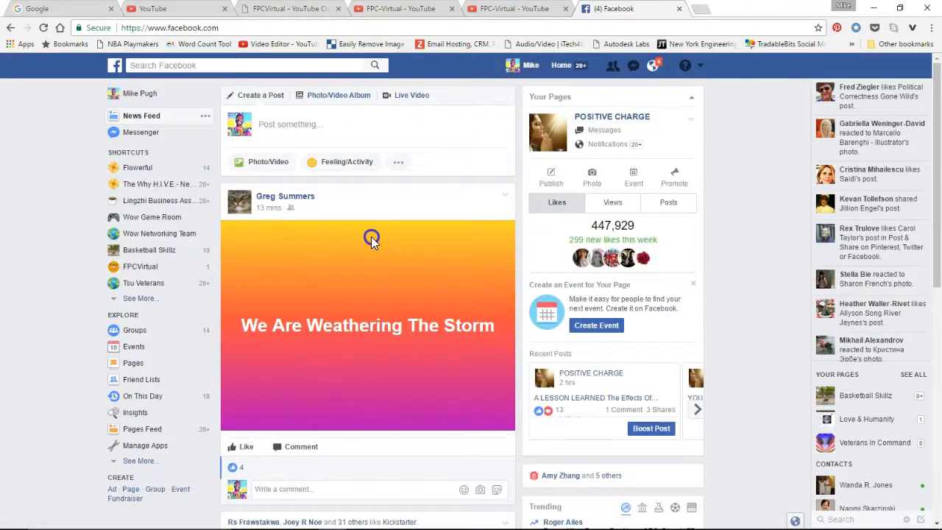
left_click(507, 9)
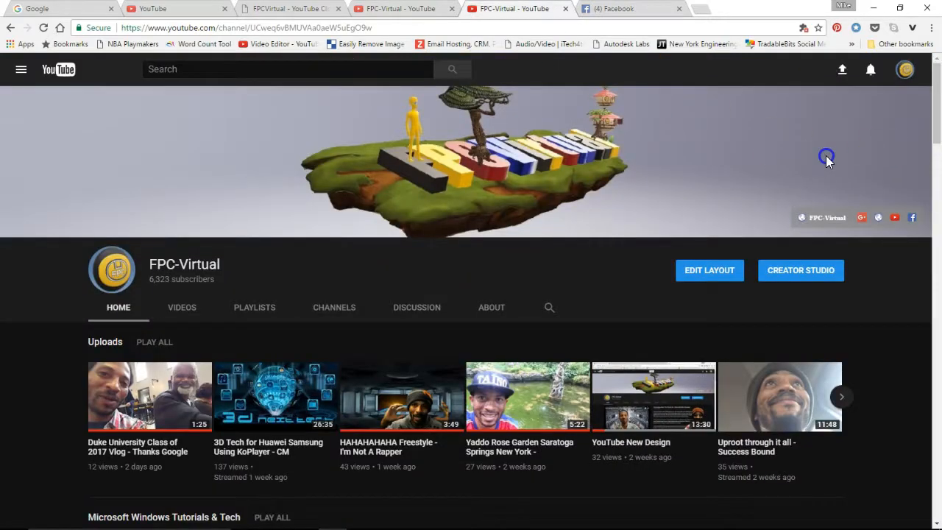
left_click(842, 74)
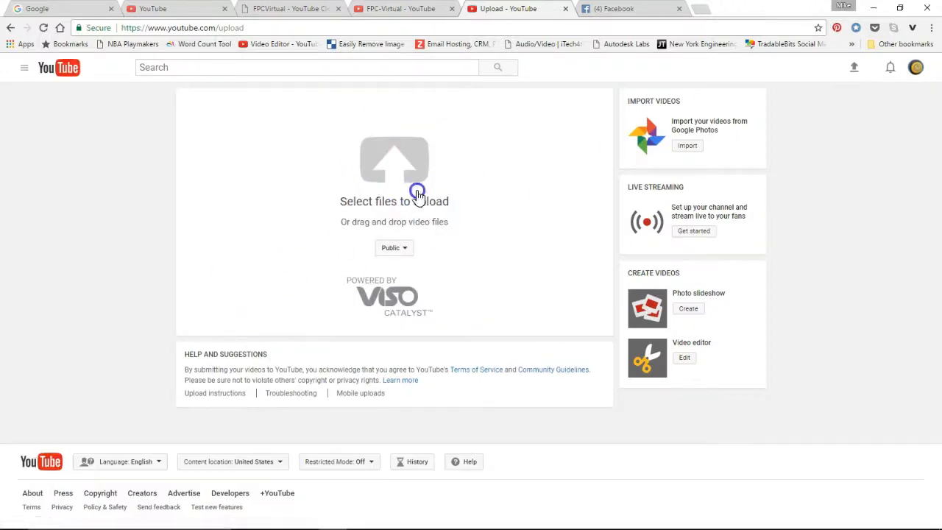
Try to bring the Windows 10 Creator Update Part 2 video from the Videos folder onto the YouTube upload area, and minimise the folder
left_click(400, 189)
left_click(476, 518)
left_click(498, 376)
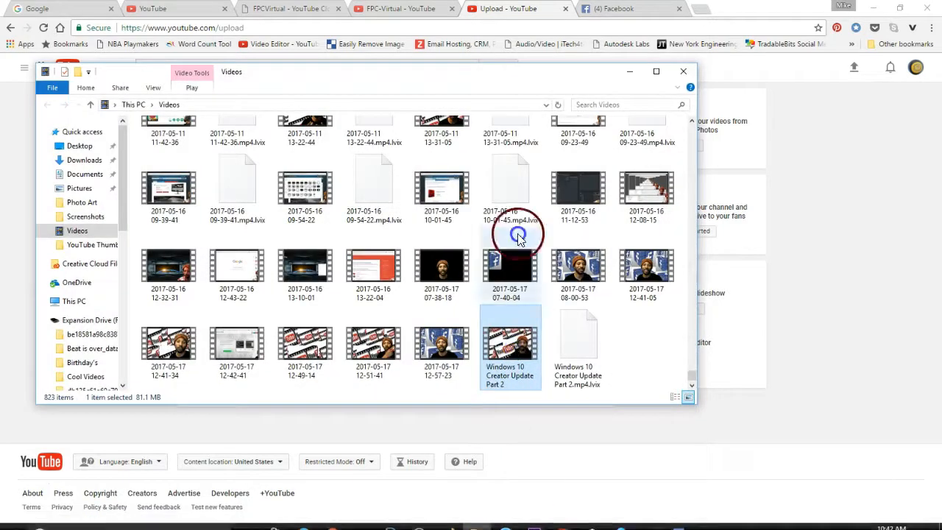
left_click_drag(511, 78, 743, 233)
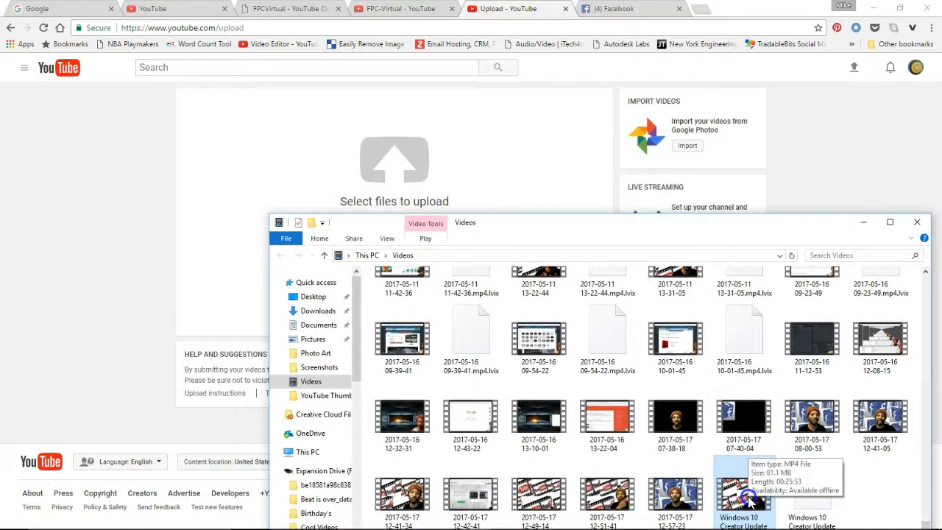
left_click_drag(749, 501, 381, 156)
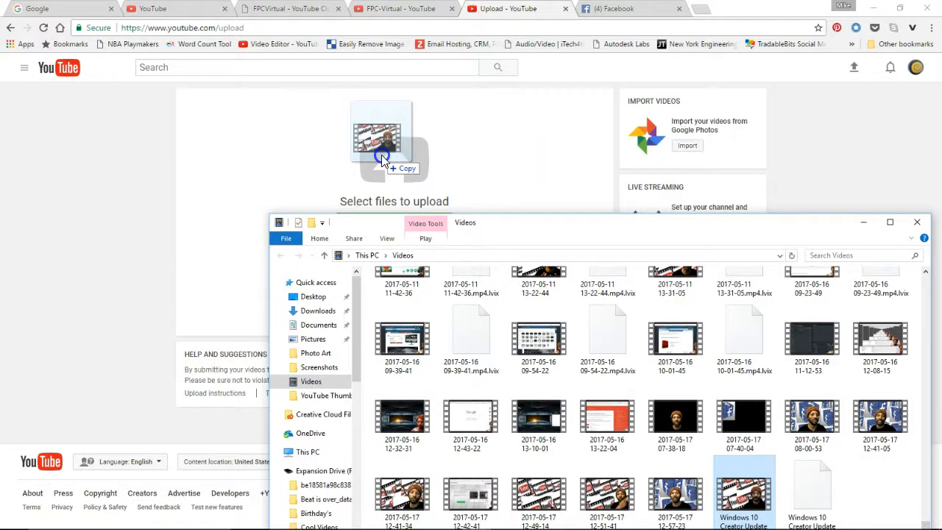
left_click_drag(381, 154, 381, 154)
scroll(736, 486, "up", 1)
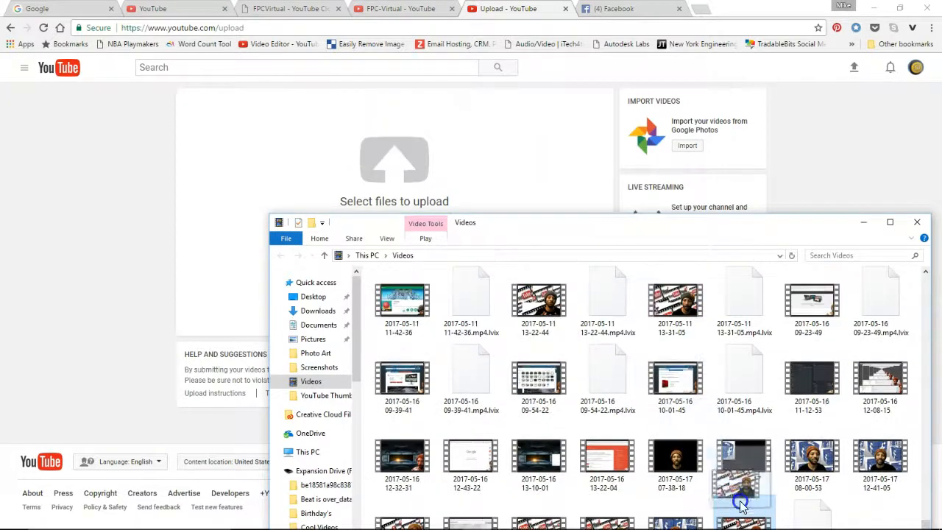
left_click(866, 222)
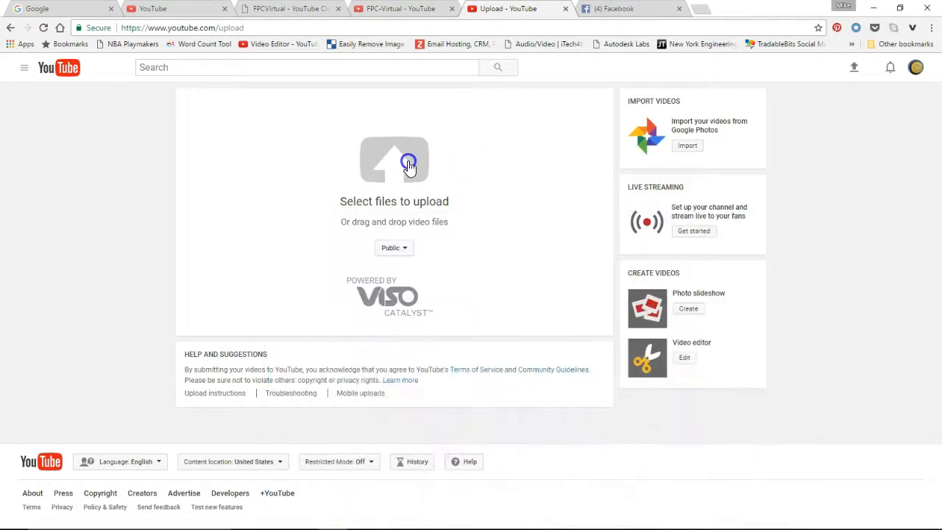
Start selecting a file to upload and look through the Videos folder on the Expansion Drive
left_click(407, 161)
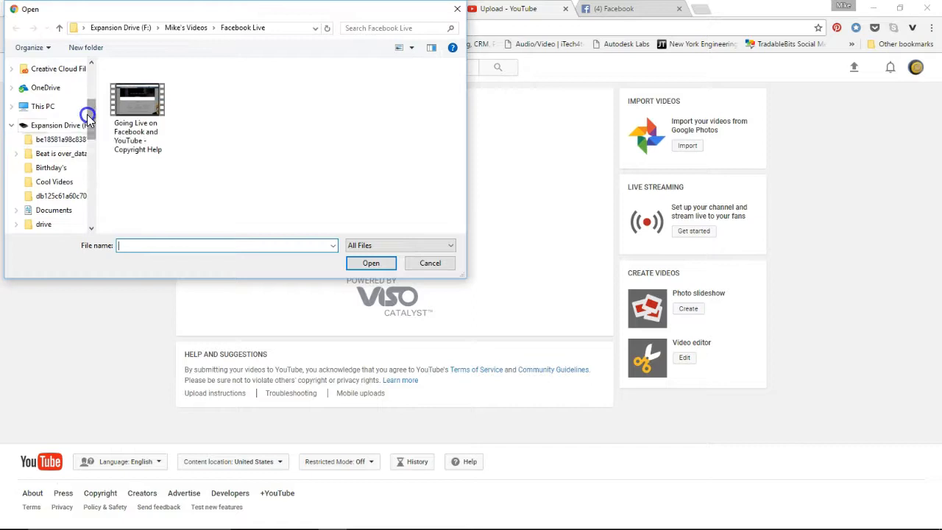
left_click_drag(89, 108, 94, 202)
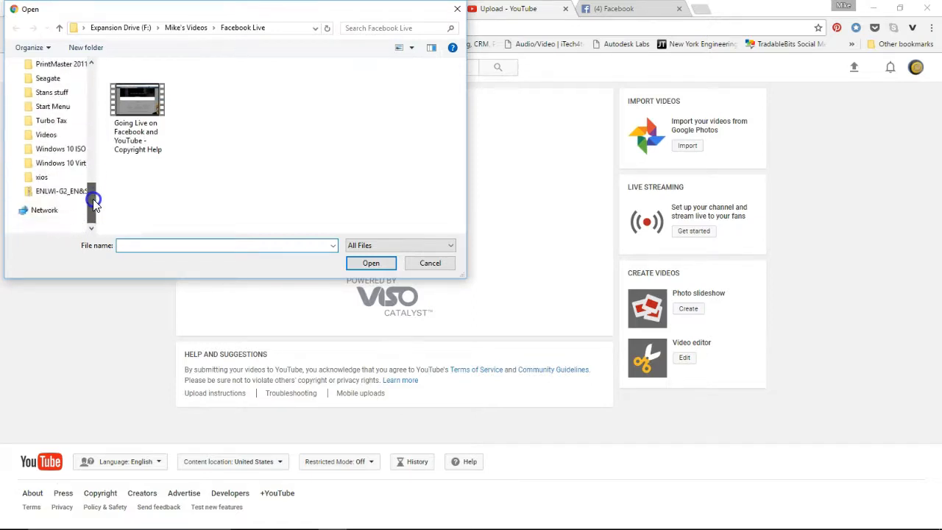
left_click(46, 135)
left_click_drag(456, 88, 458, 248)
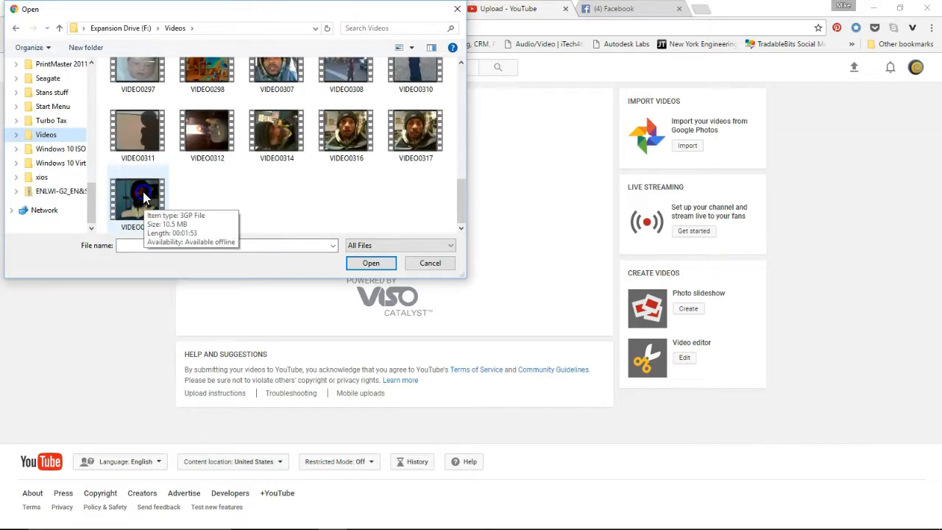
Choose Windows 10 Creator Update Part 2 from This PC's Videos folder, cancel the upload selection and minimise the browser
left_click(91, 188)
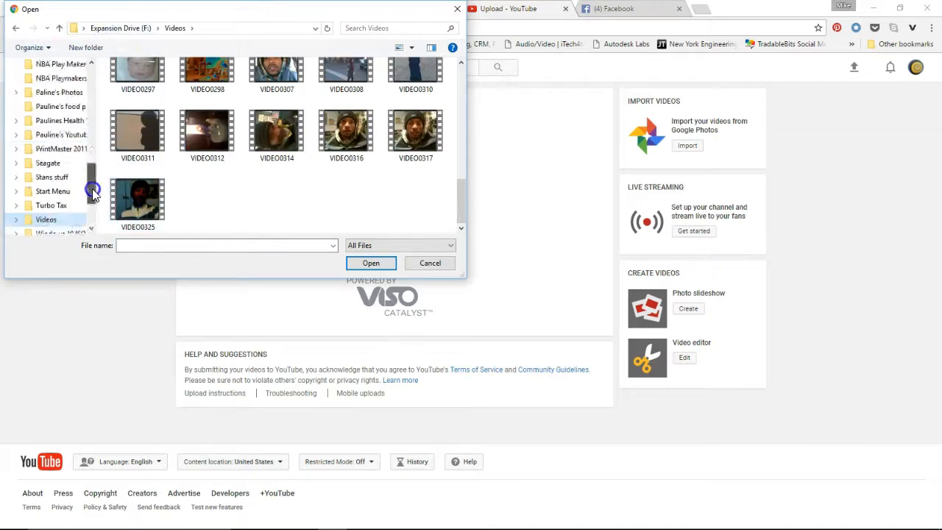
left_click_drag(92, 189, 93, 70)
left_click(46, 173)
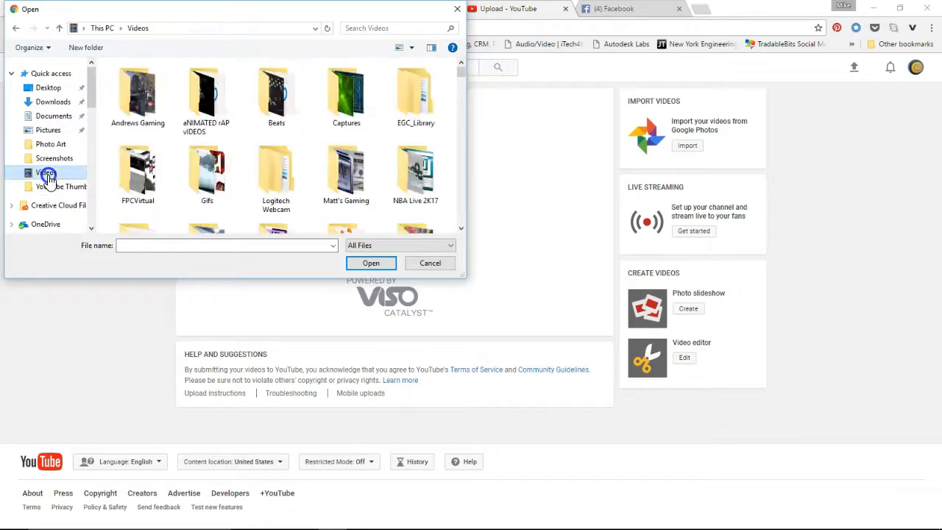
left_click_drag(458, 69, 452, 231)
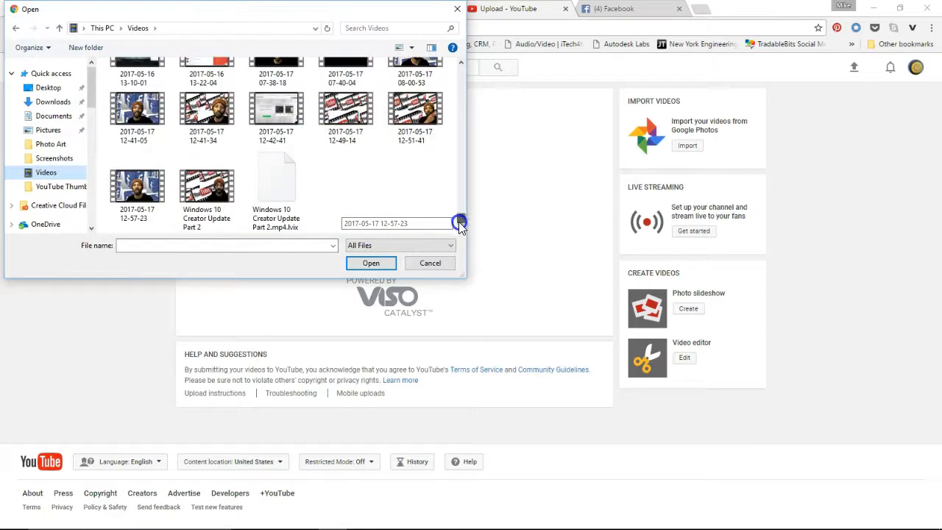
left_click(201, 184)
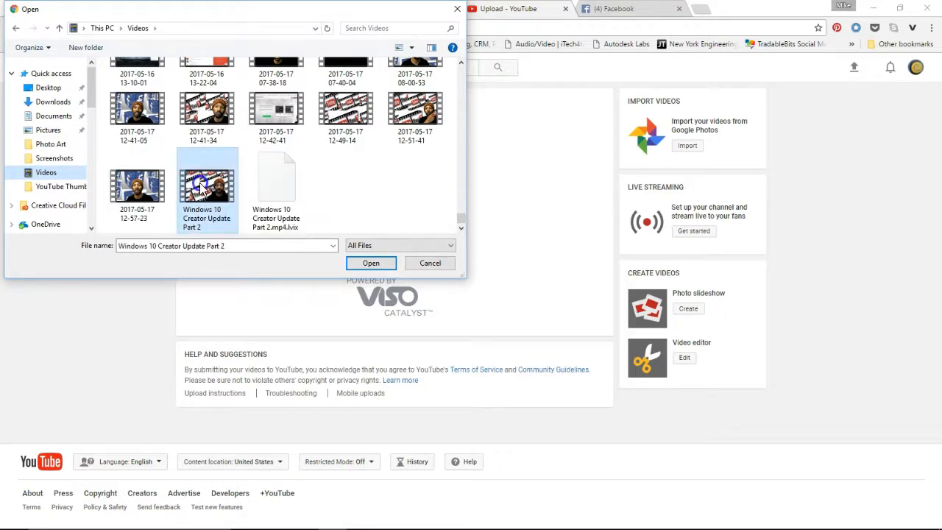
left_click_drag(200, 185, 220, 198)
left_click(364, 265)
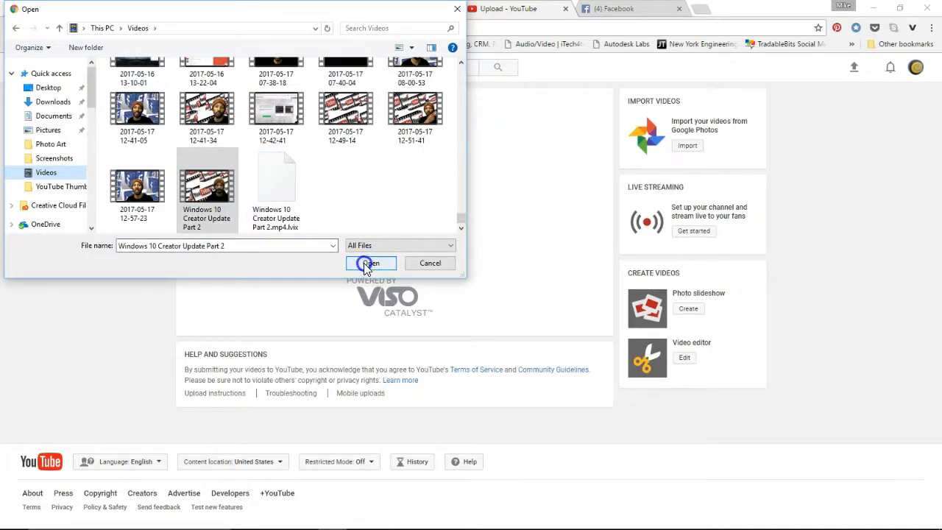
left_click(431, 263)
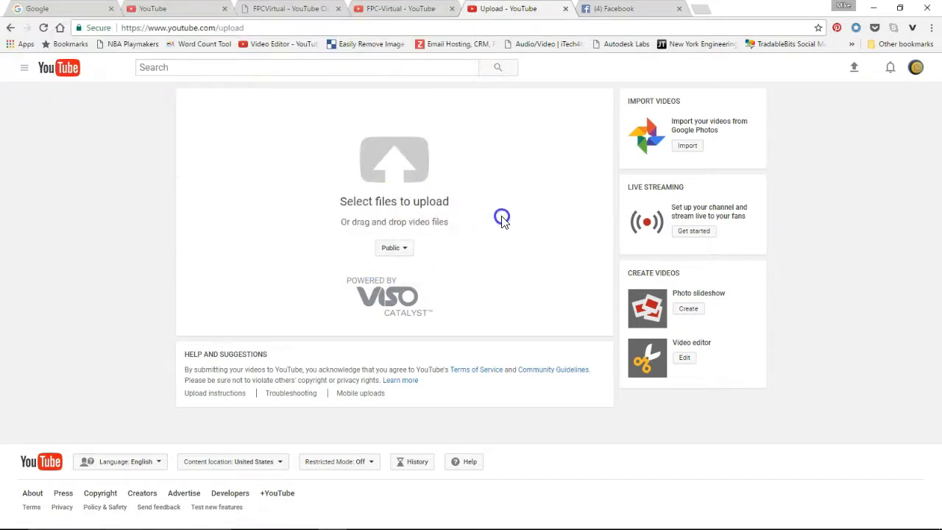
left_click(865, 10)
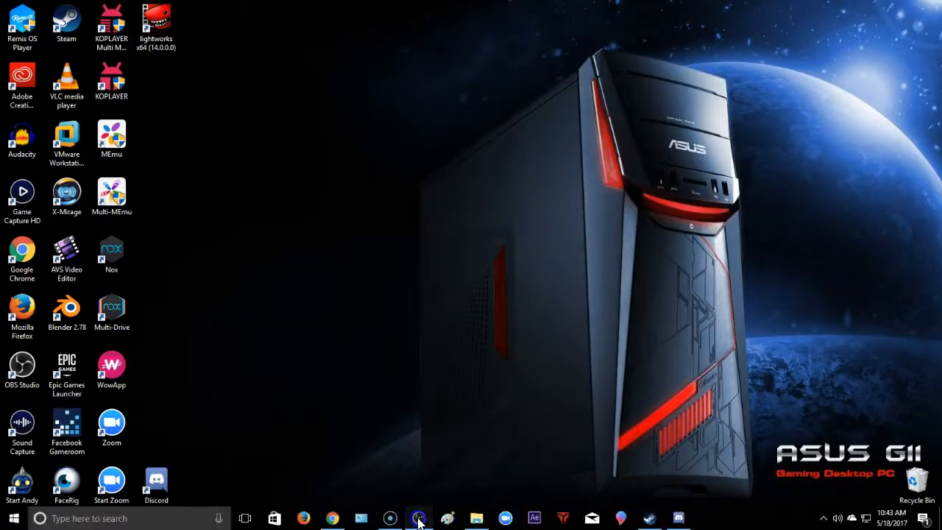
Switch to OBS, select the Display Capture and Vid1 sources, and alternate between Scene 1 and Scene 2 to compare them
left_click(418, 519)
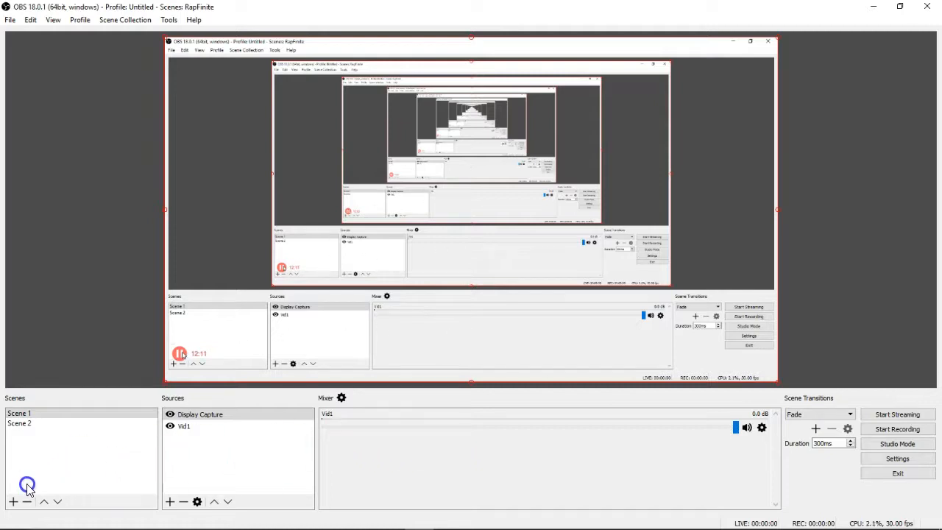
left_click(170, 416)
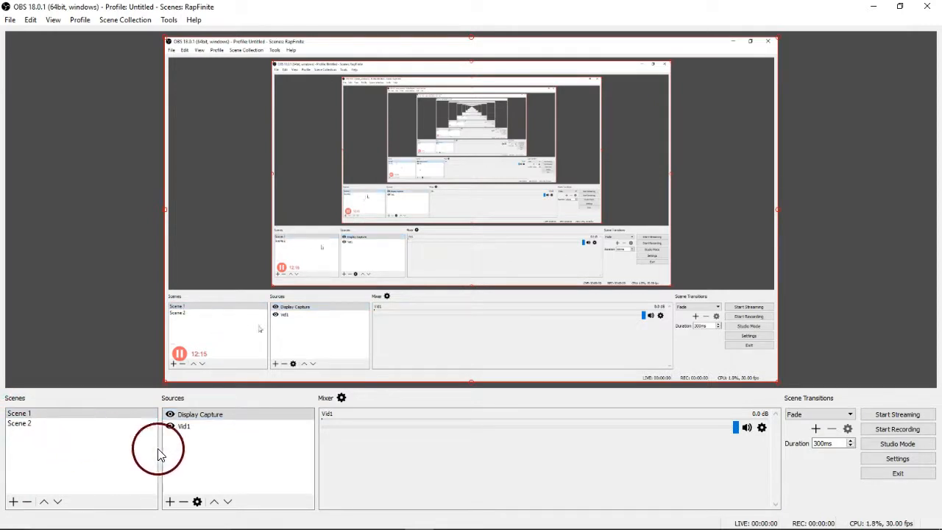
left_click(184, 428)
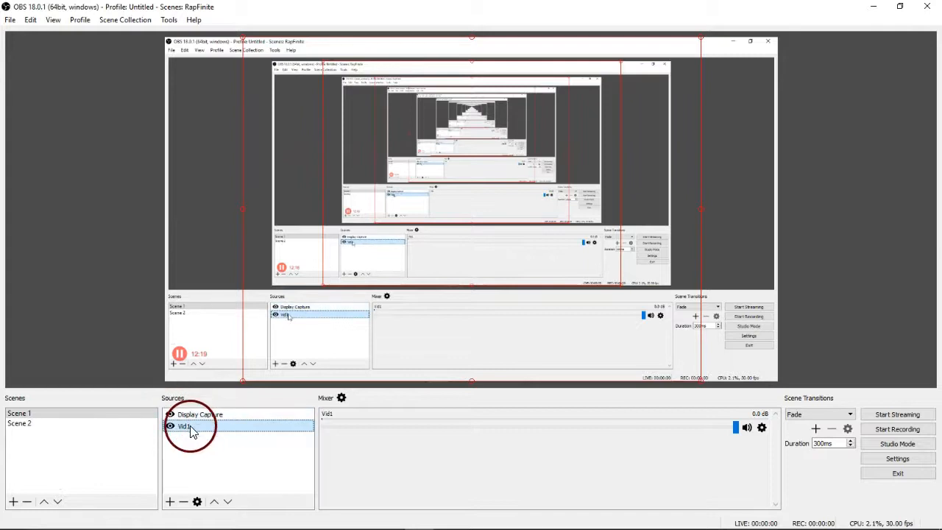
left_click(40, 424)
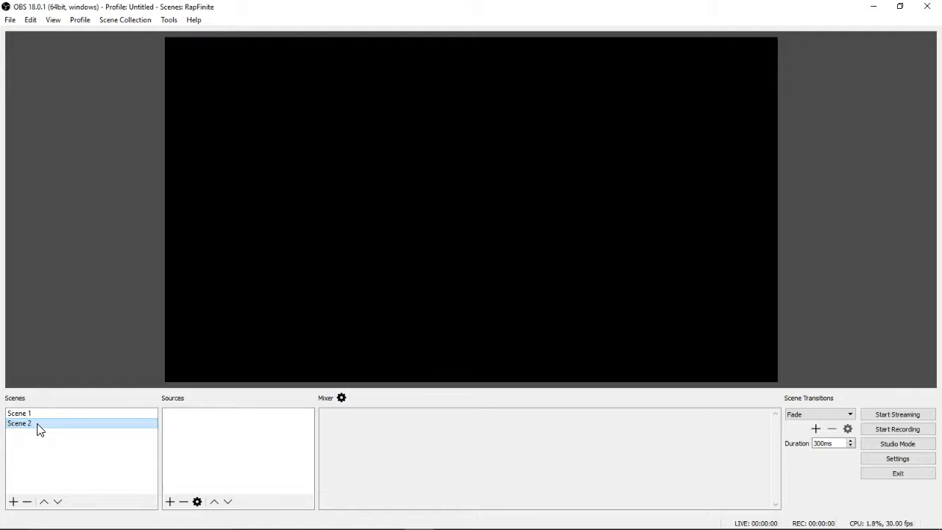
left_click(38, 414)
left_click(38, 424)
left_click(41, 414)
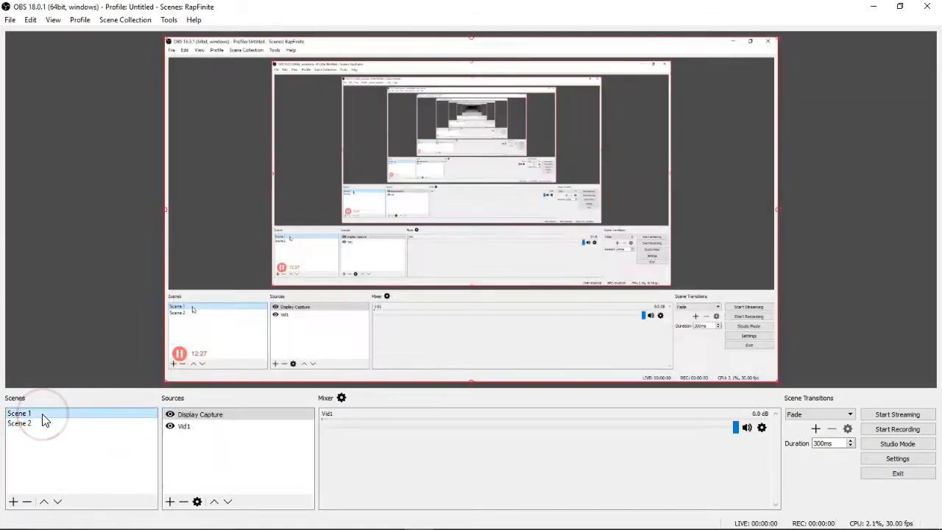
left_click(38, 424)
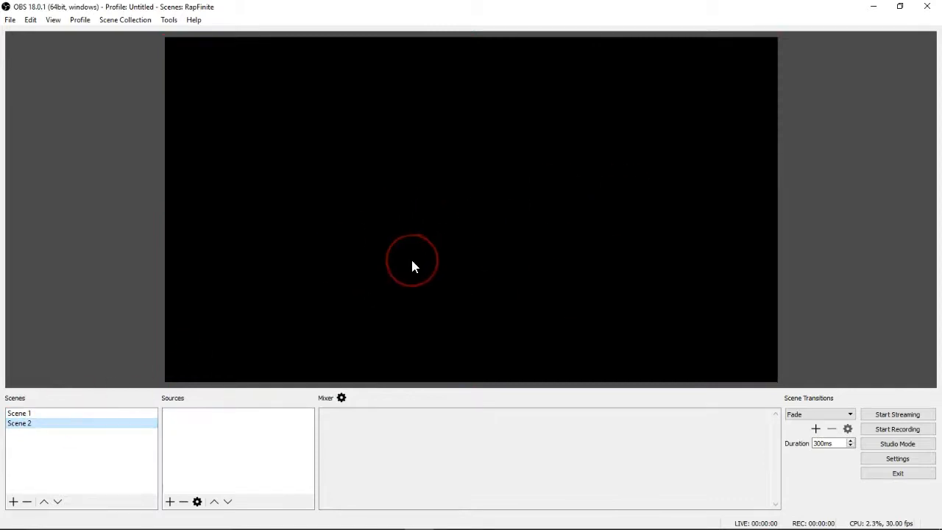
Set the scene transition to Cut and test it by switching between Scene 1 and Scene 2
left_click(813, 416)
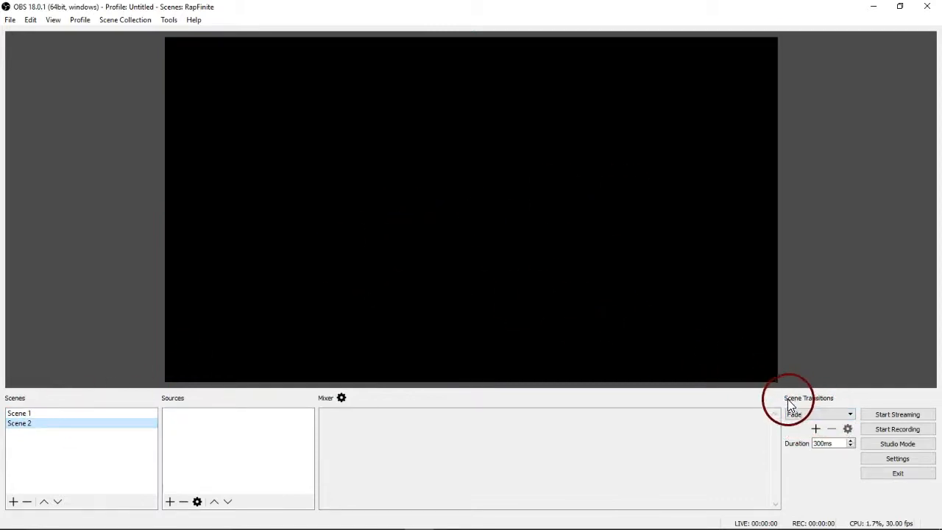
left_click(833, 423)
left_click(93, 412)
left_click(87, 424)
left_click(89, 415)
left_click(89, 424)
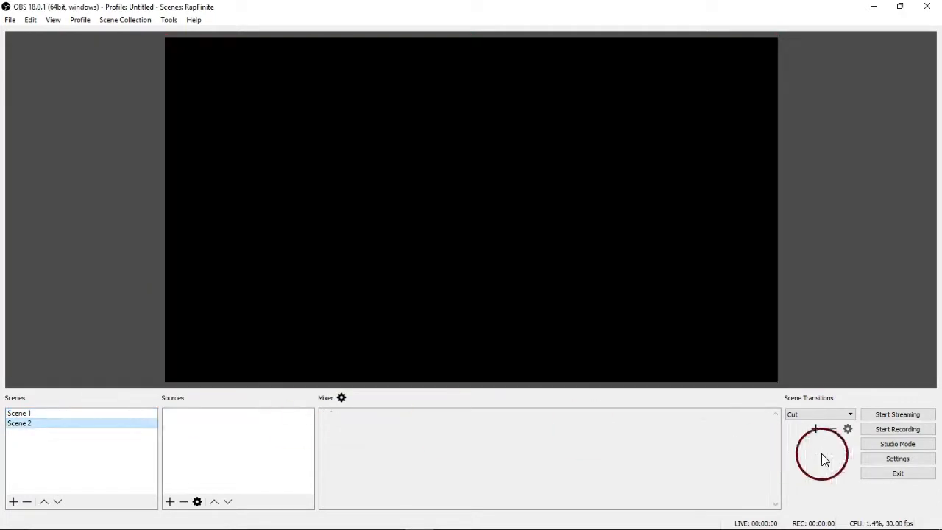
Set the scene transition to Fade and preview it by going from Scene 1 to Scene 2
left_click(843, 414)
left_click(826, 433)
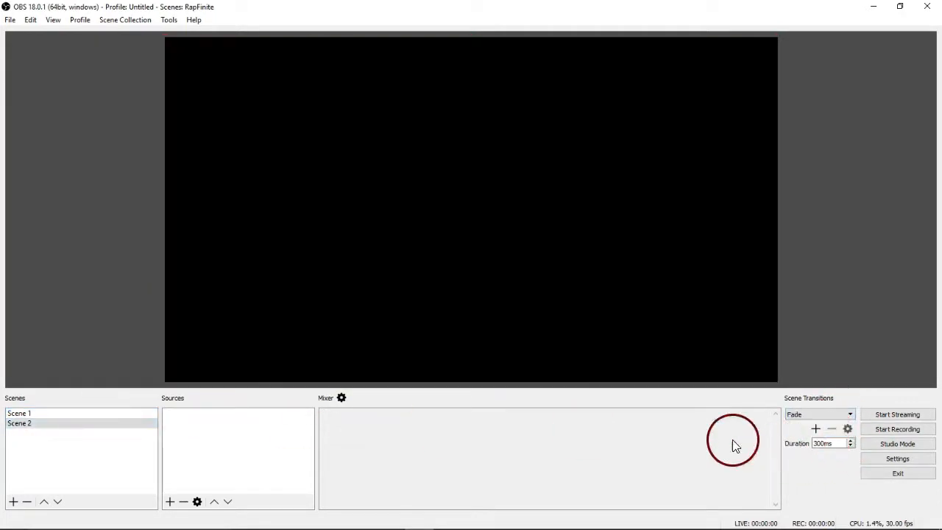
left_click(69, 412)
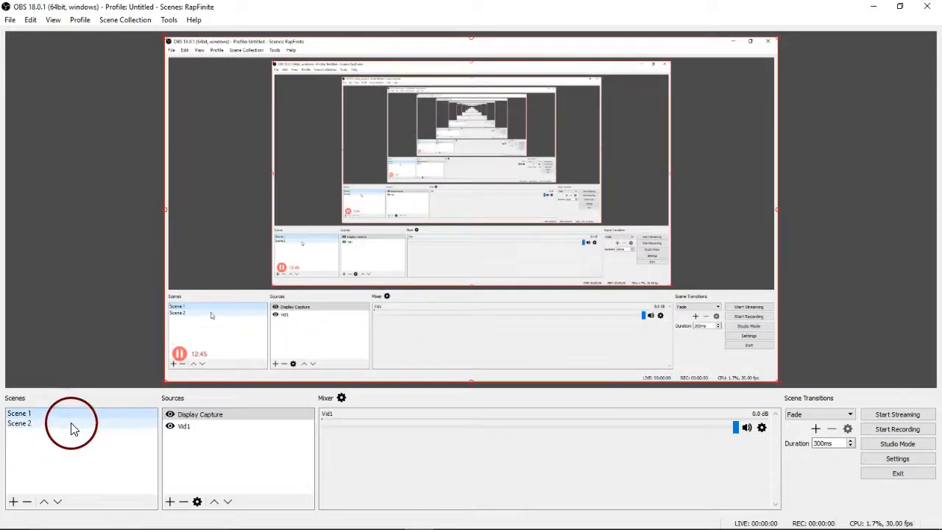
left_click(71, 425)
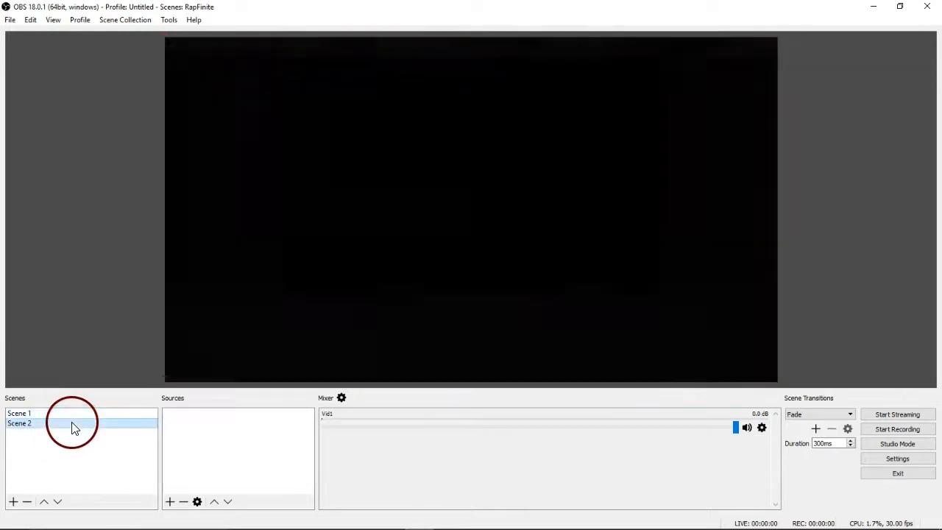
Add a scene transition of type Slide with its default name and the direction Left
left_click(817, 431)
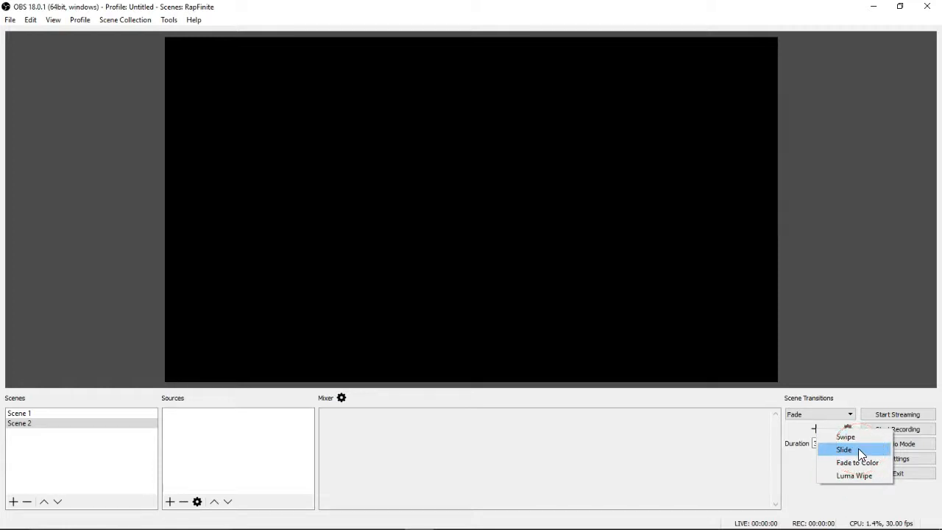
left_click(856, 448)
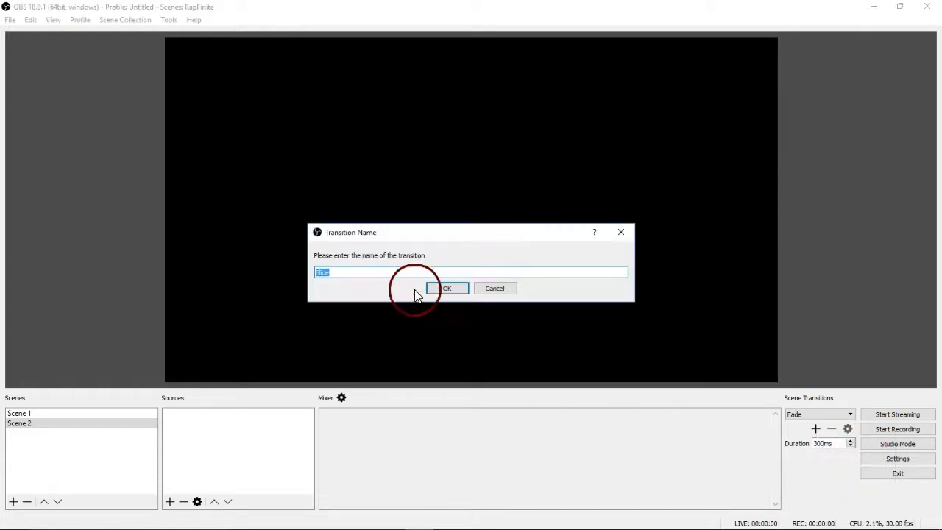
left_click(445, 288)
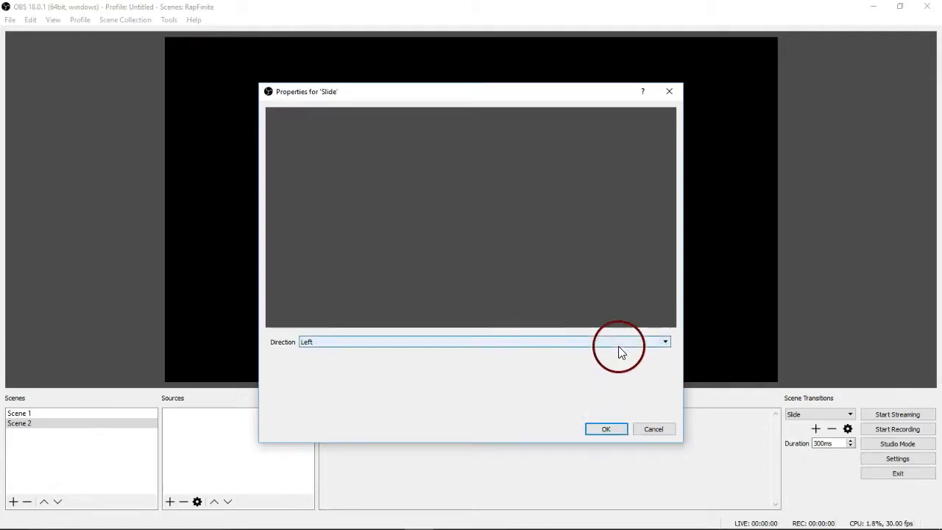
left_click(650, 345)
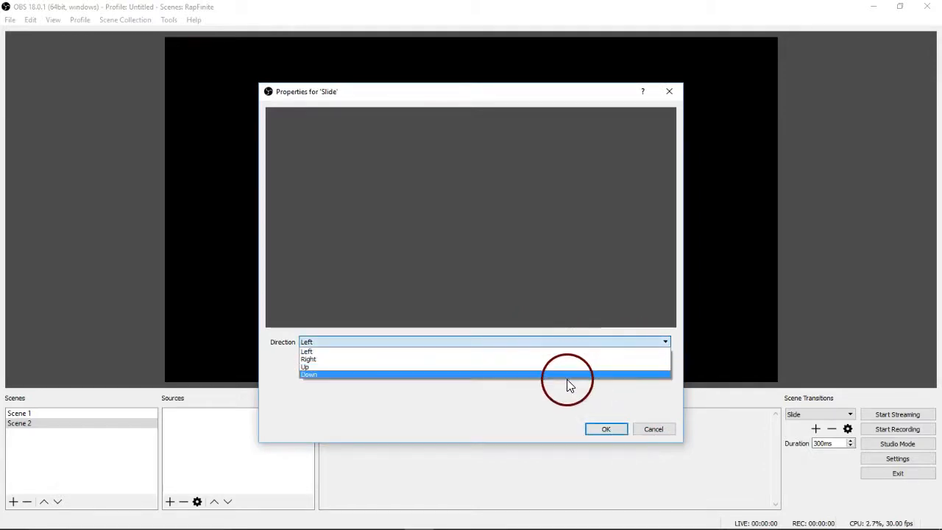
left_click(593, 405)
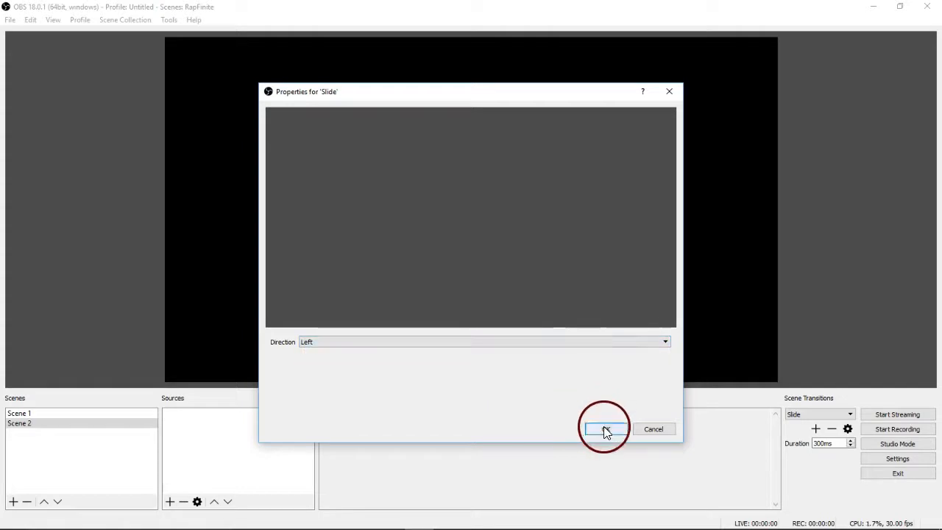
left_click(604, 429)
Test the Slide transition by switching back and forth between Scene 1 and Scene 2
left_click(56, 415)
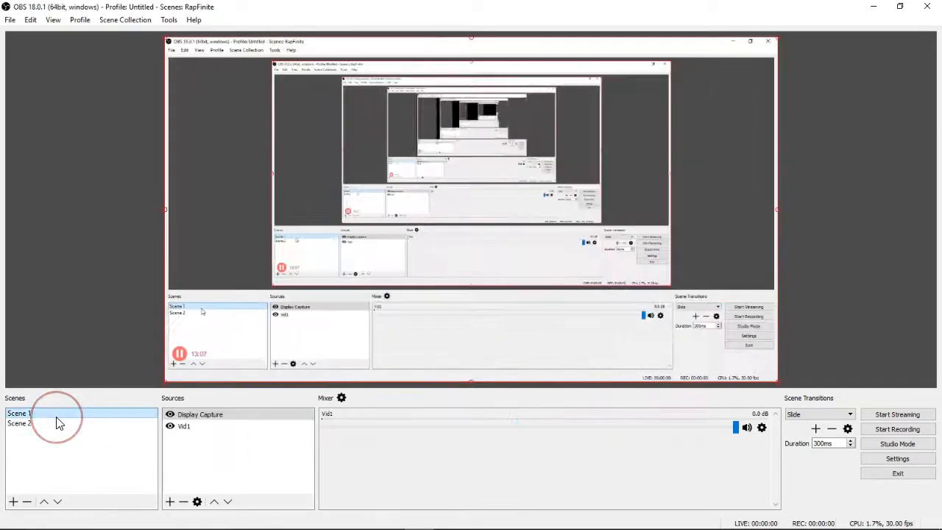
left_click(56, 424)
left_click(78, 414)
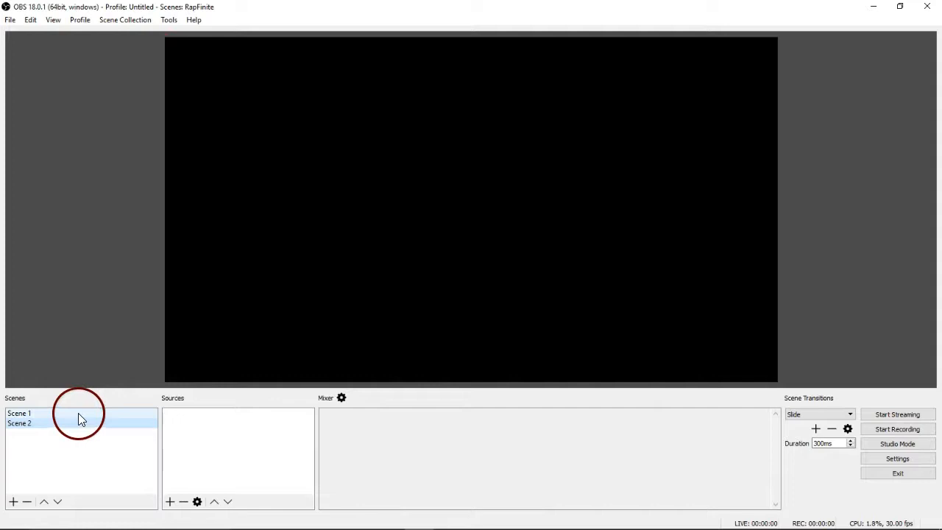
left_click(73, 424)
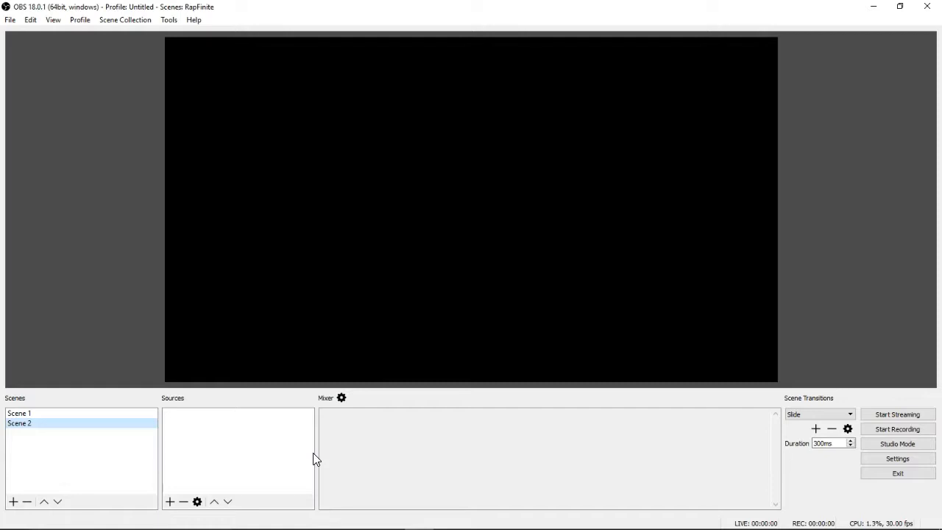
Review Scene 1's Display Capture and Vid1 sources against the empty Scene 2, ending on Scene 1
left_click(112, 414)
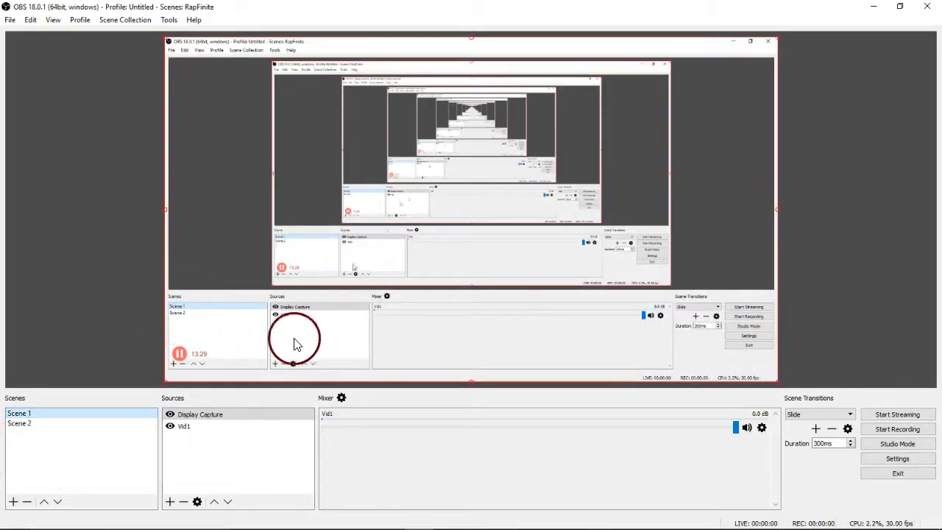
left_click(66, 422)
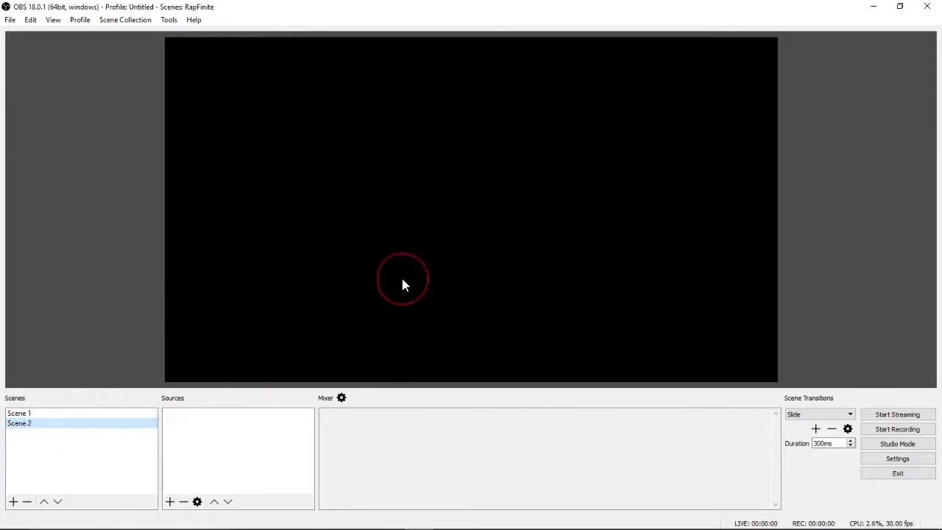
left_click(30, 414)
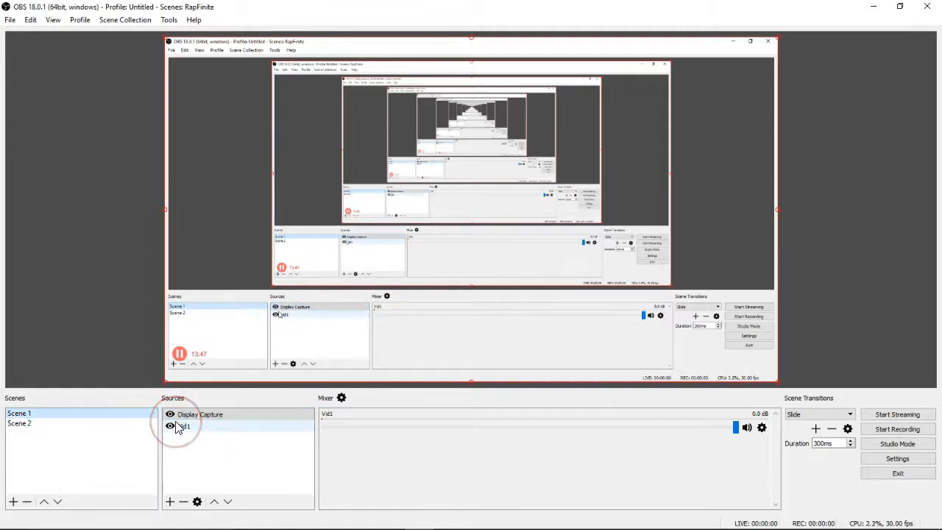
left_click(188, 417)
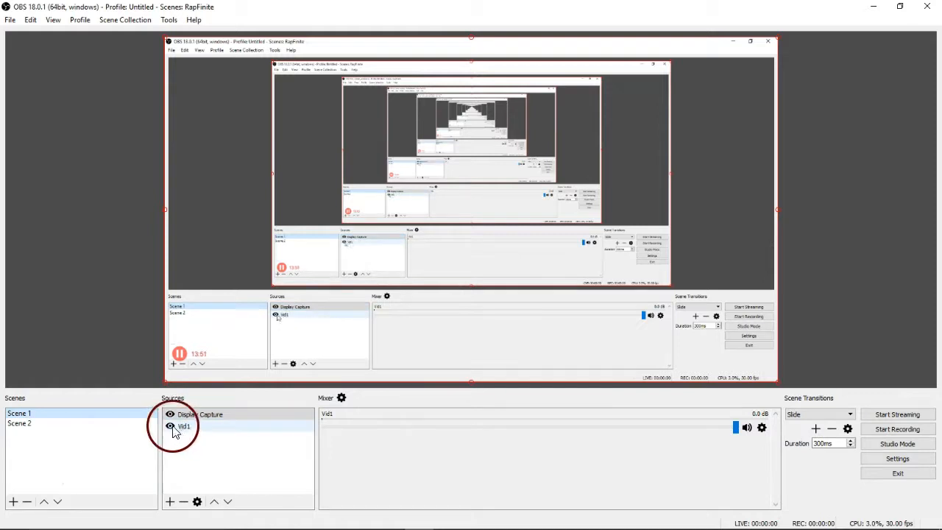
left_click(170, 428)
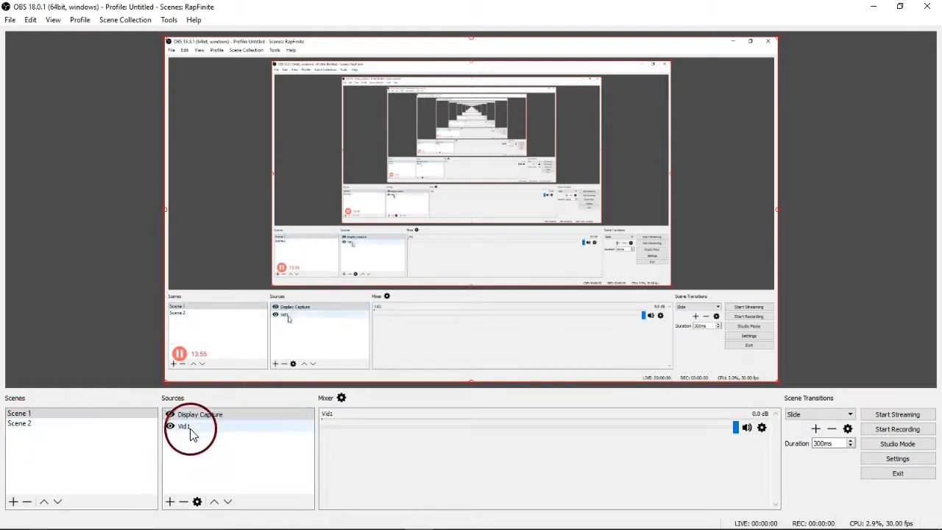
left_click(50, 424)
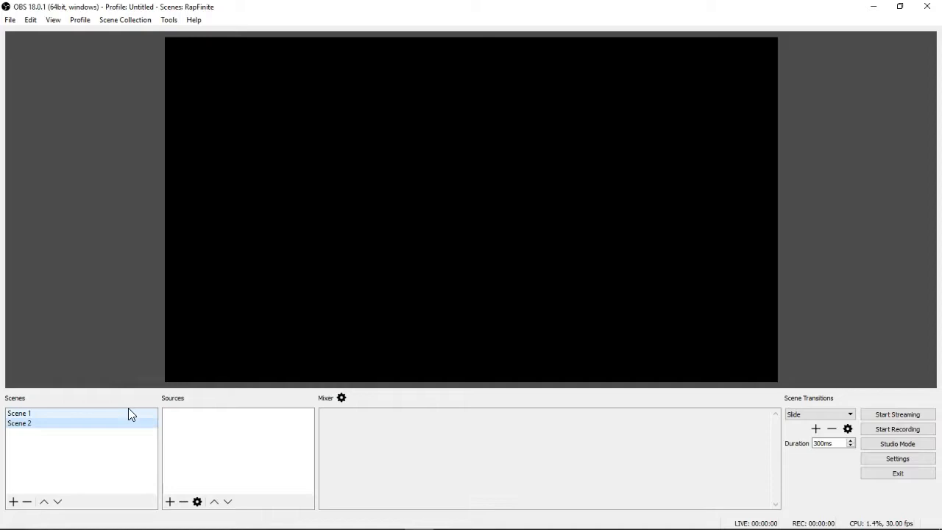
left_click(49, 412)
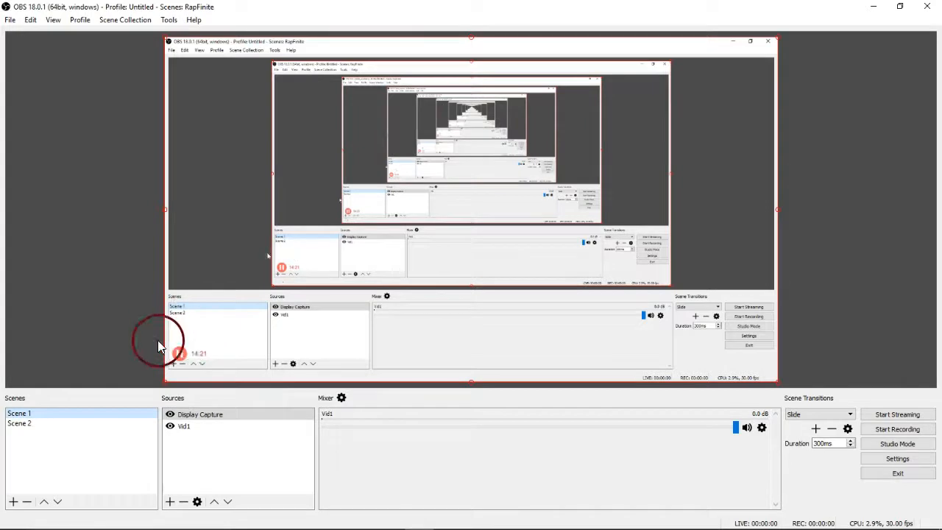
Hide the Display Capture source in Scene 1 and move Vid1 above it in the source order
left_click(169, 414)
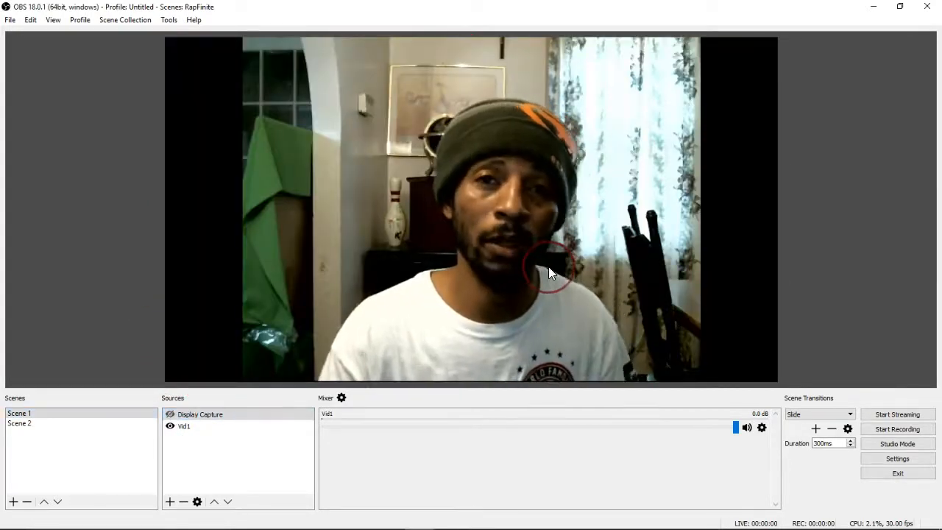
left_click(188, 416)
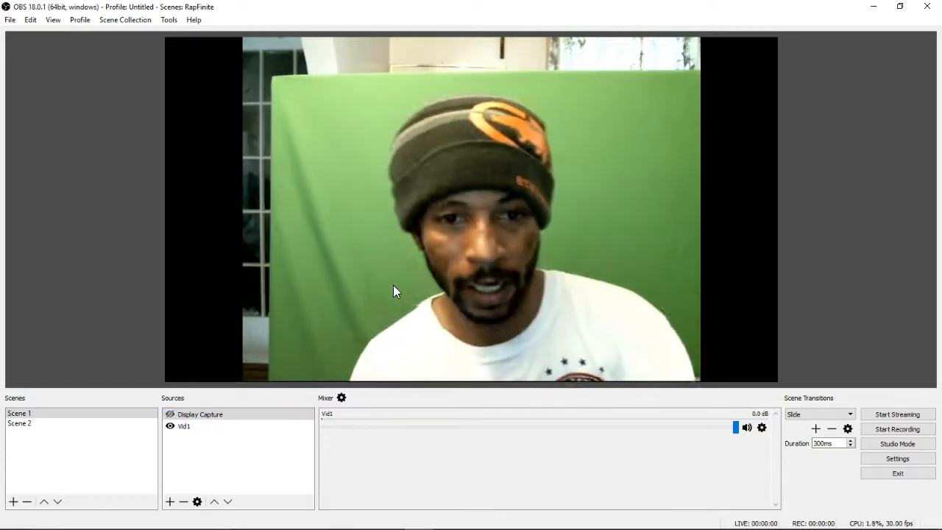
left_click(283, 417)
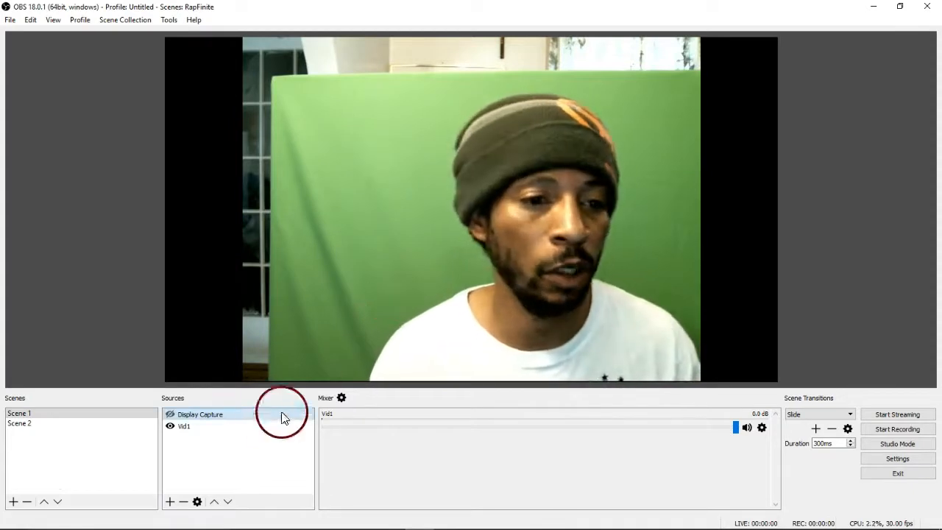
left_click(184, 426)
left_click_drag(183, 426, 193, 414)
left_click(468, 346)
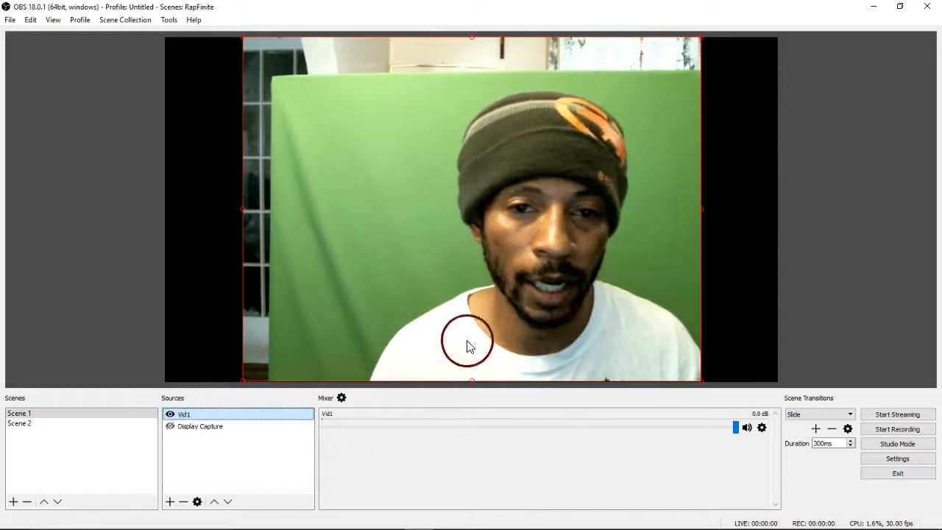
Add a Chroma Key effect filter with its default name to the Vid1 webcam source
left_click(216, 417)
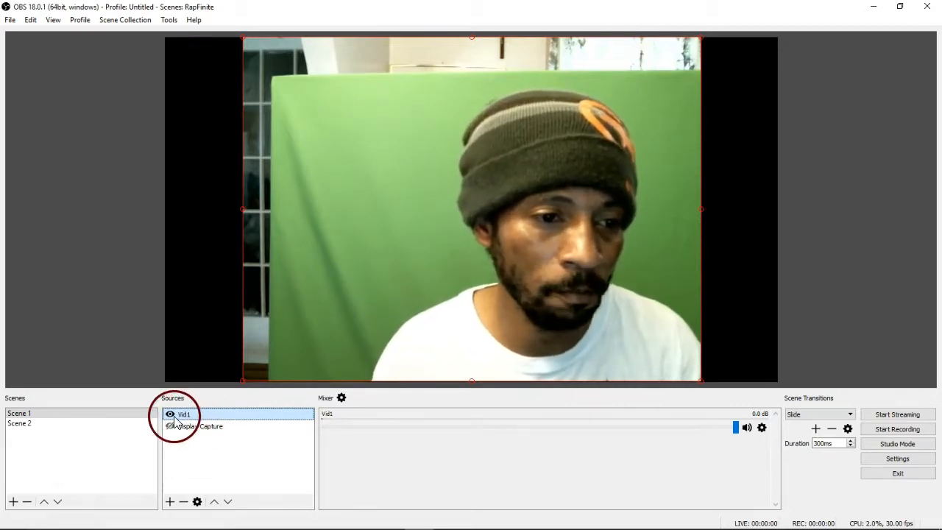
right_click(220, 415)
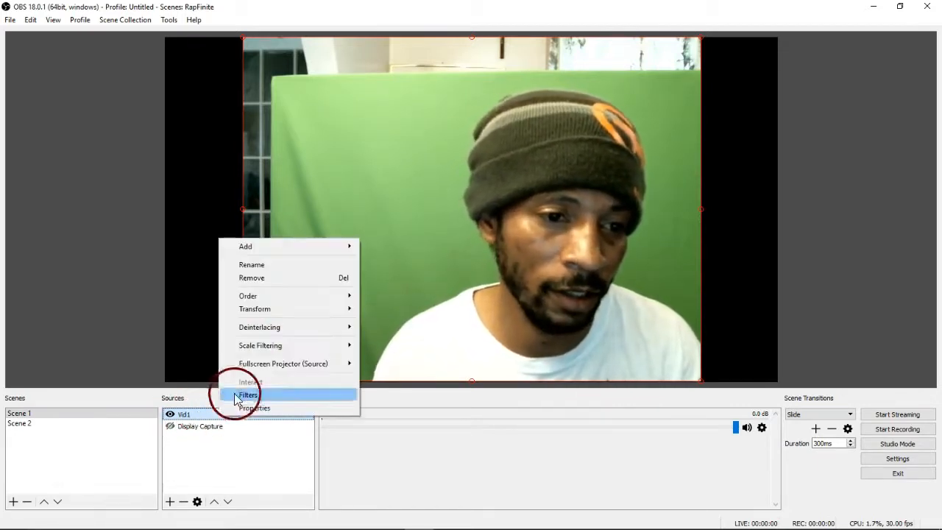
left_click(248, 398)
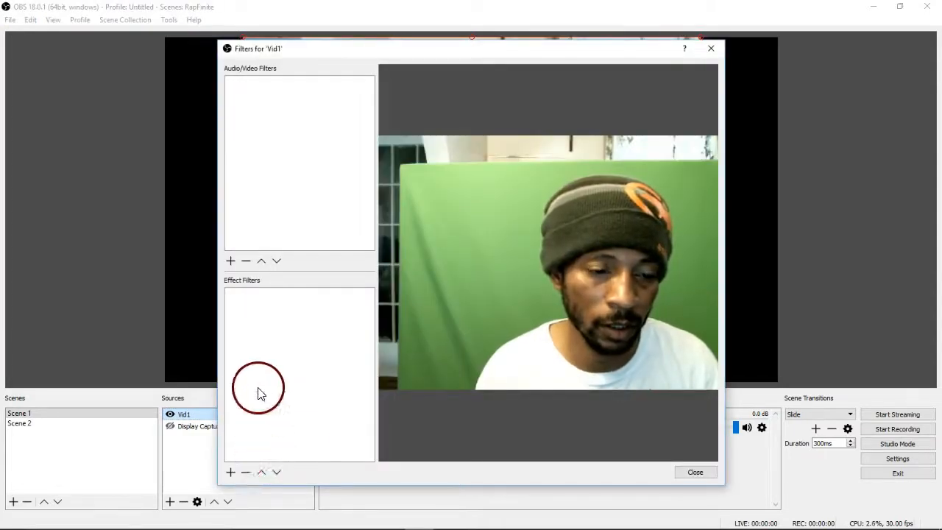
left_click(231, 470)
left_click(289, 464)
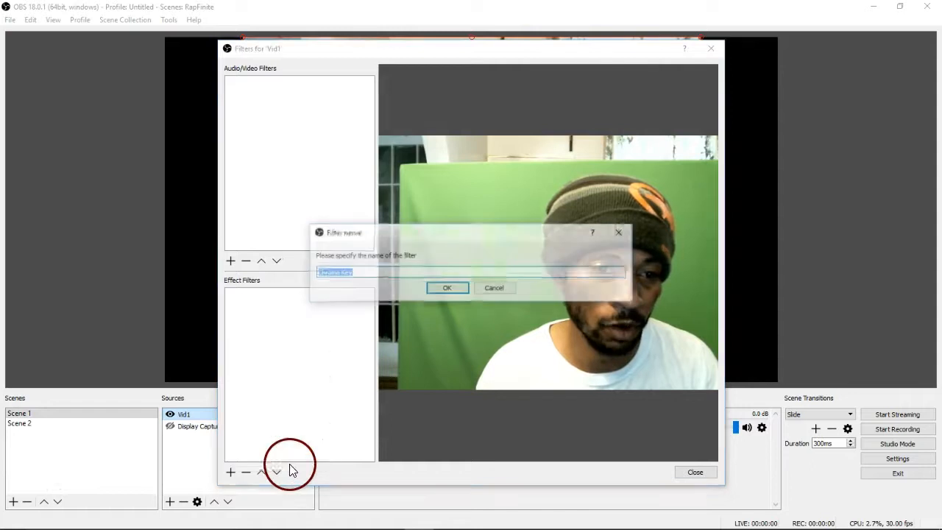
left_click(449, 288)
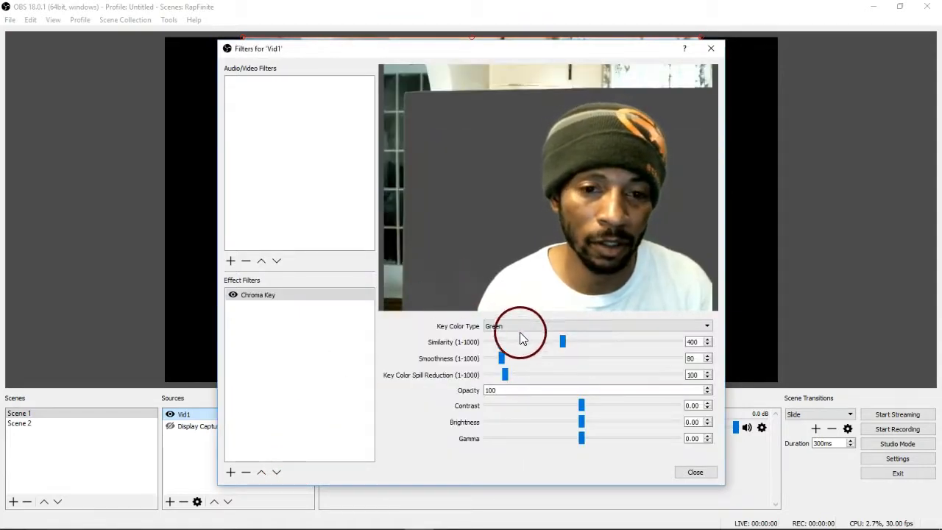
Close the Vid1 filters and shift the webcam image partway toward the left edge of the canvas
left_click(695, 472)
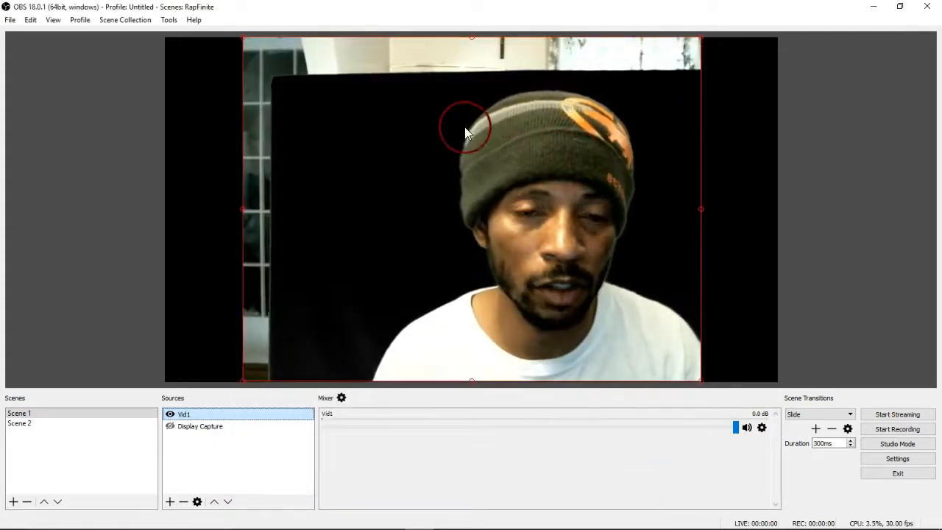
left_click_drag(462, 135, 414, 136)
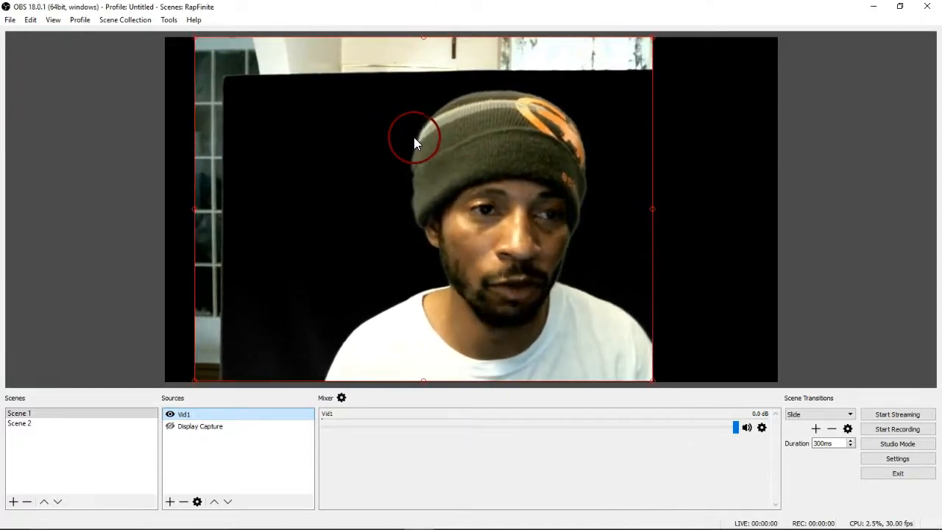
Add a Crop/Pad effect filter with its default name to the Vid1 source
right_click(224, 417)
left_click(267, 393)
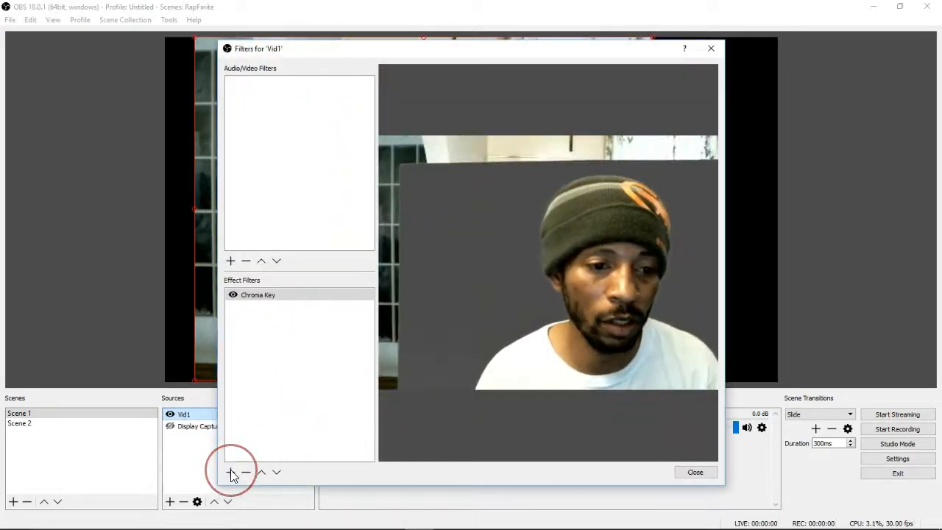
left_click(258, 297)
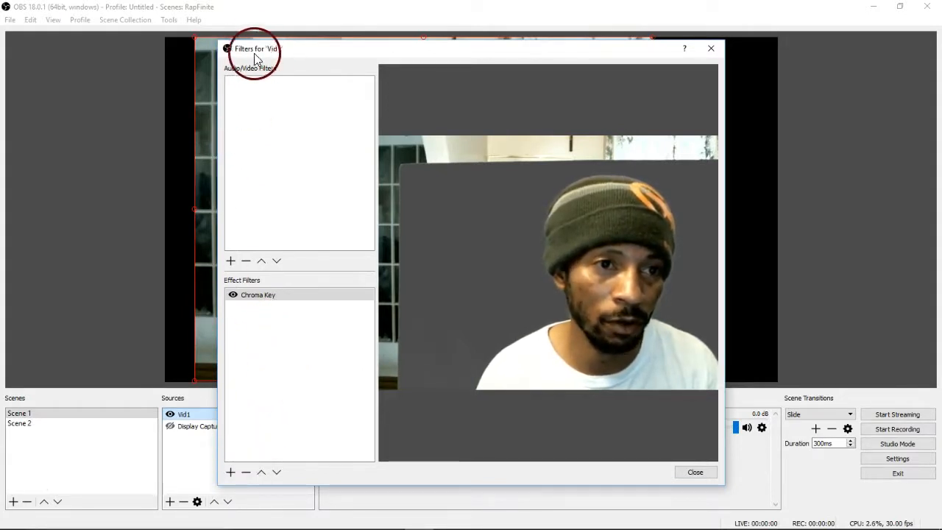
left_click(231, 473)
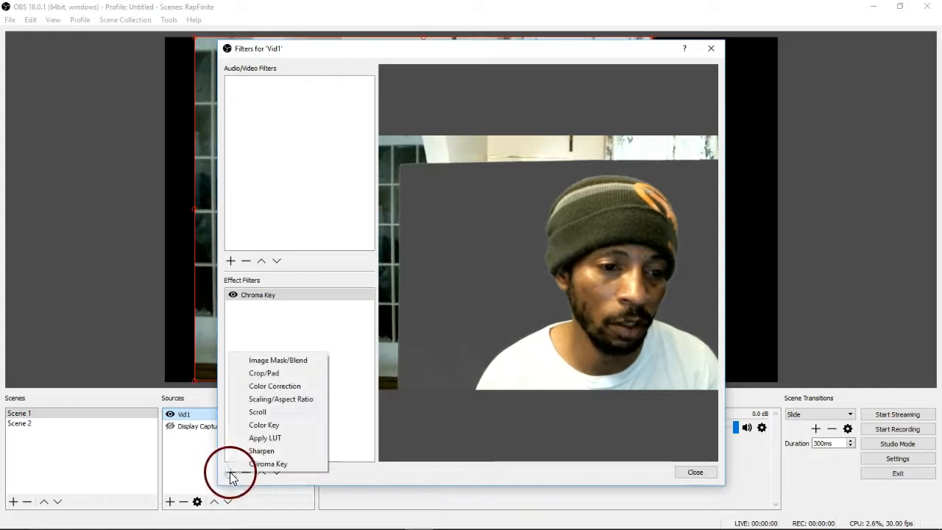
left_click(289, 373)
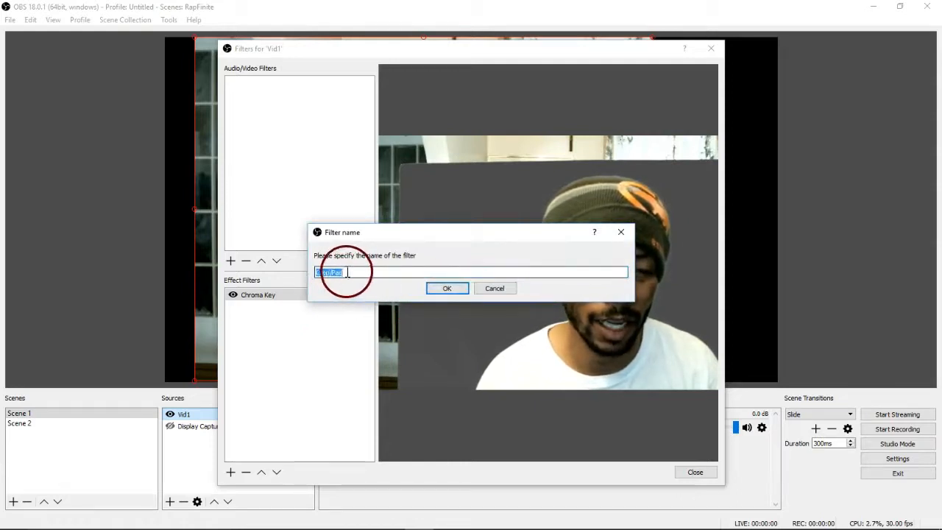
left_click(448, 289)
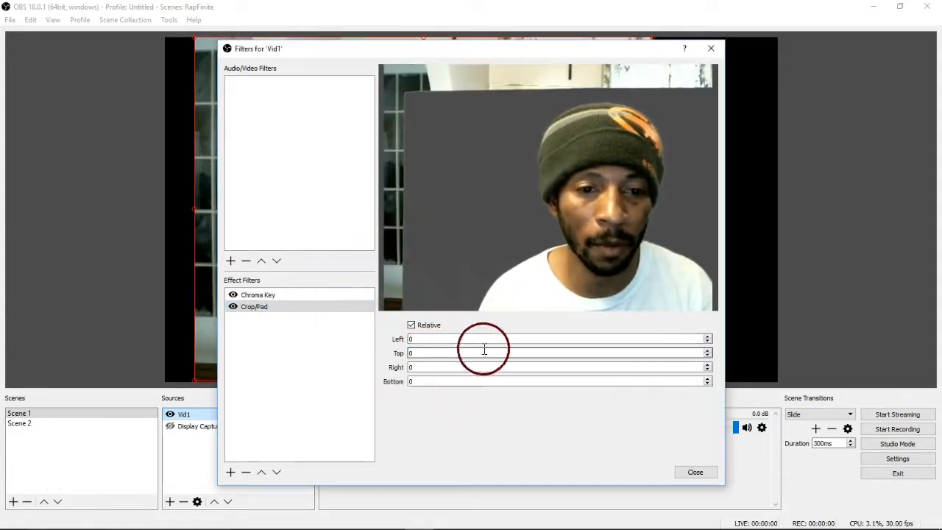
Set the Crop/Pad filter's left crop to 42 to cut off the window beside the green screen
type("20")
left_click(430, 351)
left_click(414, 339)
type("30")
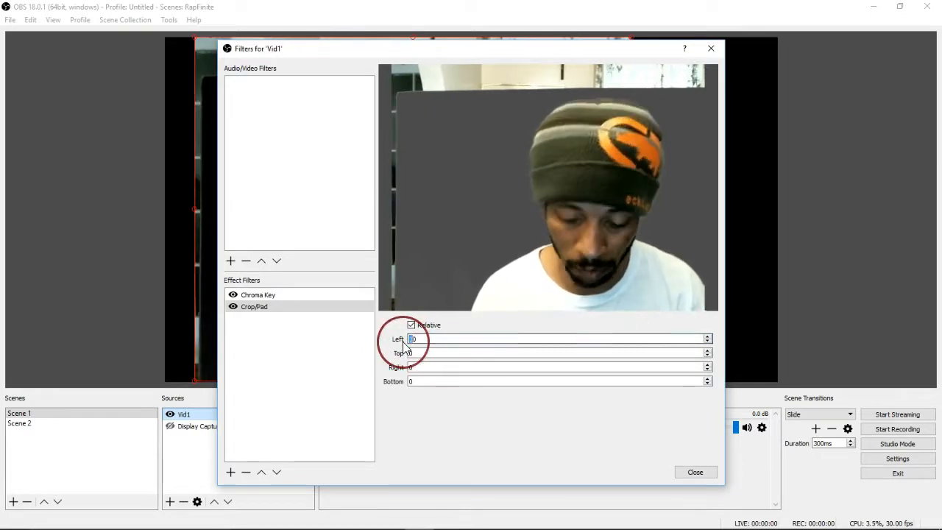
type("4")
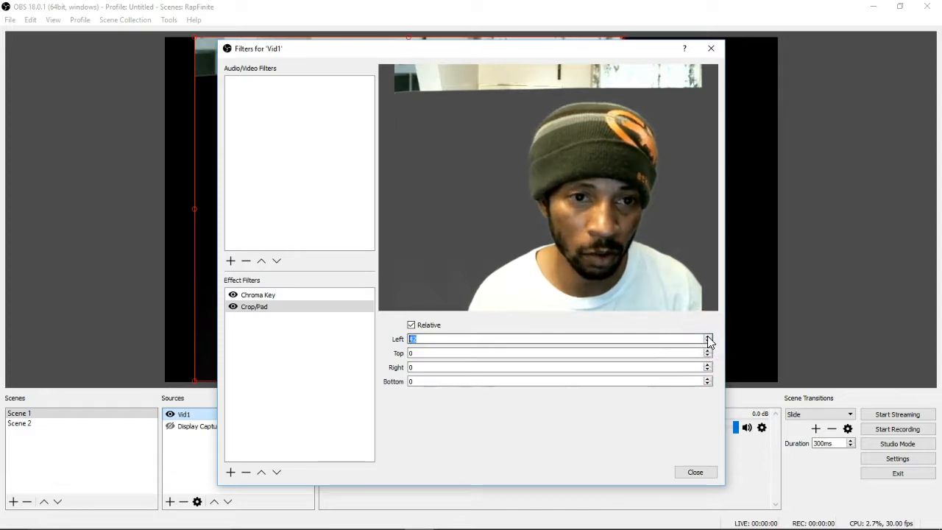
Set the Crop/Pad filter's top crop to 58 to remove the wall above the green screen
left_click_drag(423, 352, 383, 354)
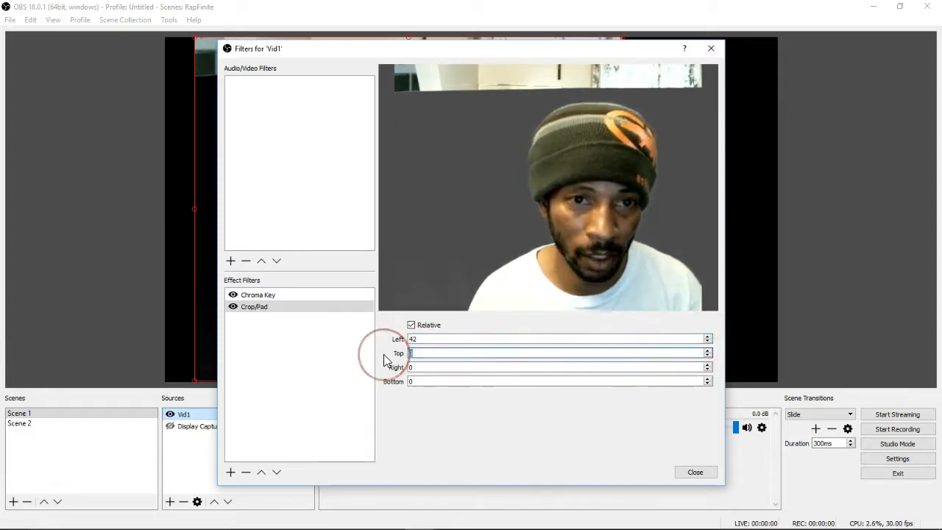
type("45")
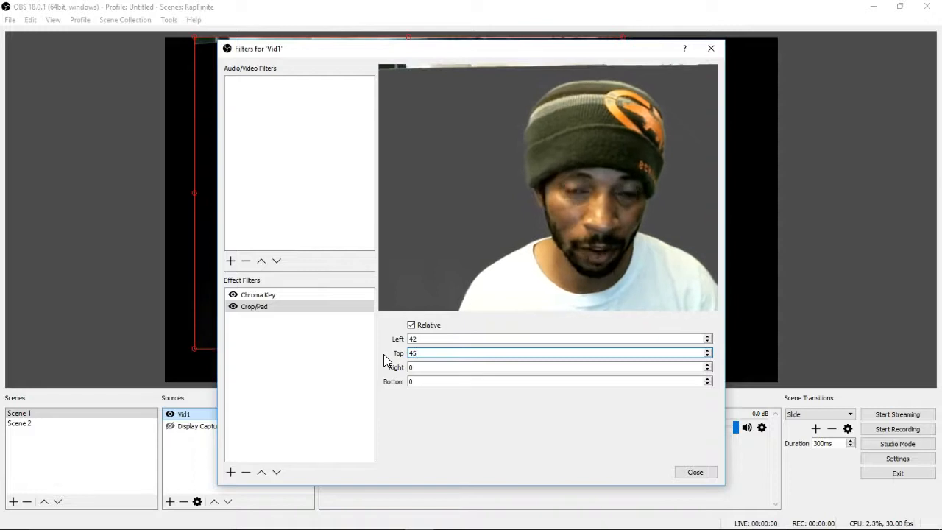
left_click(708, 351)
left_click(708, 352)
left_click(708, 351)
left_click(708, 351)
left_click(708, 351)
left_click(708, 351)
left_click(708, 351)
left_click(708, 351)
left_click(707, 352)
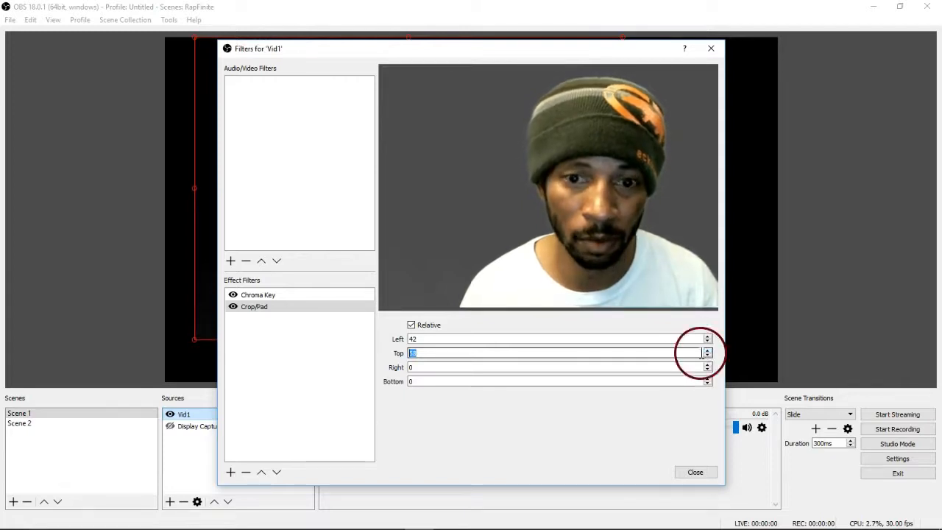
Close the filters and move the cropped webcam image down to the bottom edge of the canvas
left_click(694, 473)
left_click_drag(588, 337, 578, 356)
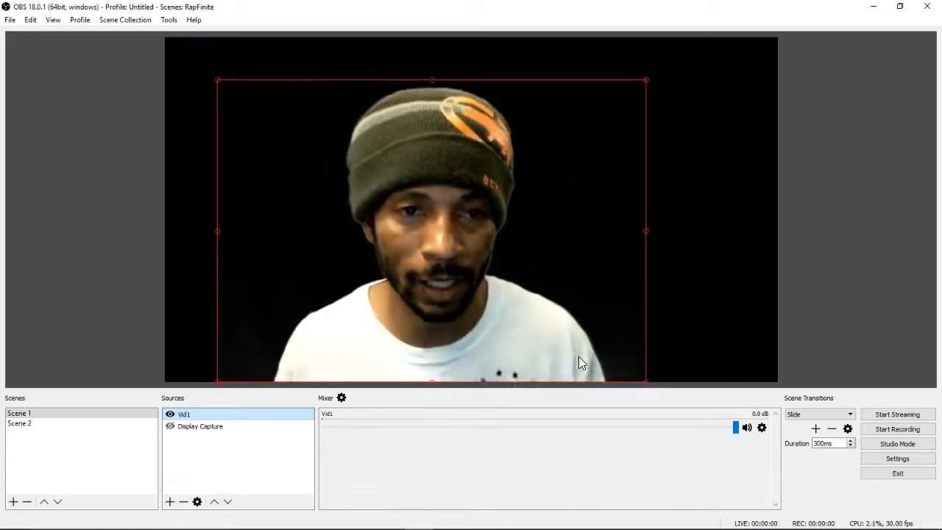
left_click_drag(637, 381, 618, 335)
left_click(619, 354)
Set the key color type of Vid1's Chroma Key filter to Custom
right_click(616, 296)
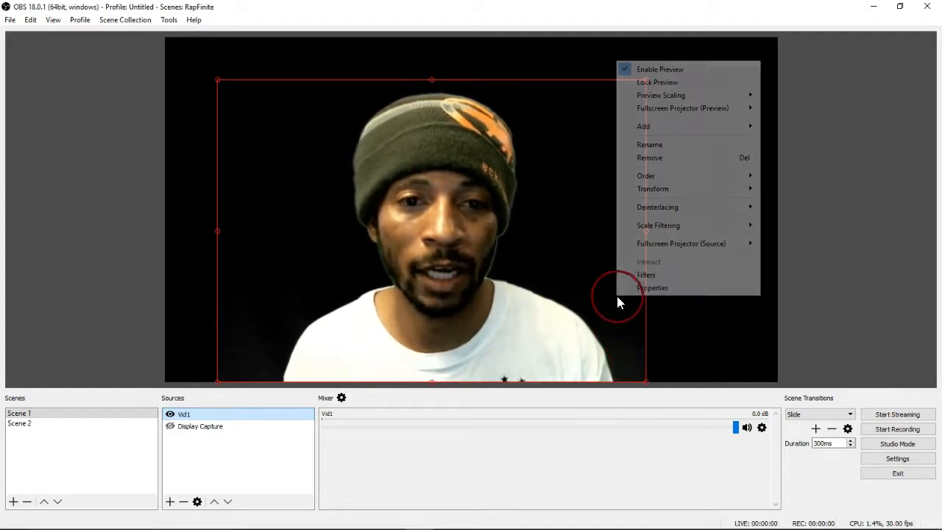
left_click(677, 273)
left_click(303, 296)
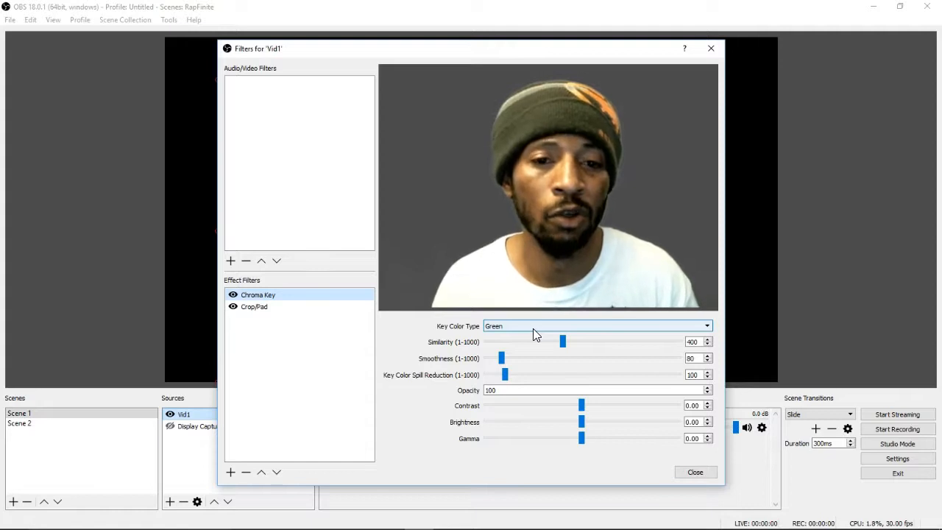
left_click(538, 328)
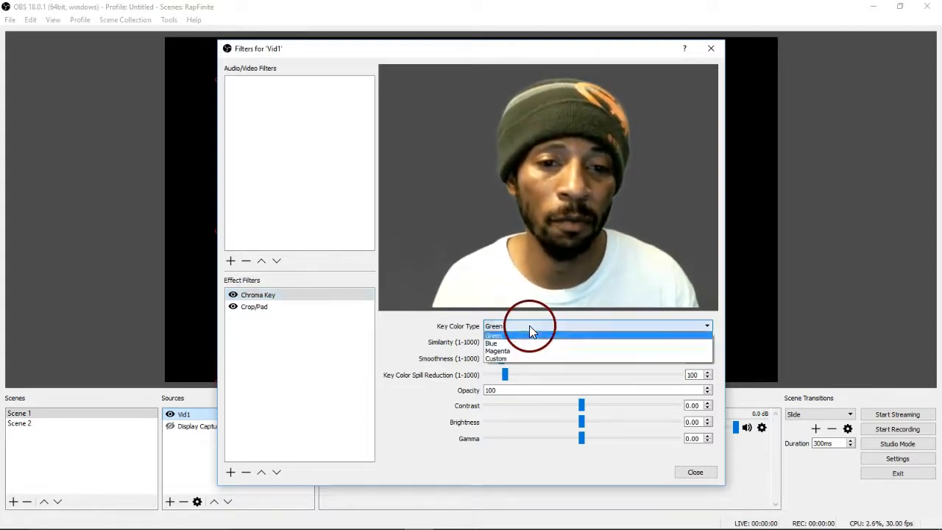
left_click(529, 358)
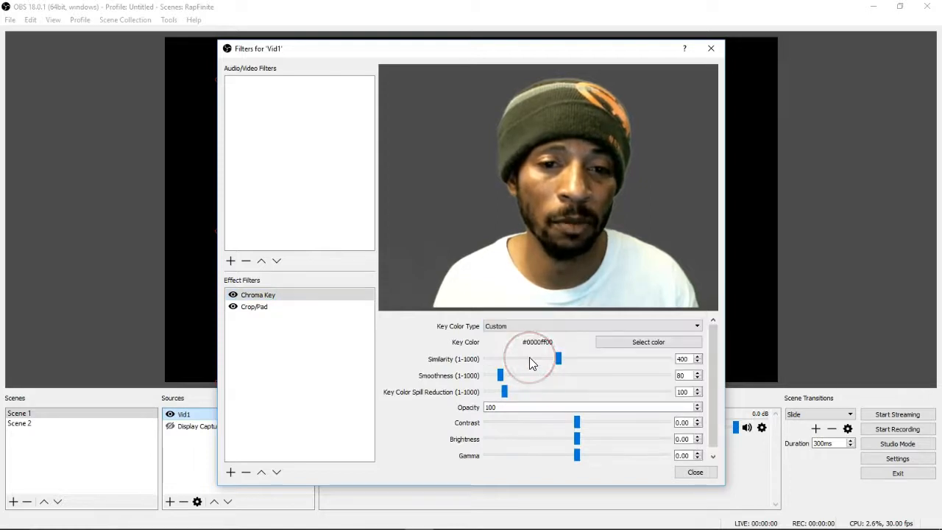
Try the basic purple-blue color #5500ff as the Chroma Key filter's custom key color
left_click(645, 343)
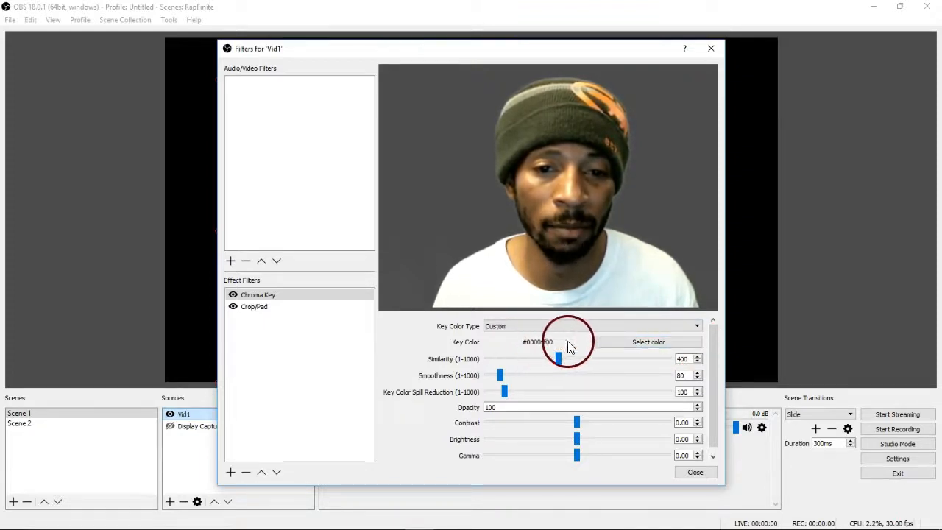
left_click(641, 345)
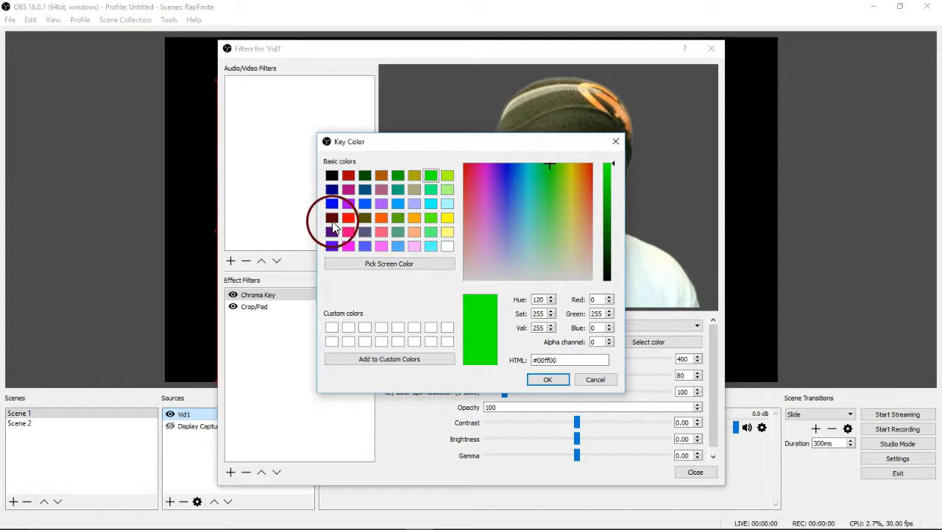
left_click(332, 247)
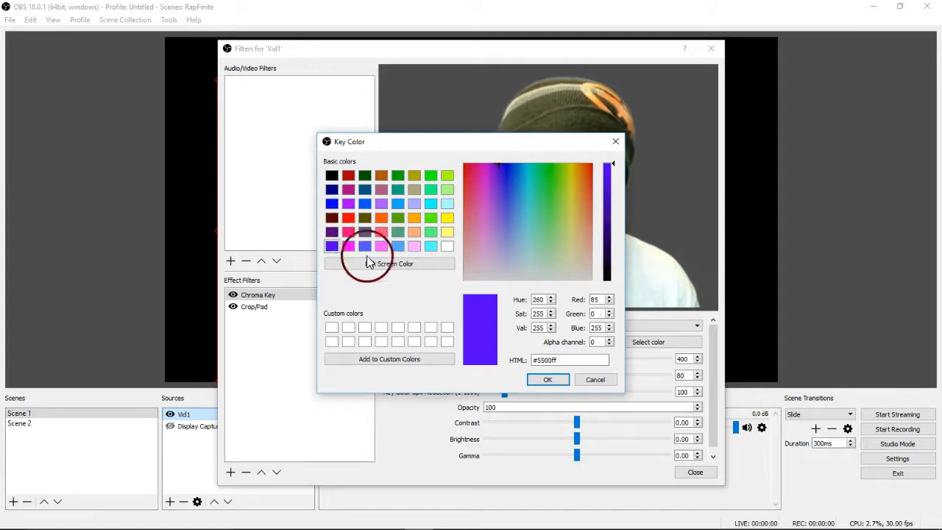
left_click(551, 379)
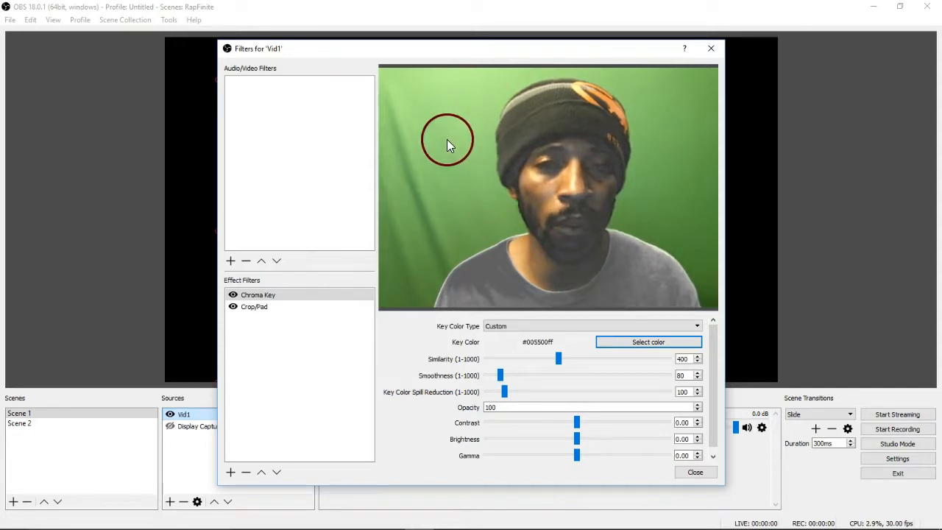
Sample the light green backdrop in the filter preview (#b2e790) as the Chroma Key's custom key color
left_click(654, 344)
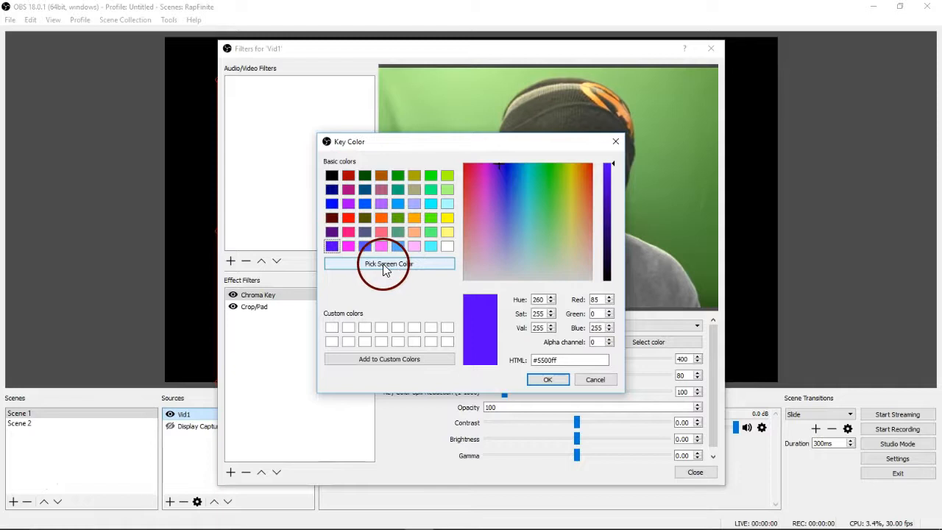
left_click(418, 263)
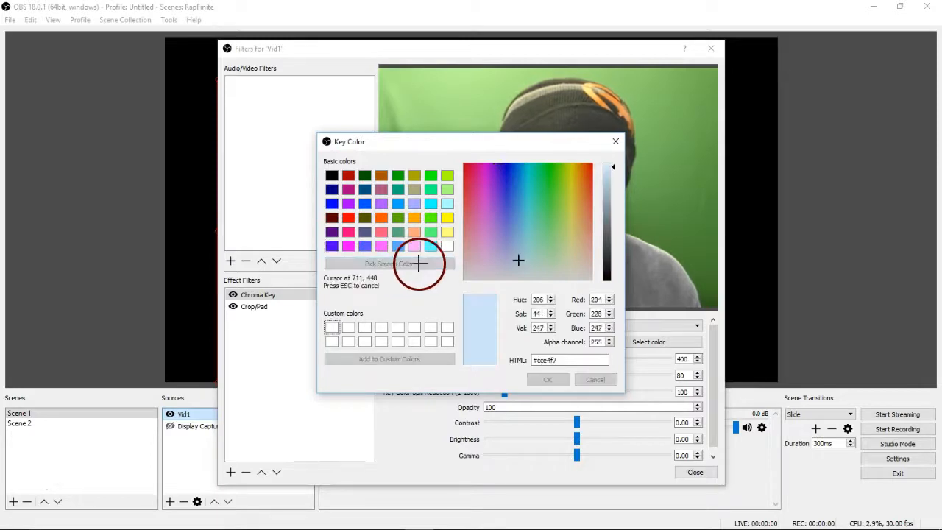
left_click(479, 98)
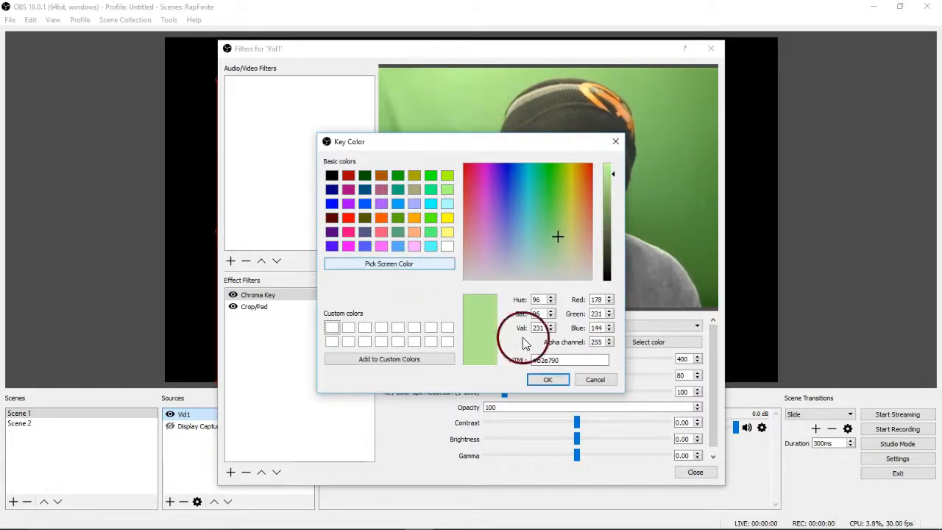
left_click(548, 380)
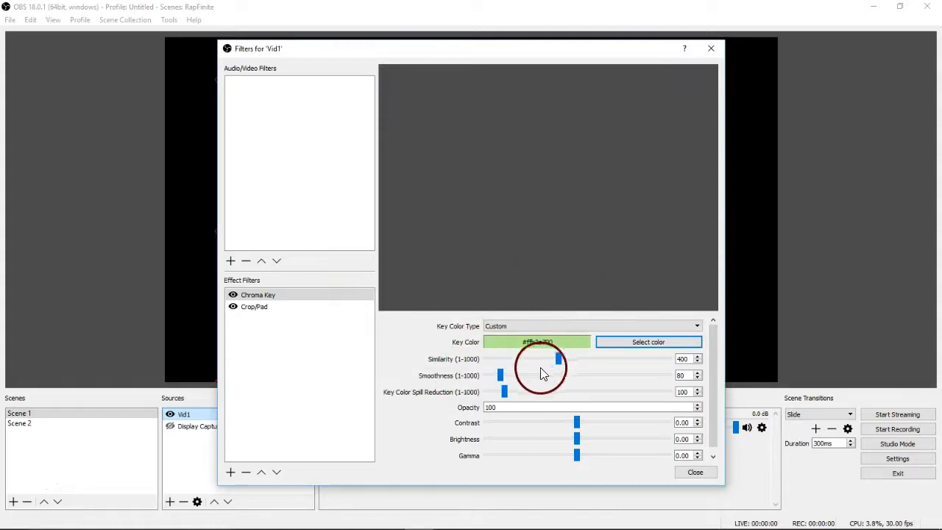
Lower the Chroma Key similarity to 43 and smoothness to 69, and close the filters
left_click_drag(557, 357, 495, 358)
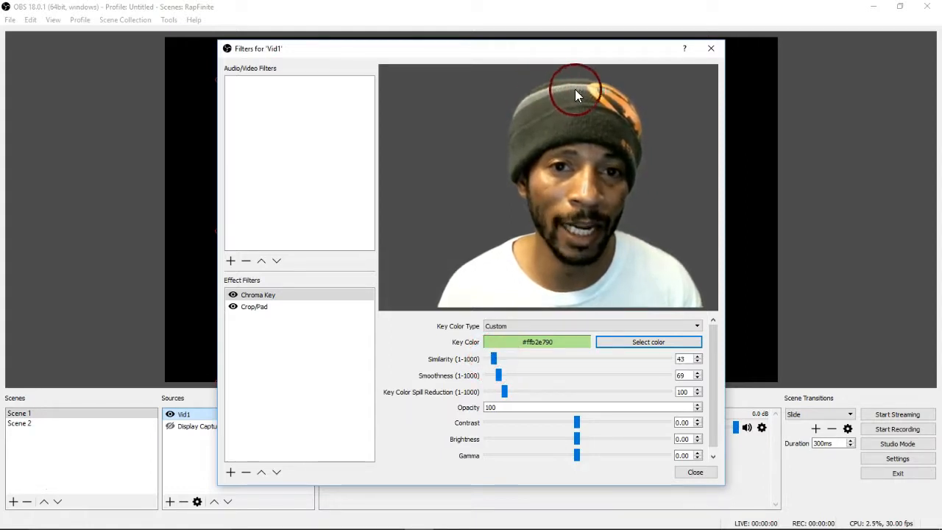
left_click(695, 472)
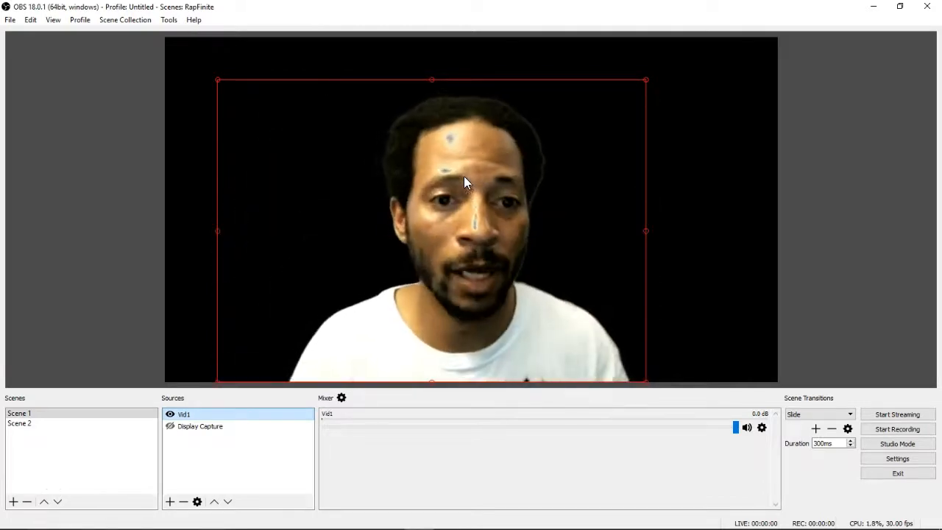
Reopen Vid1's Chroma Key filter, reduce its similarity to 30, and close the filters
right_click(488, 252)
left_click(547, 473)
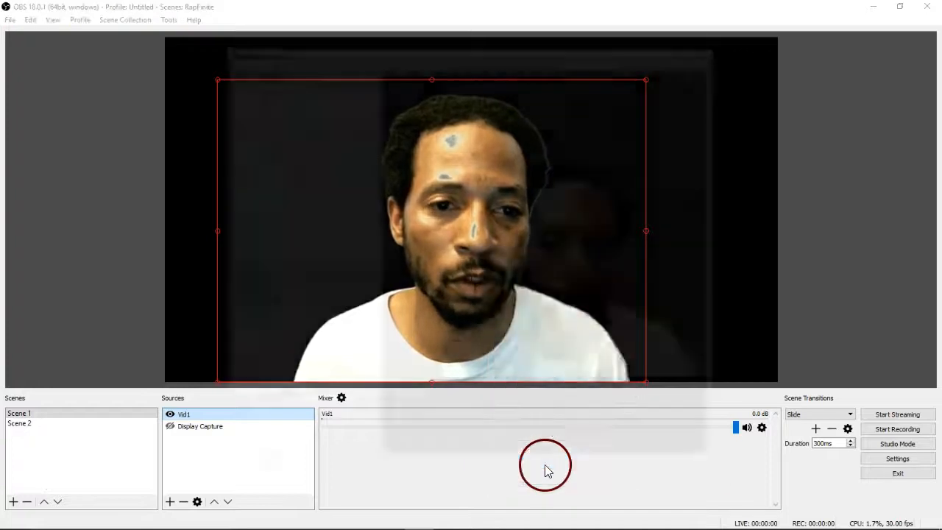
left_click(290, 295)
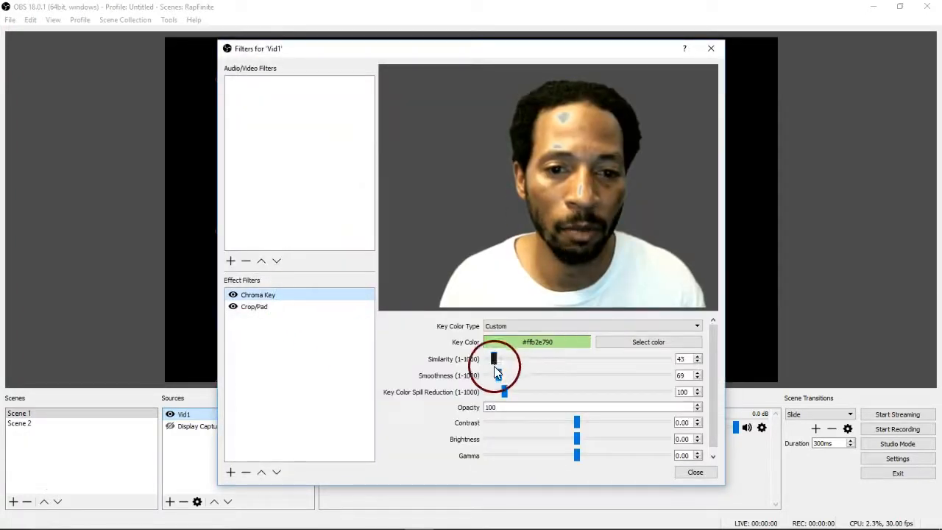
left_click_drag(494, 362, 491, 359)
left_click(695, 472)
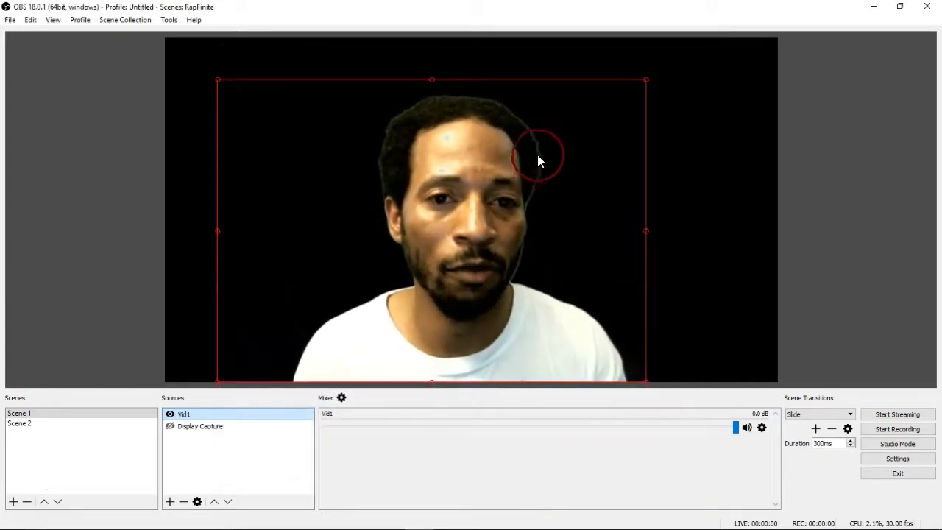
Raise the Chroma Key's key color spill reduction to 159 and move the filters window aside to uncover the main preview
right_click(507, 170)
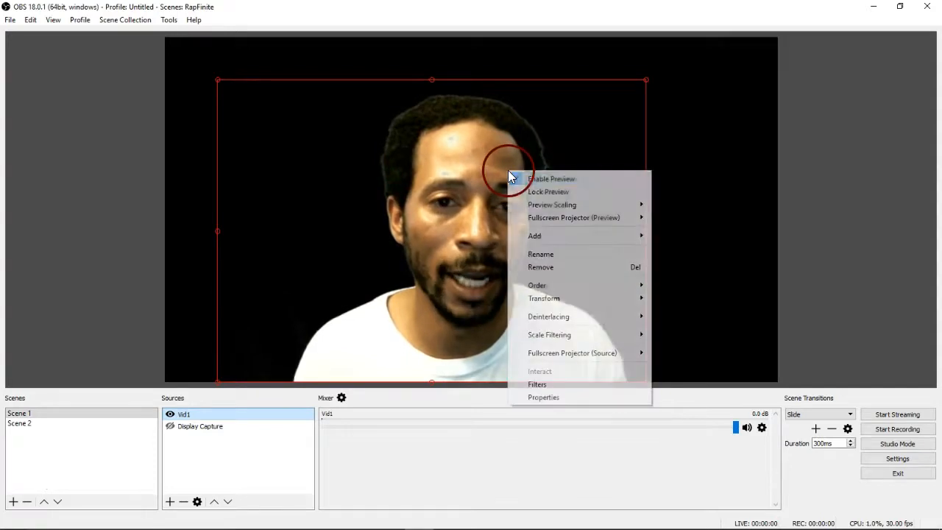
left_click(573, 383)
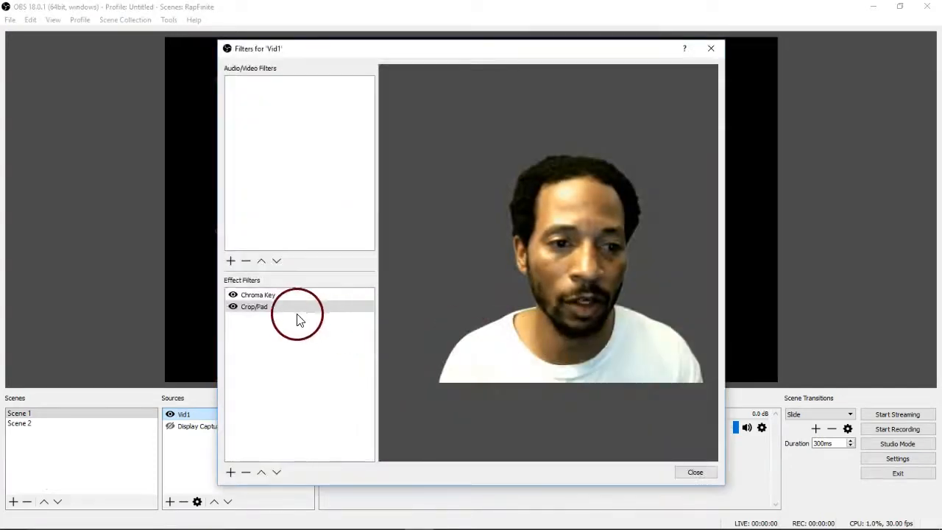
left_click(318, 297)
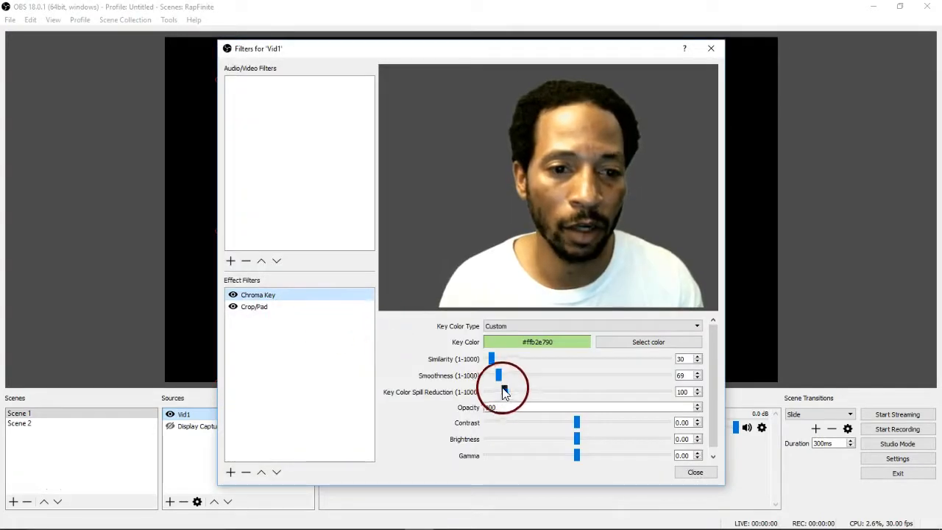
left_click_drag(506, 392, 515, 396)
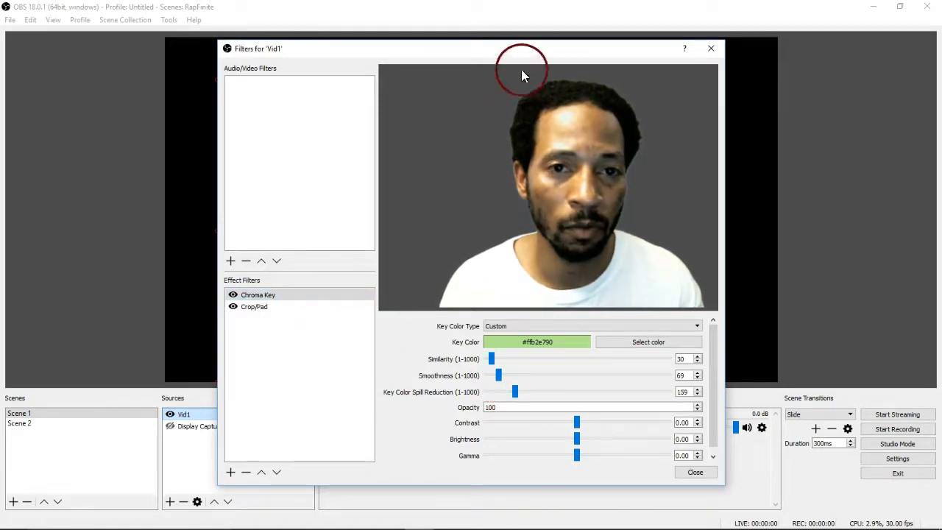
left_click_drag(534, 48, 875, 54)
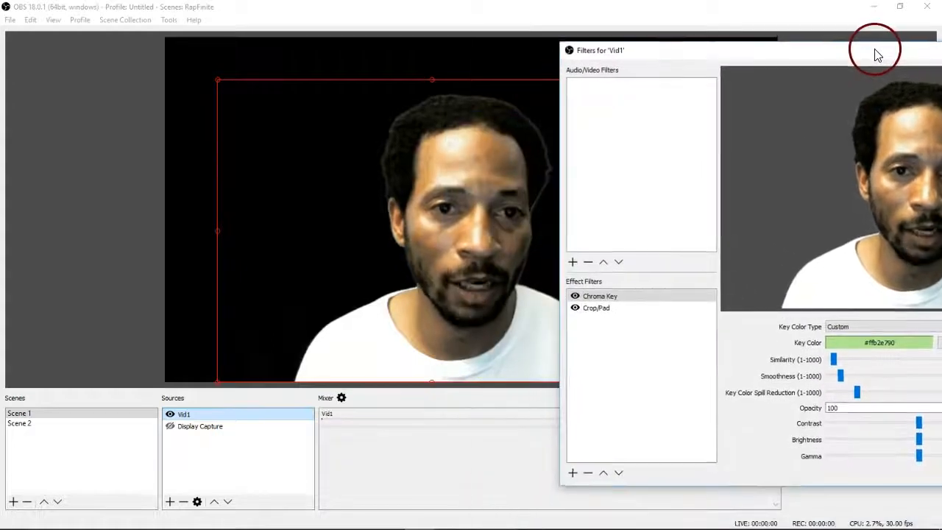
Set the Chroma Key's smoothness to 95 and key color spill reduction to 121, and bring the filters window fully back into view
left_click_drag(858, 395, 840, 377)
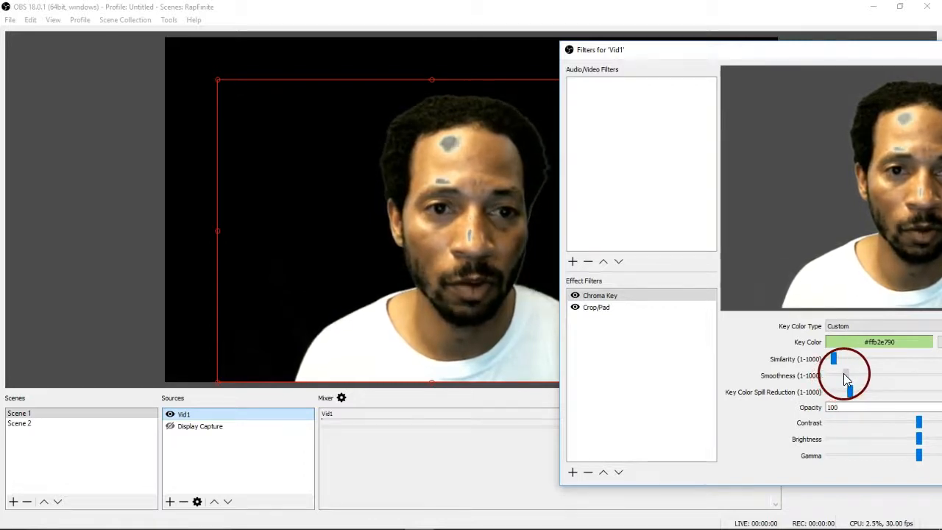
left_click_drag(834, 359, 833, 359)
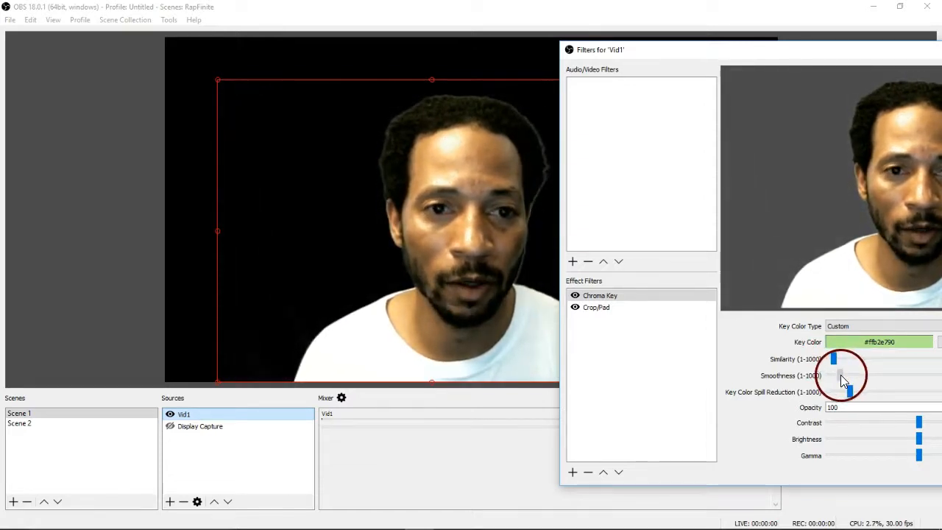
left_click_drag(845, 376, 846, 376)
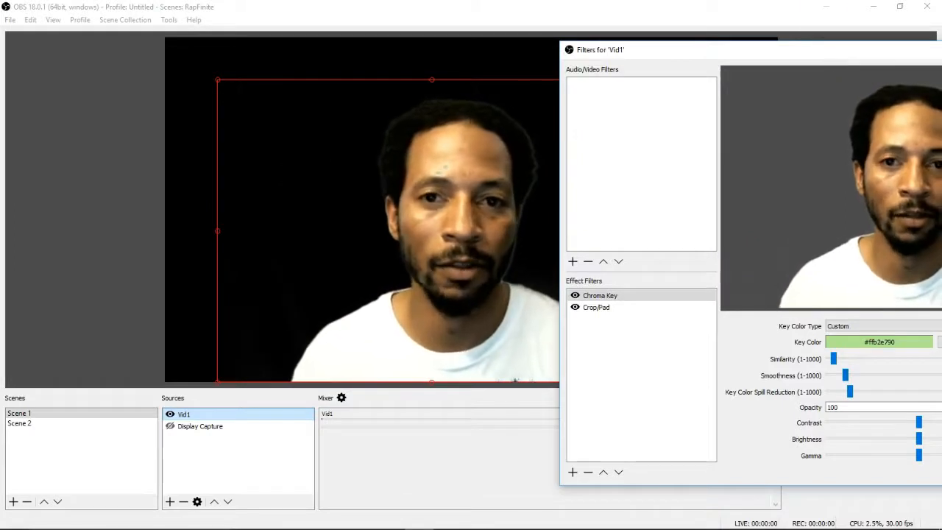
left_click_drag(800, 49, 487, 81)
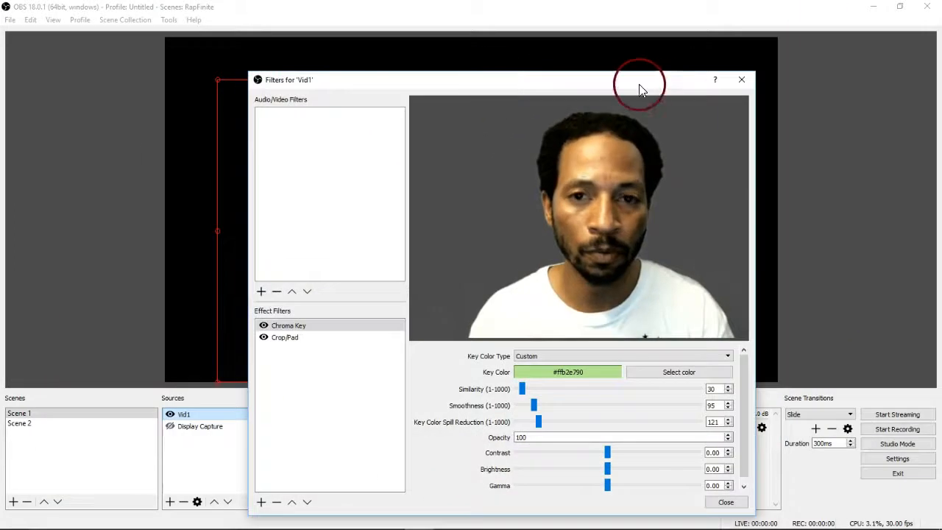
Move the filters window off the main preview and set the Chroma Key's similarity to 24 and smoothness to 104
left_click_drag(680, 84, 592, 151)
left_click_drag(662, 108, 289, 96)
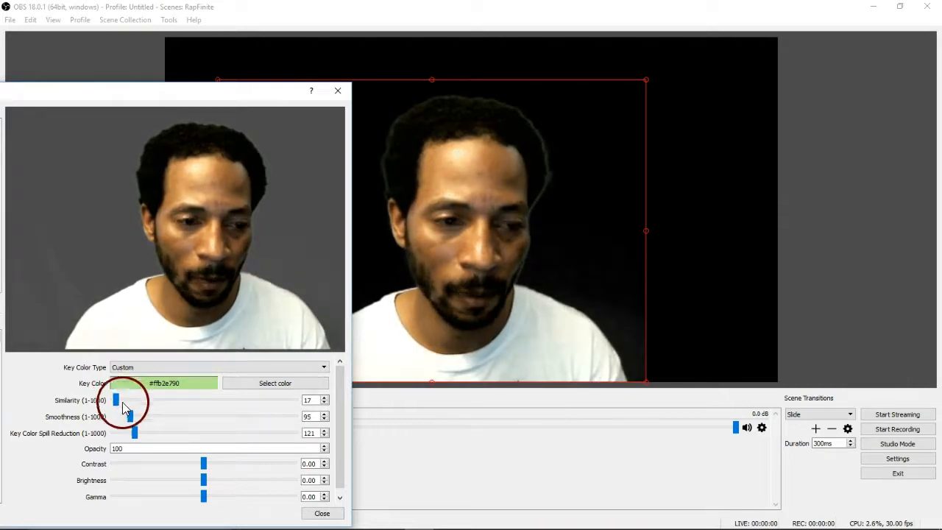
left_click_drag(130, 416, 129, 412)
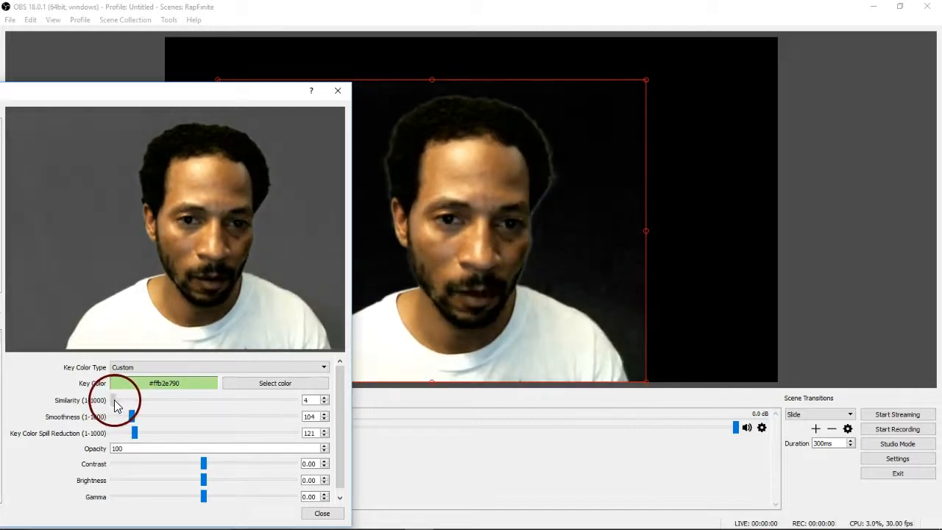
left_click_drag(117, 400, 117, 400)
left_click_drag(174, 102, 621, 248)
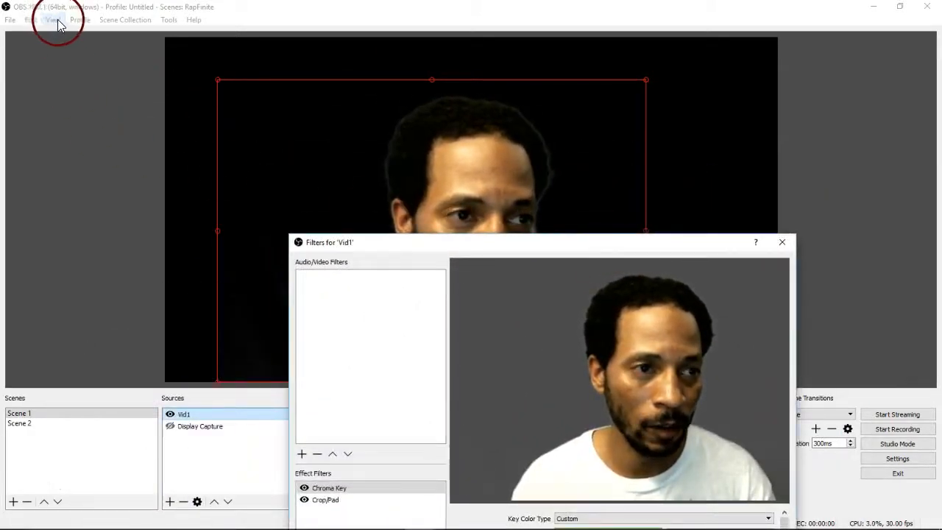
Switch to the Untitled scene collection, select Scene 1, and review the Color Correction filter applied to the whole scene
left_click(115, 20)
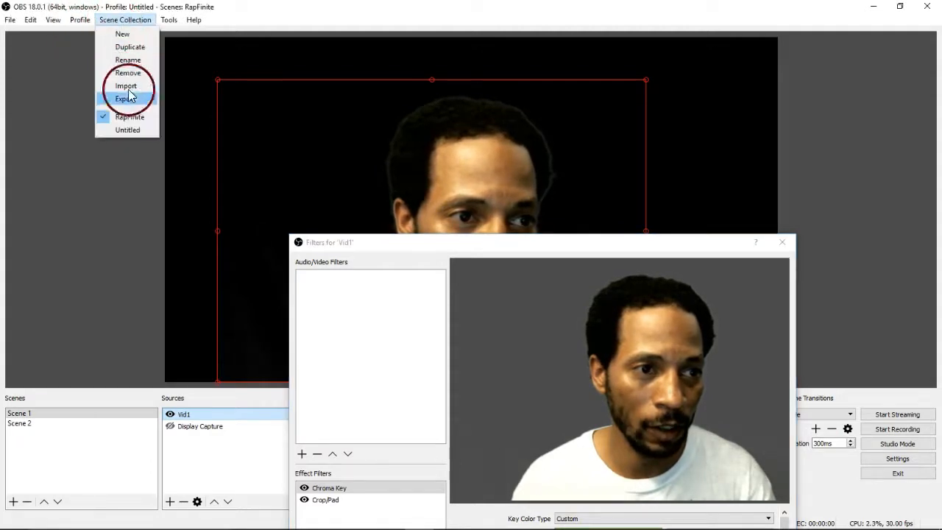
left_click(133, 129)
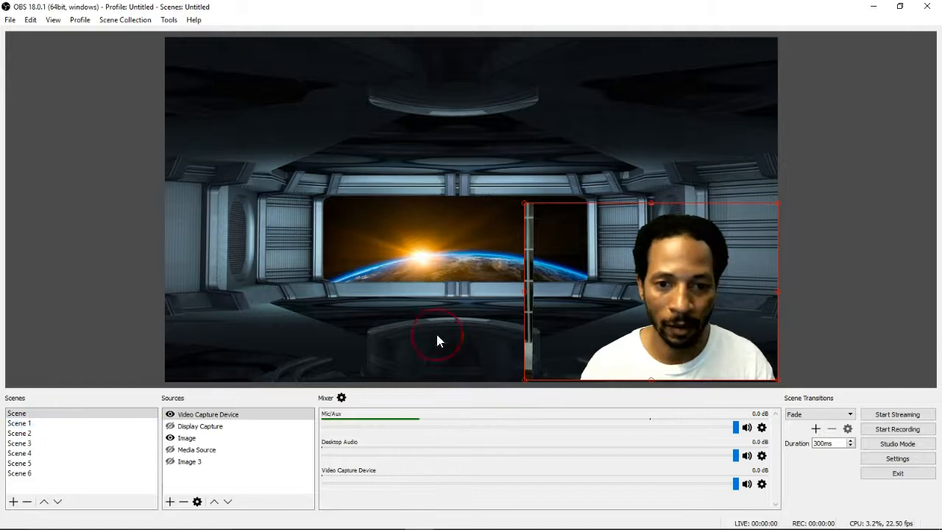
left_click(37, 423)
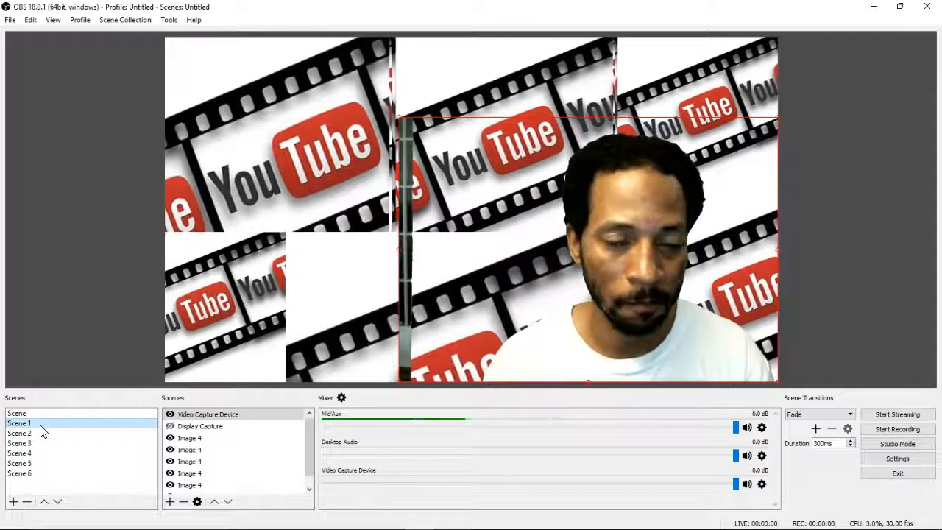
right_click(42, 430)
left_click(81, 417)
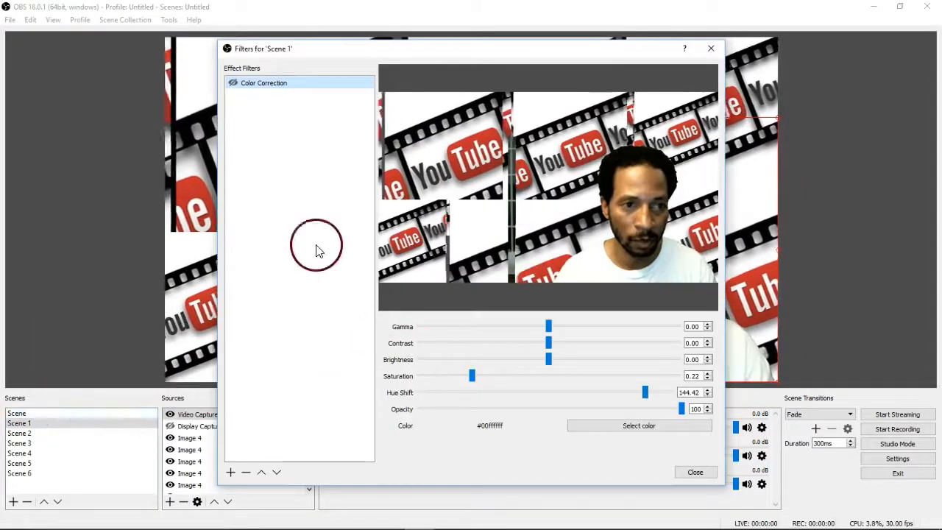
left_click(695, 472)
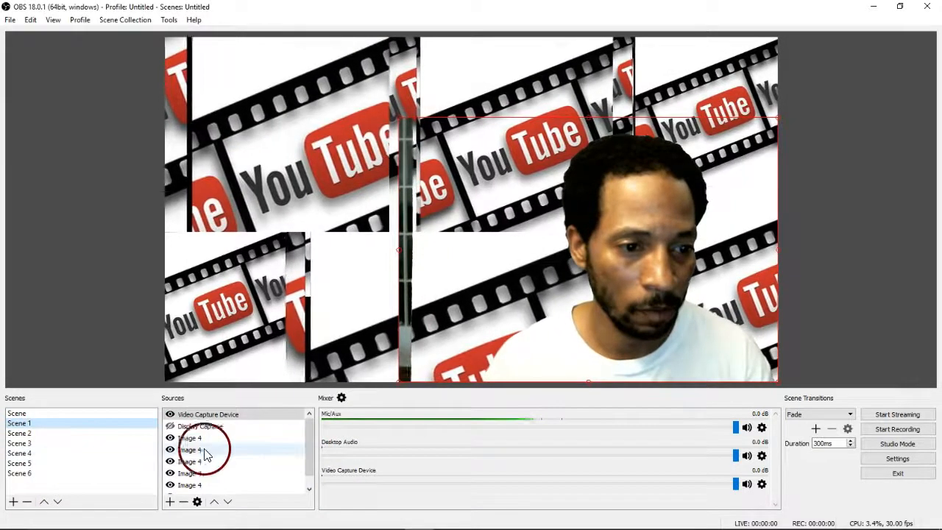
Toggle the Video Capture Device's Crop/Pad filter for comparison, increase its left crop to trim the strip beside the backdrop, and close the filters
left_click(214, 414)
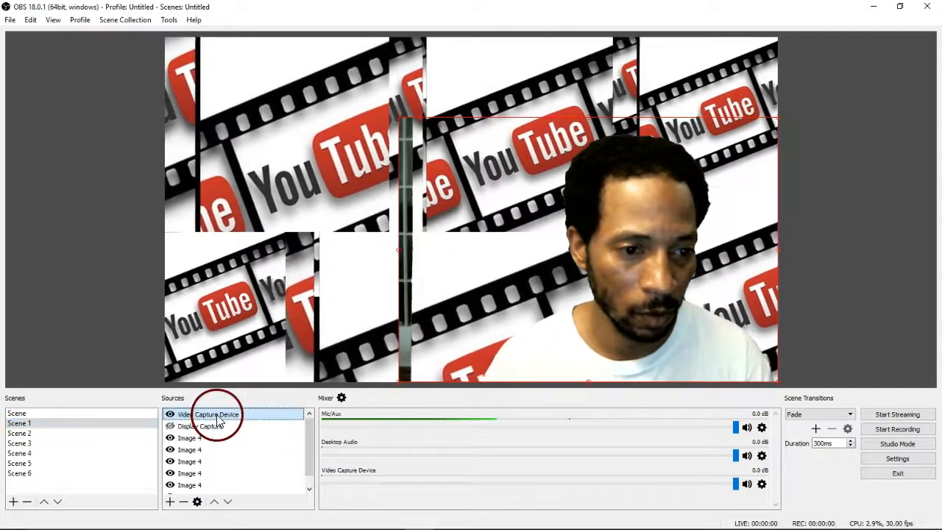
right_click(216, 414)
left_click(246, 395)
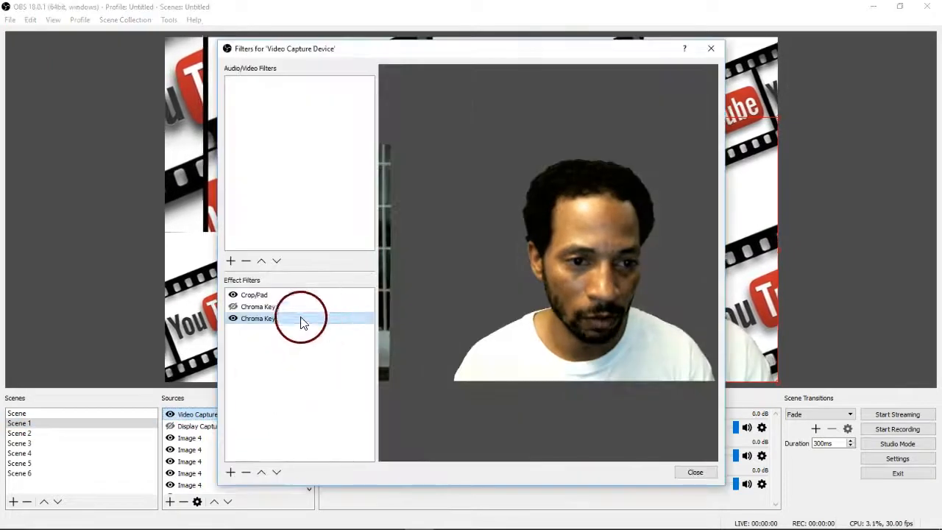
left_click(232, 295)
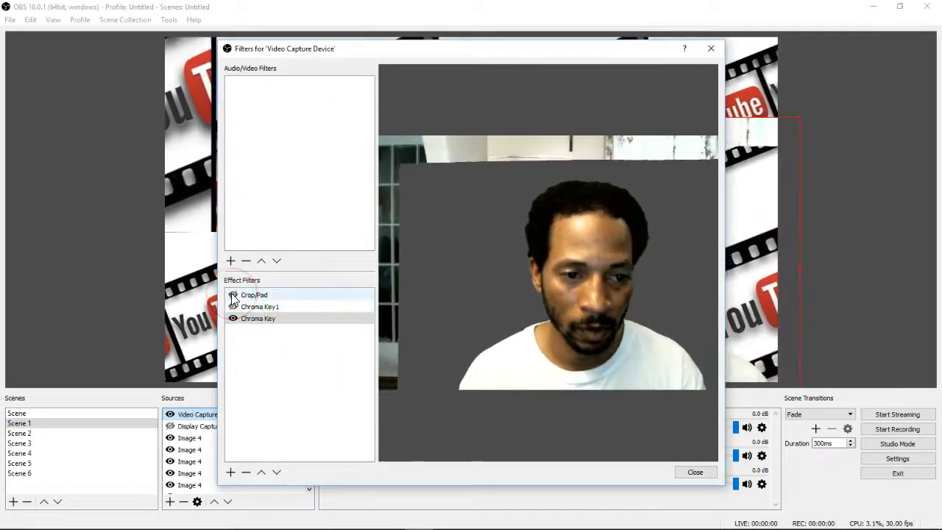
left_click(233, 295)
left_click(254, 295)
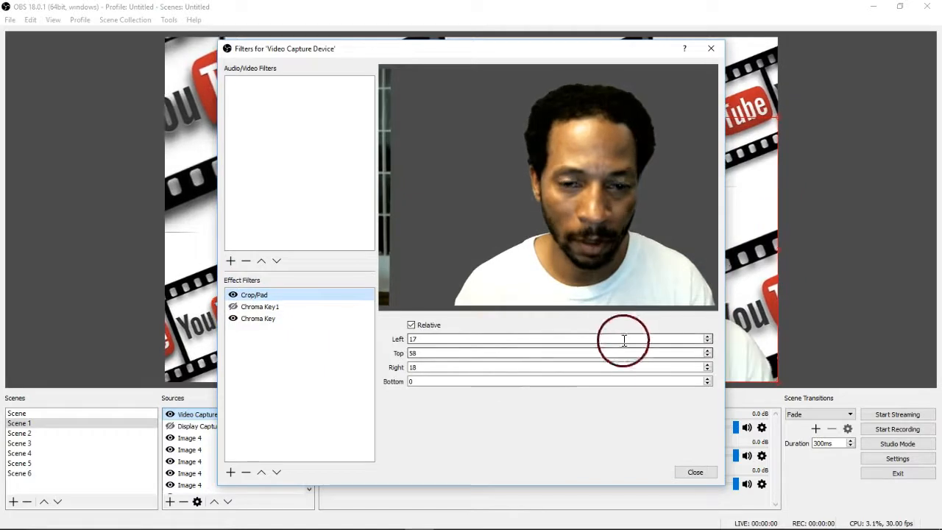
left_click(709, 336)
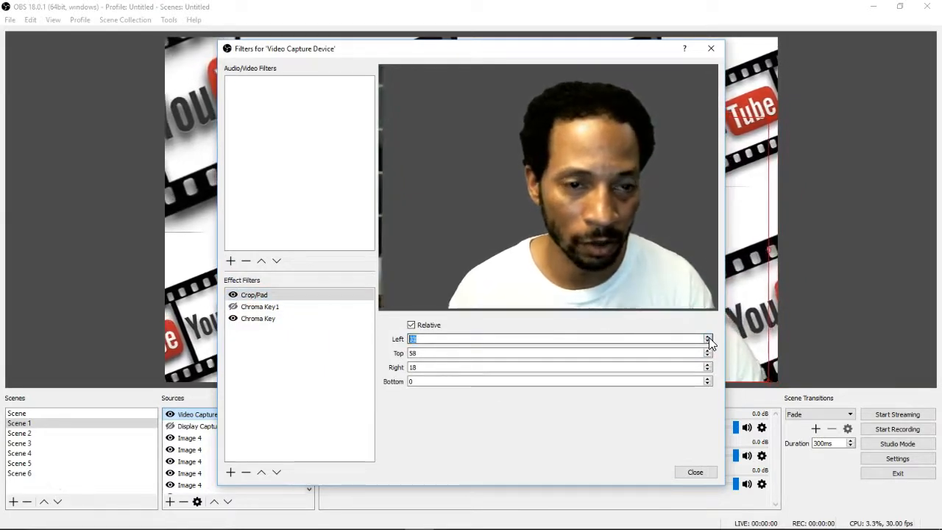
left_click(693, 477)
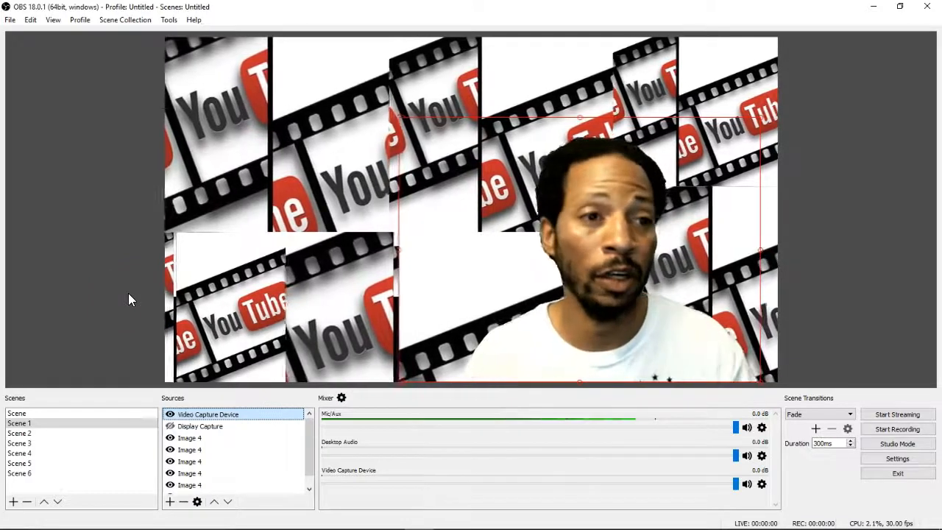
Return to the RapFinite scene collection and switch between Scene 2 and Scene 1 twice, ending on Scene 1
left_click(125, 19)
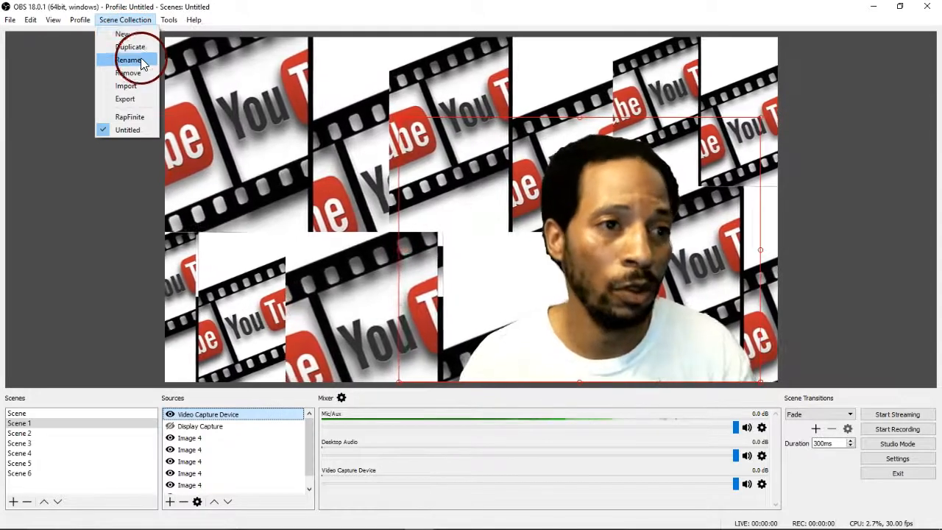
left_click(129, 118)
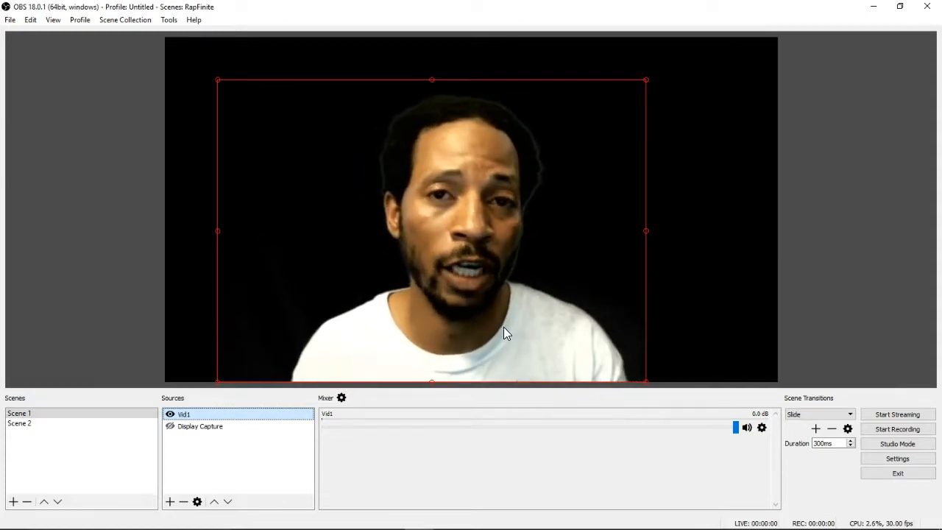
left_click(37, 425)
left_click(43, 414)
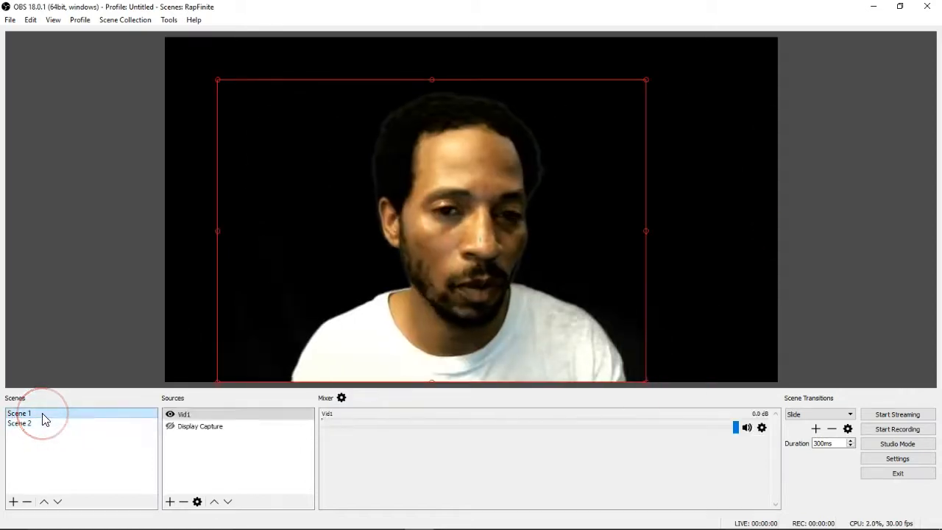
left_click(41, 424)
left_click(43, 415)
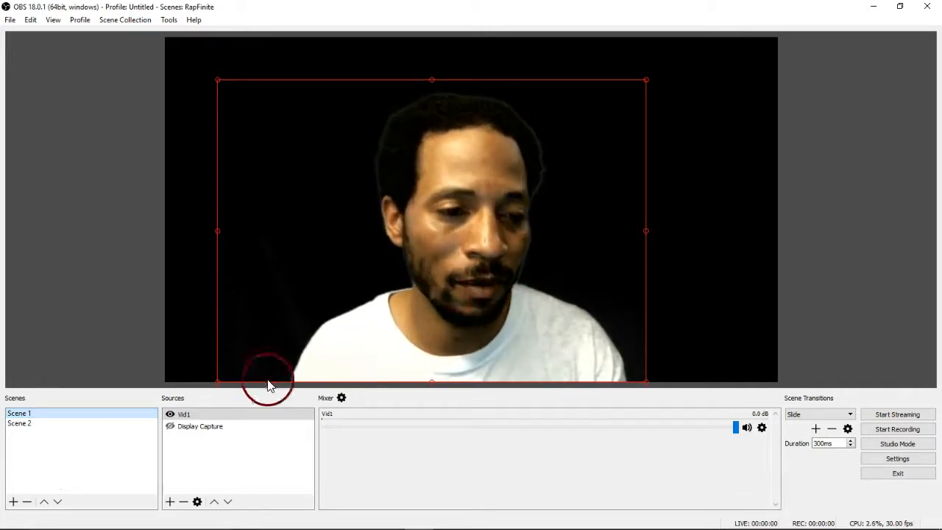
Open the Chroma Key filter settings of the Vid1 source
left_click(213, 416)
right_click(232, 418)
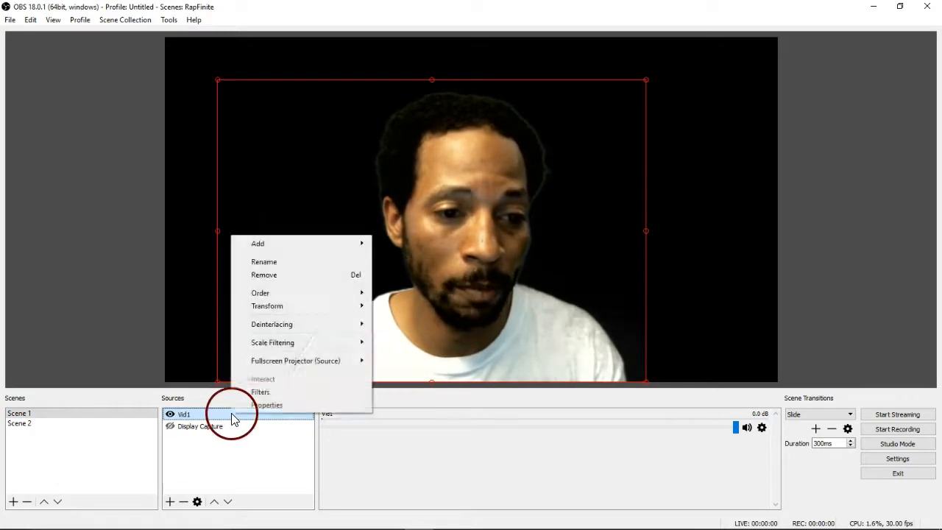
left_click(263, 390)
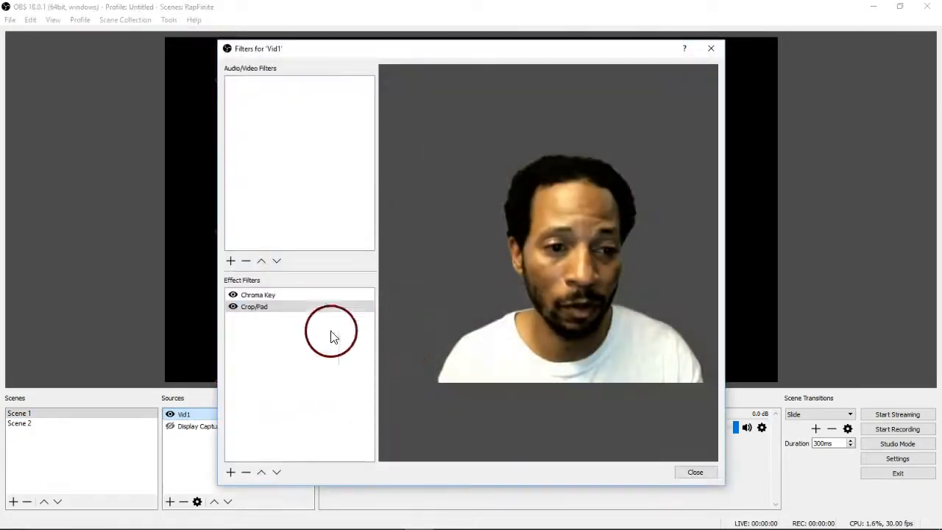
left_click(292, 295)
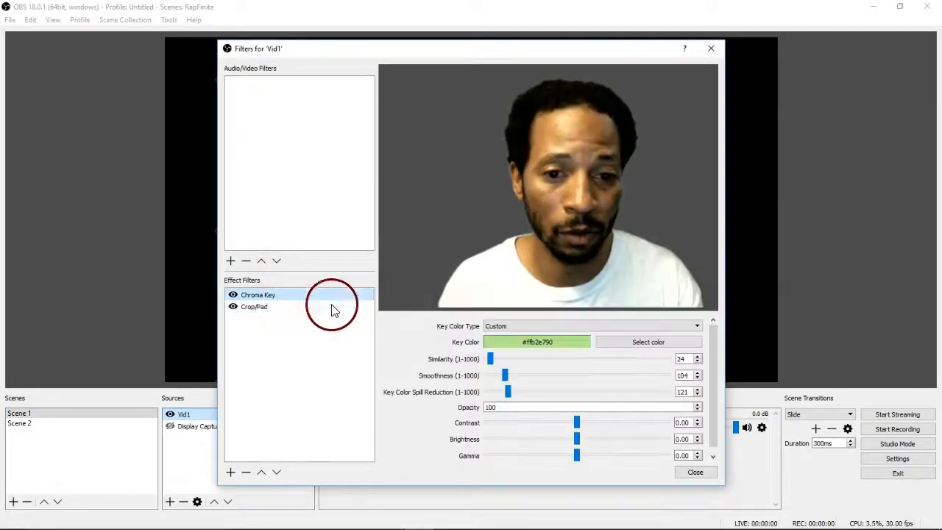
Try violet (#5500ff) as the Chroma Key's custom key color
left_click(639, 344)
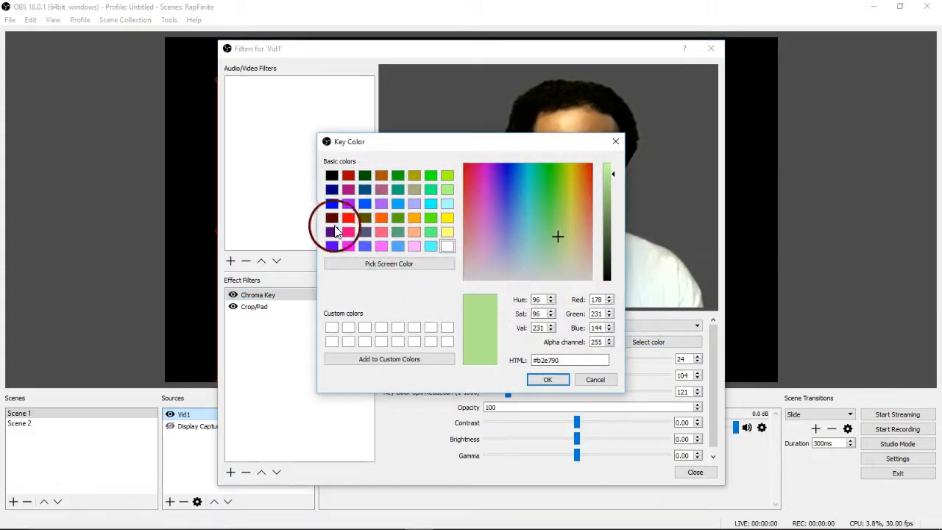
left_click(331, 247)
left_click(547, 381)
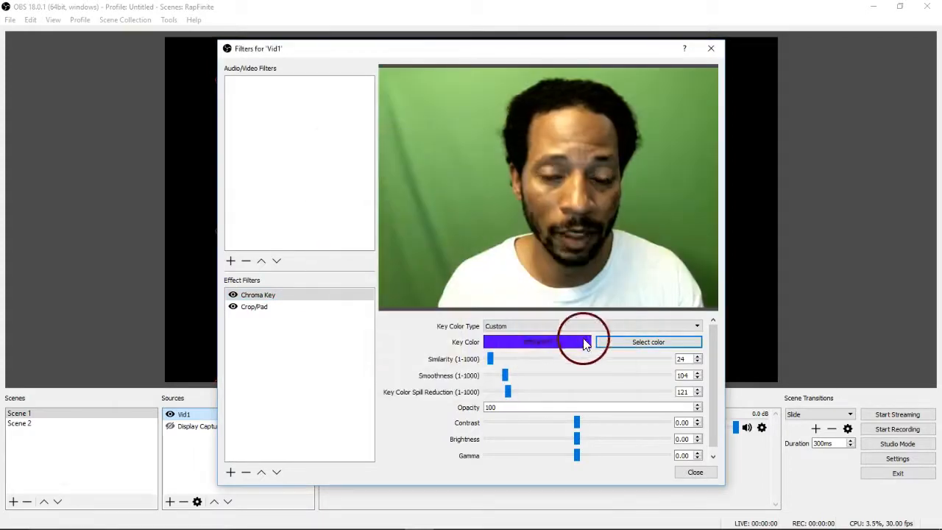
Sample the darker green backdrop from the filter preview as the key color, fine-tune the similarity, and close the filters
left_click(643, 344)
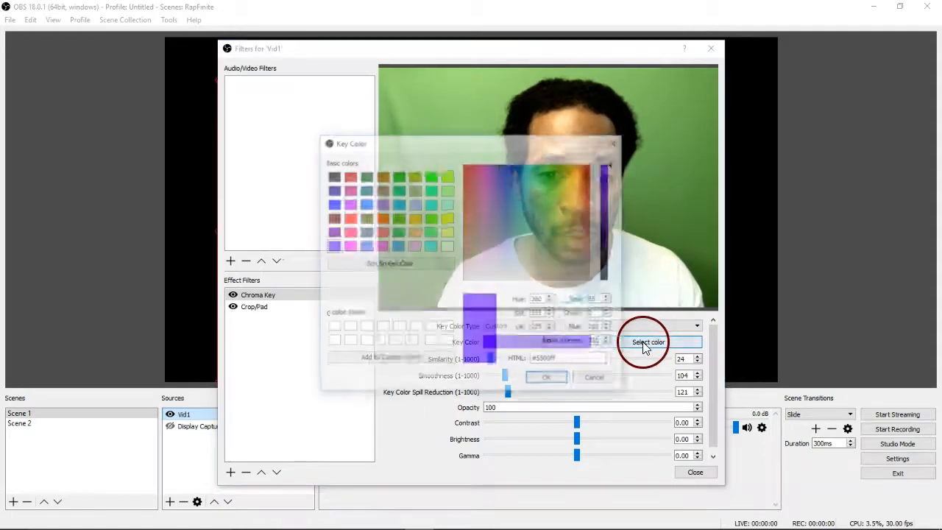
left_click(397, 263)
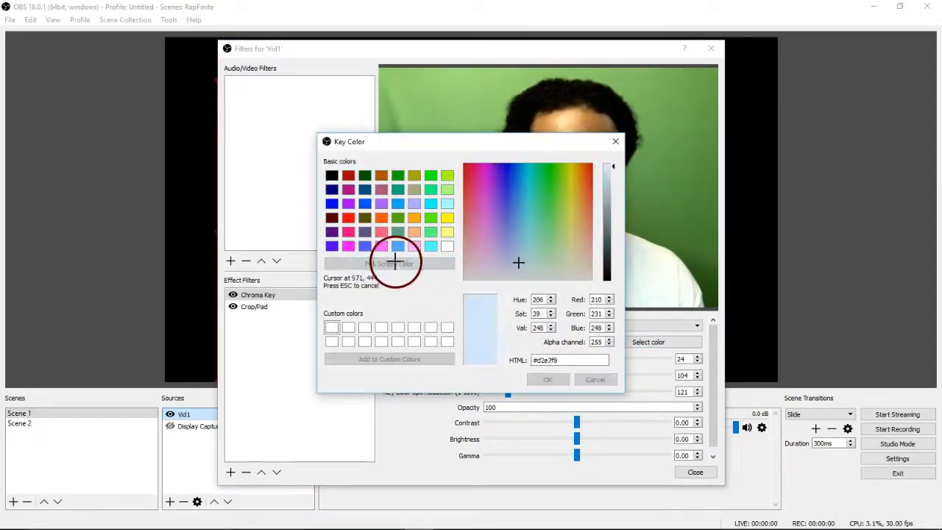
left_click(657, 161)
left_click(544, 380)
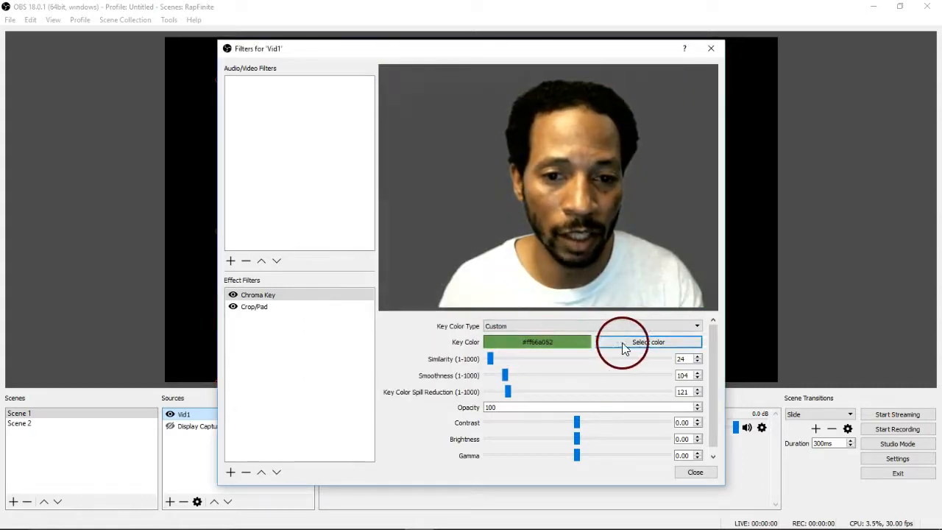
mouse_move(496, 361)
left_mouse_down()
mouse_move(489, 357)
mouse_move(500, 375)
mouse_move(488, 374)
mouse_move(493, 362)
left_mouse_up()
left_click(672, 471)
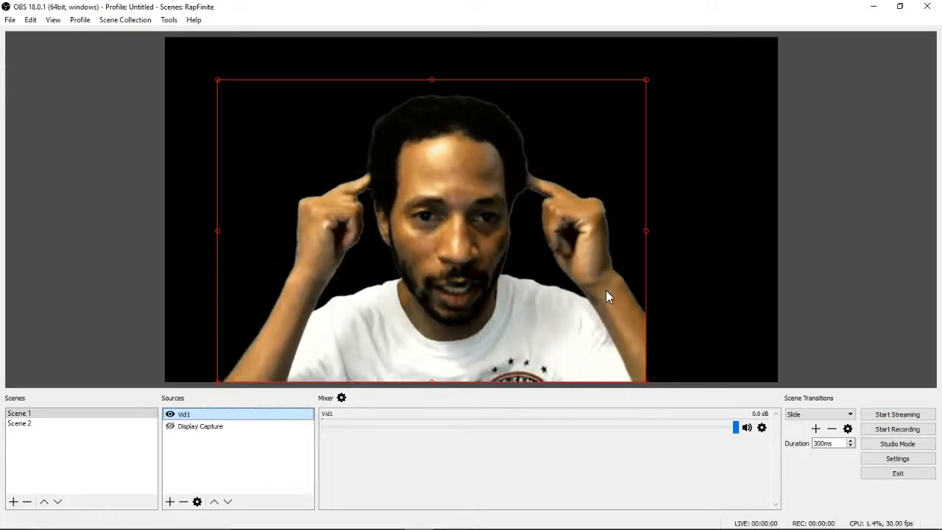
left_click(527, 296)
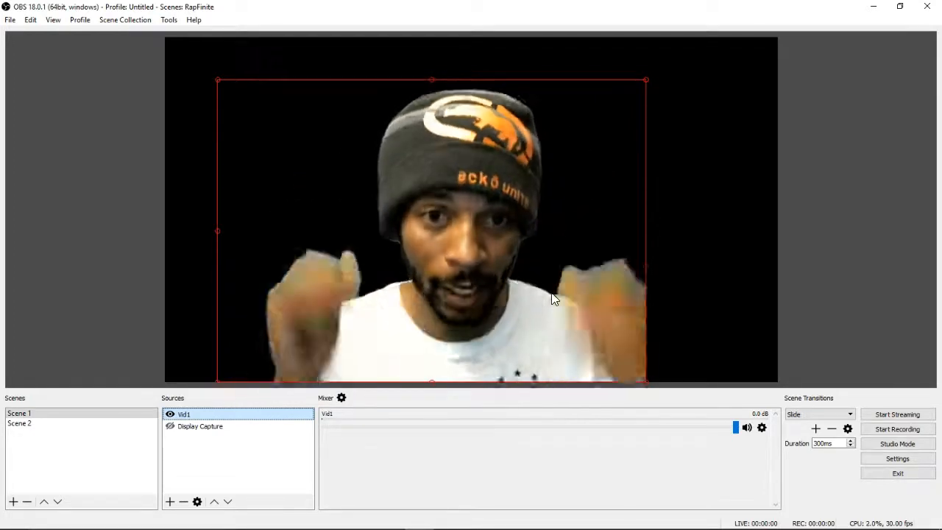
left_click(500, 150)
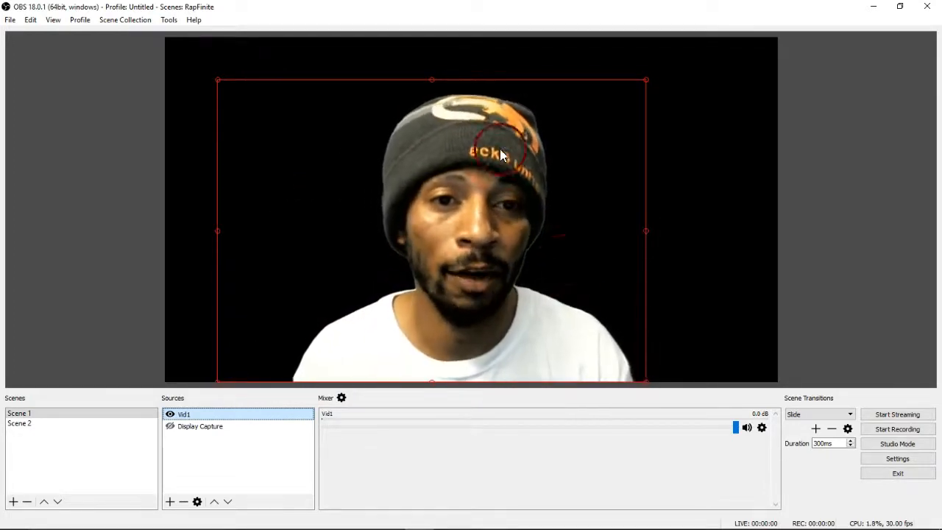
Add a new Image source to Scene 1 with its default name
left_click(172, 503)
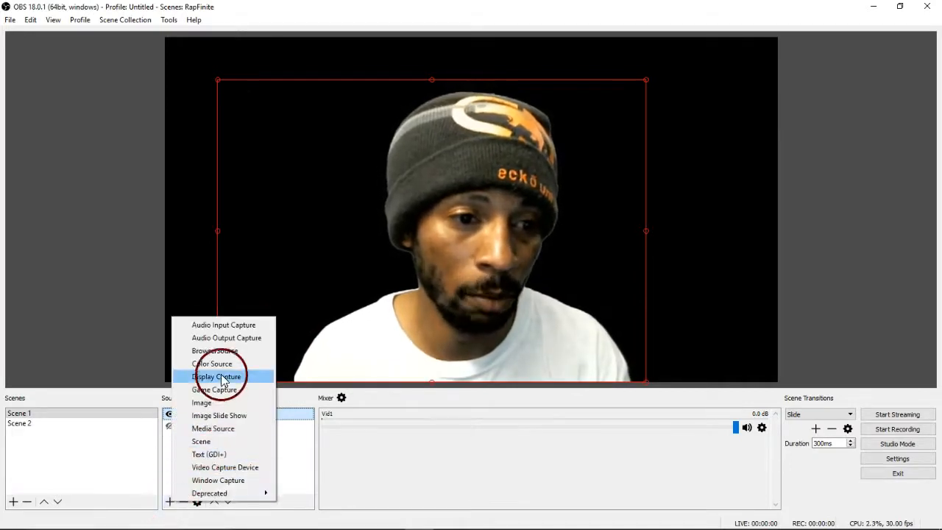
left_click(223, 405)
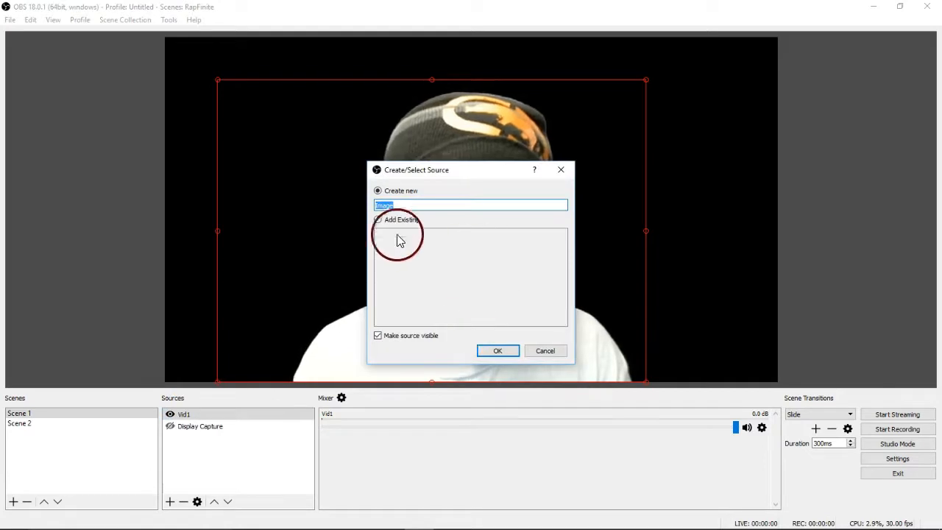
left_click(500, 351)
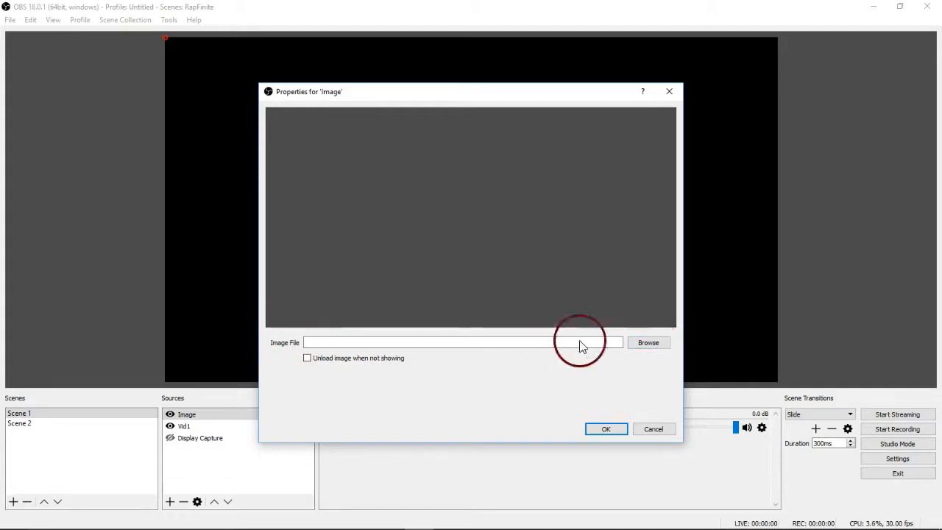
Load the white background.jpg from the Backgrounds folder in Pictures as the image file and accept the source properties
left_click(654, 344)
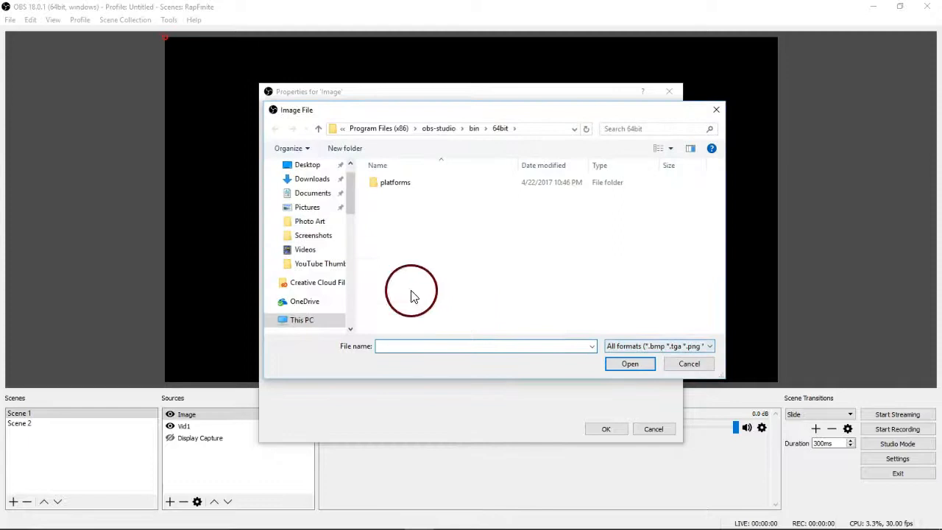
left_click(308, 207)
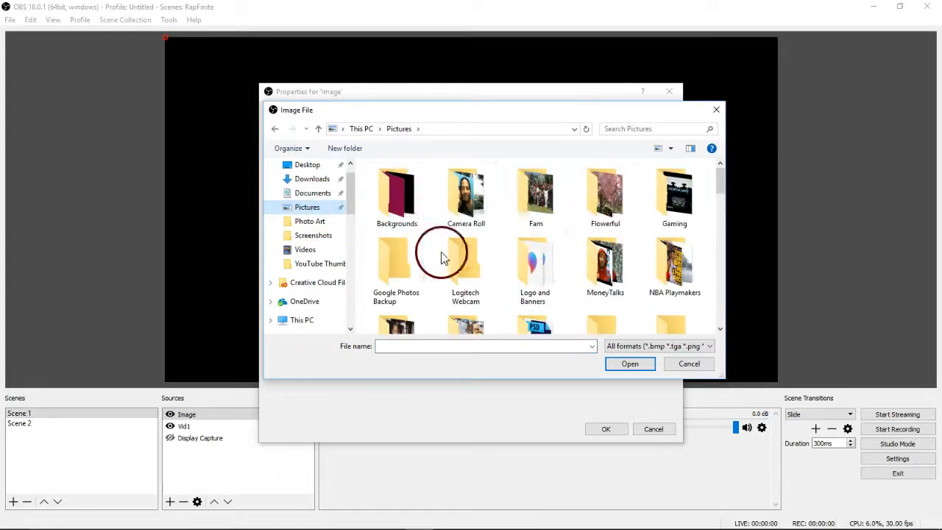
scroll(500, 264, "down", 1)
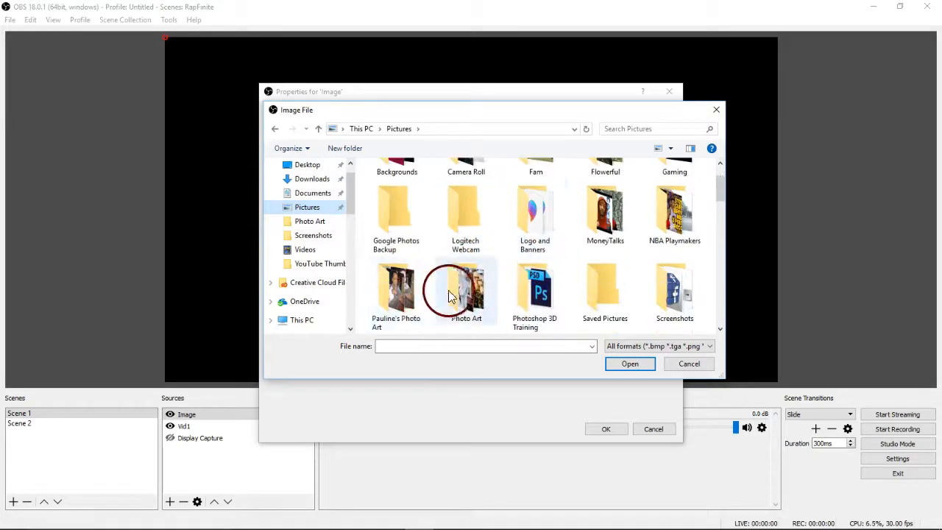
scroll(434, 257, "up", 1)
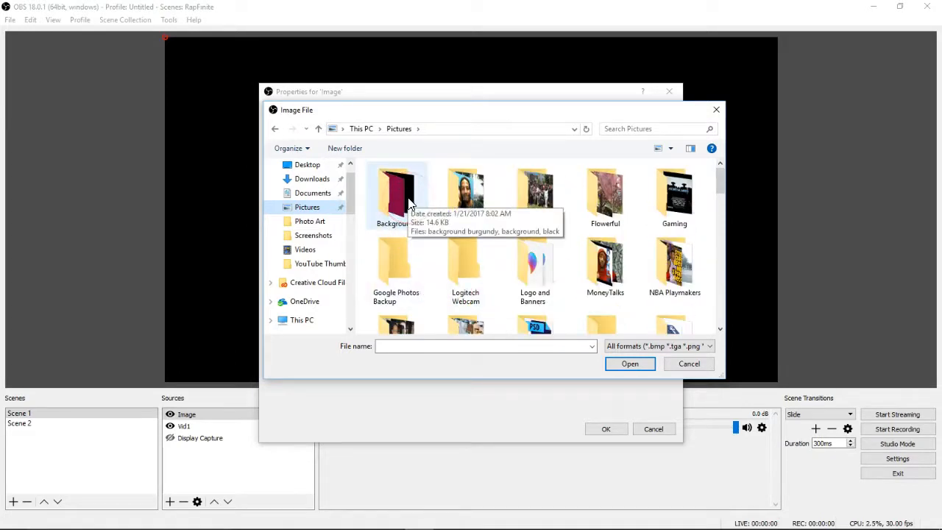
left_click(410, 203)
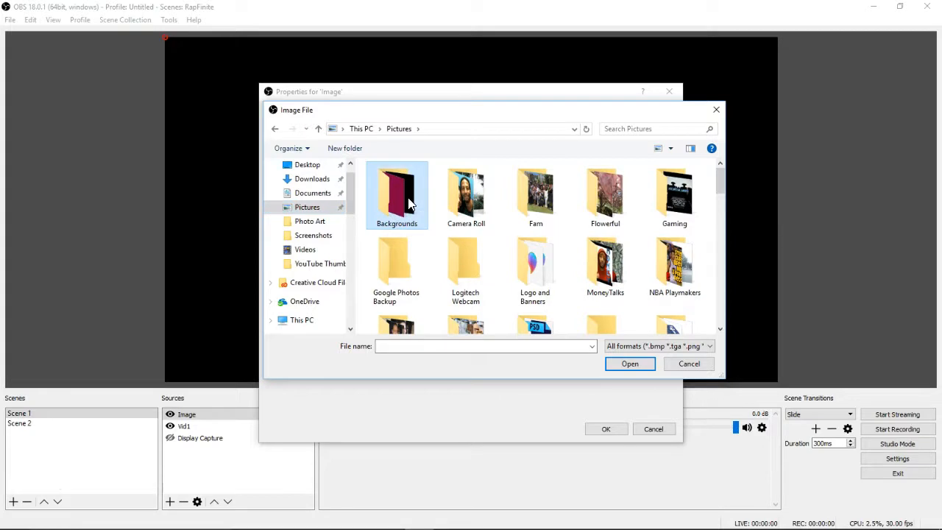
double_click(410, 204)
left_click(432, 209)
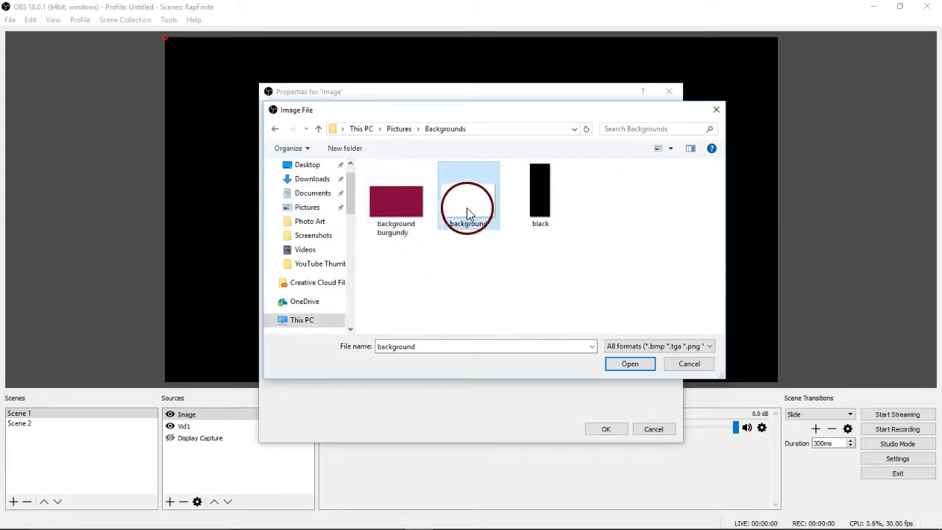
left_click(629, 364)
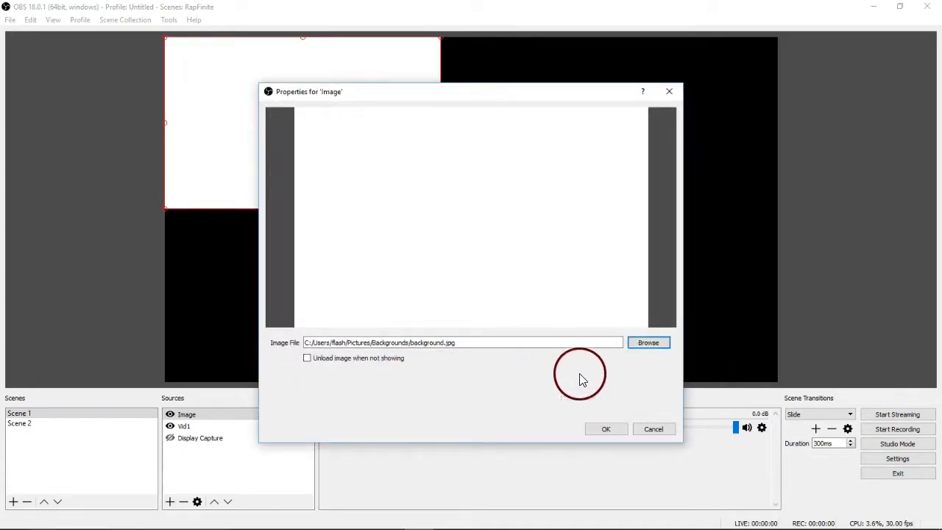
left_click(609, 430)
Try centering the white background image on the canvas and fitting it to the screen with the Transform commands
right_click(346, 145)
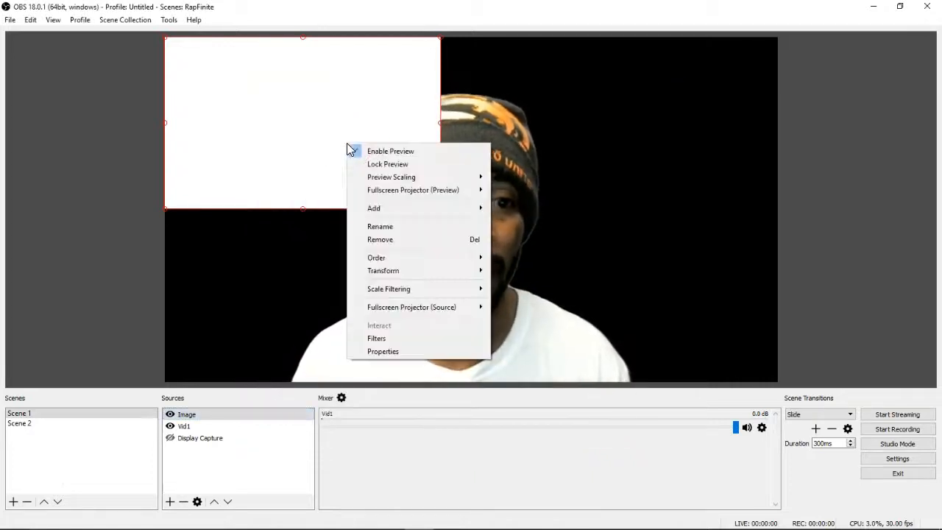
mouse_move(385, 307)
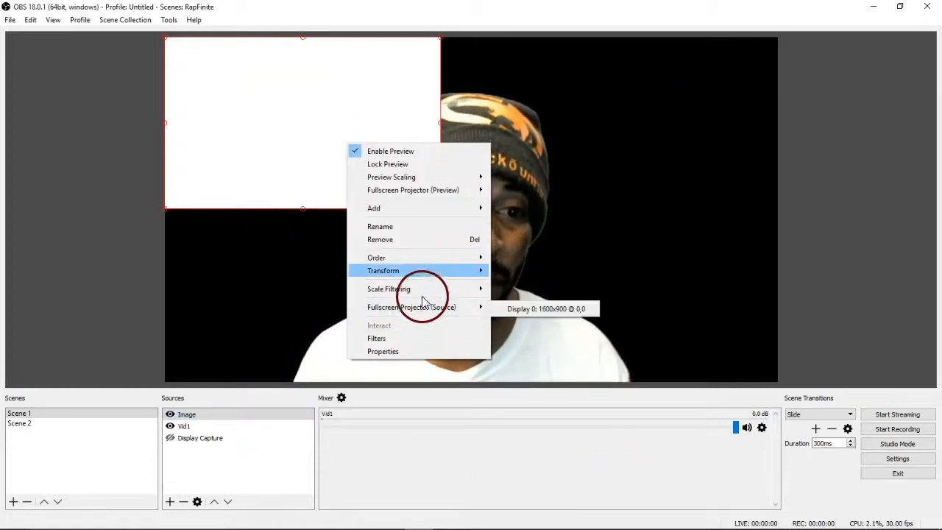
left_click(421, 271)
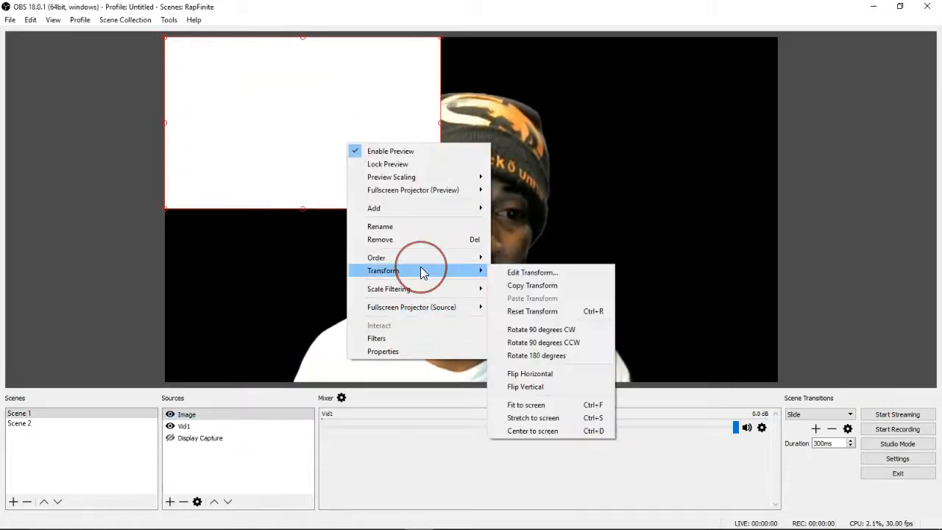
left_click(589, 434)
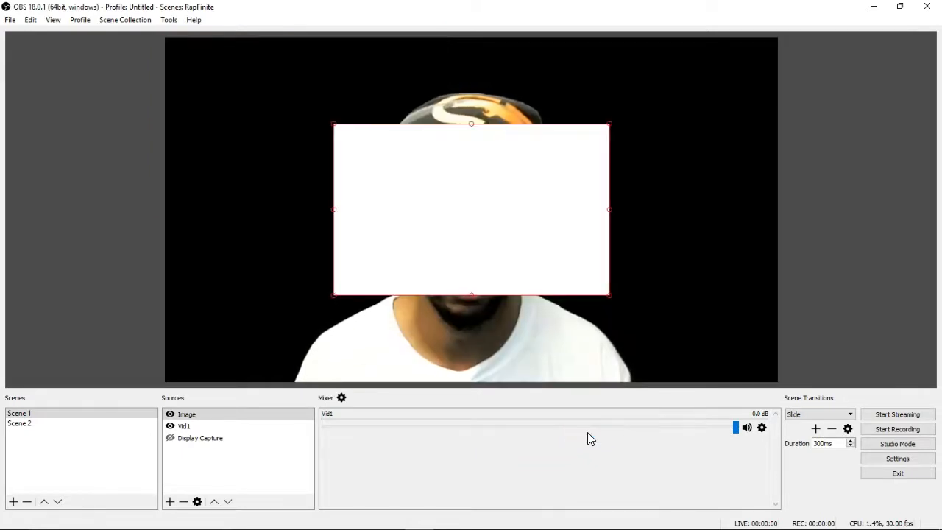
right_click(509, 217)
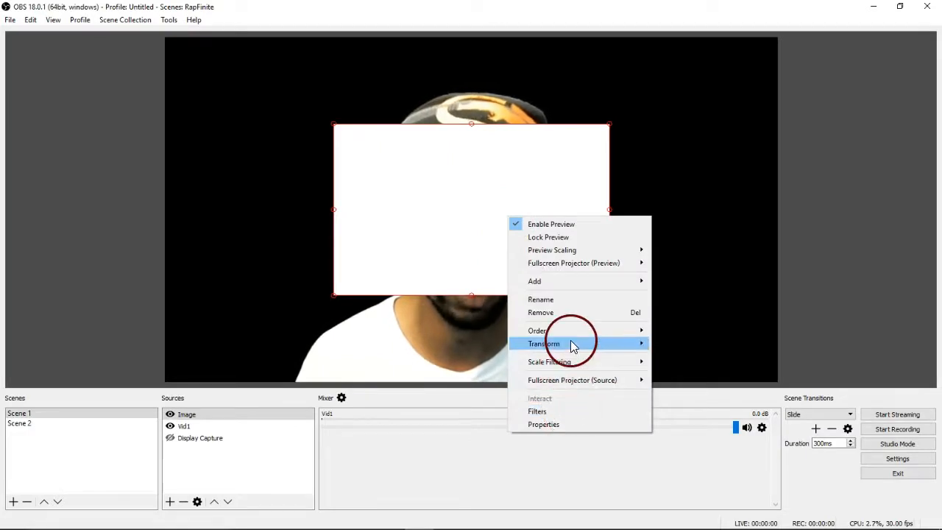
mouse_move(572, 344)
left_click(706, 478)
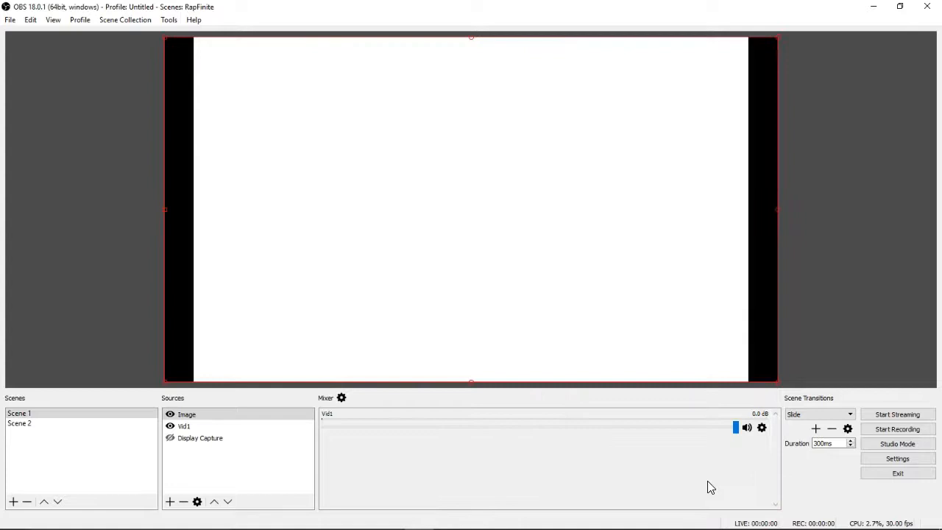
Stretch the white background image to the screen so it covers the whole canvas
right_click(575, 247)
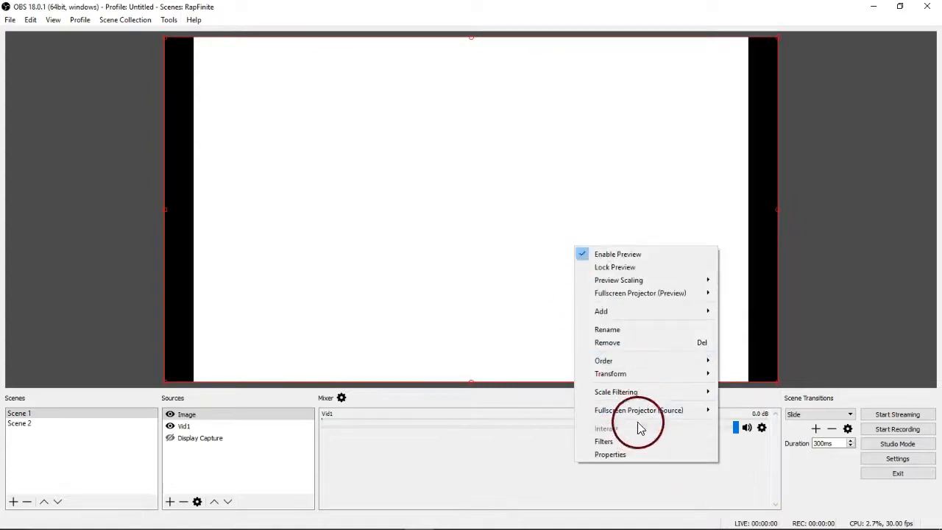
mouse_move(646, 374)
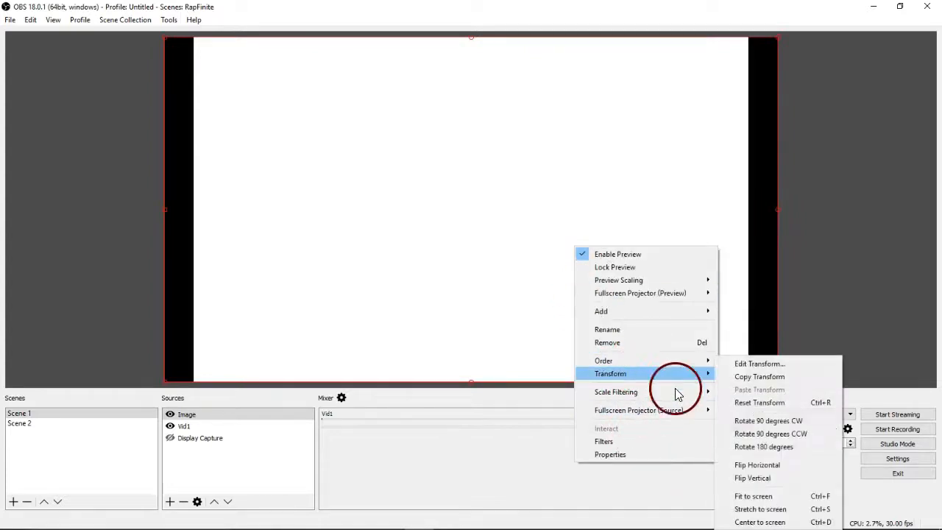
left_click(790, 508)
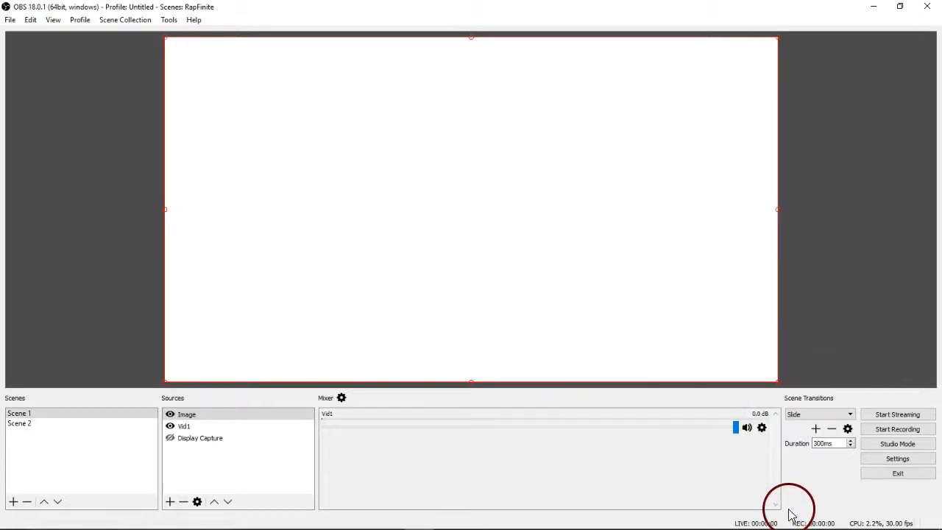
right_click(495, 232)
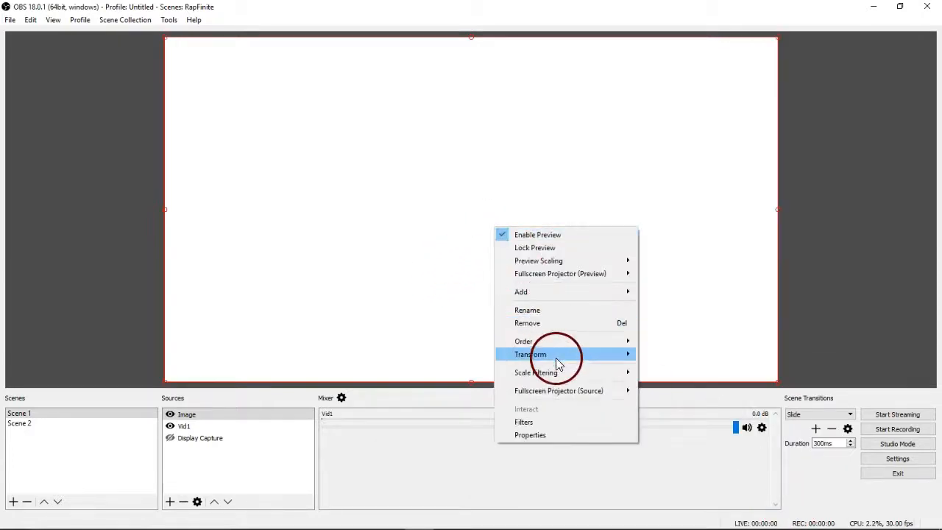
mouse_move(556, 357)
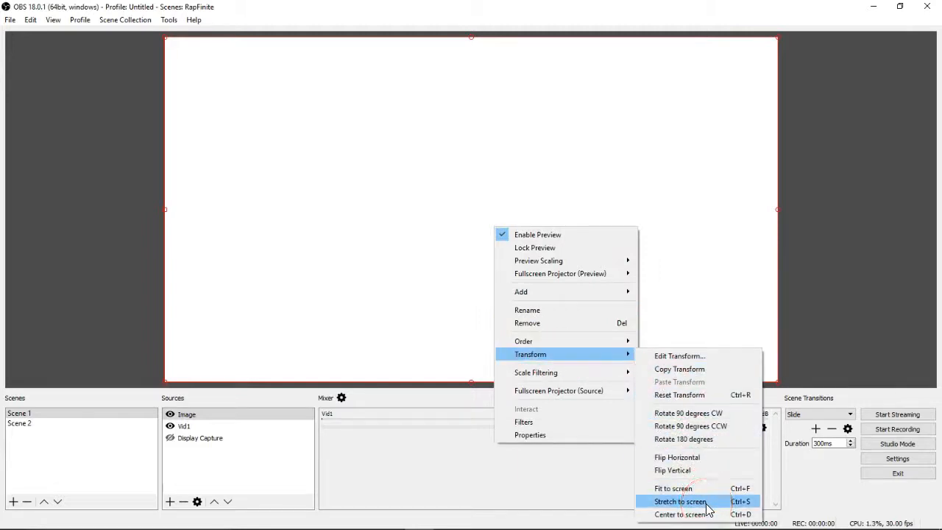
left_click(704, 242)
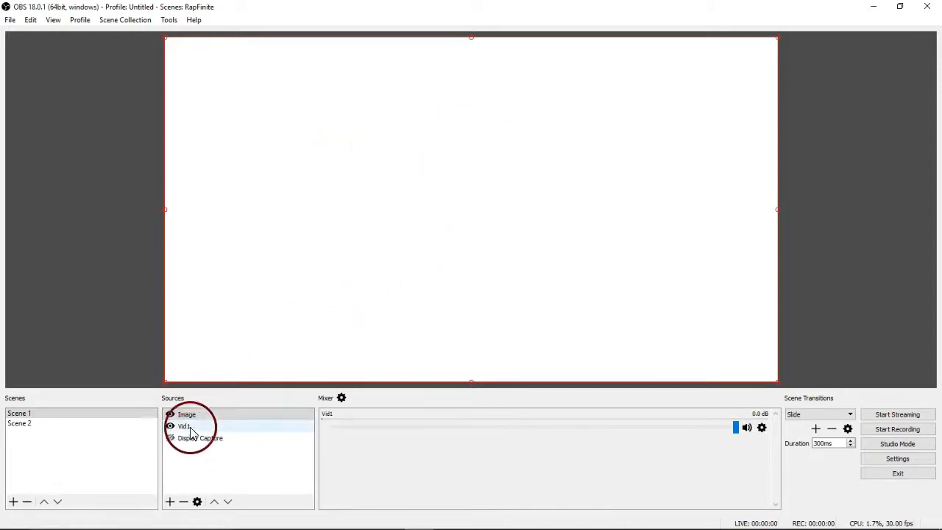
Move the Vid1 source above the Image source in the stacking order and select it
left_click_drag(189, 432, 197, 410)
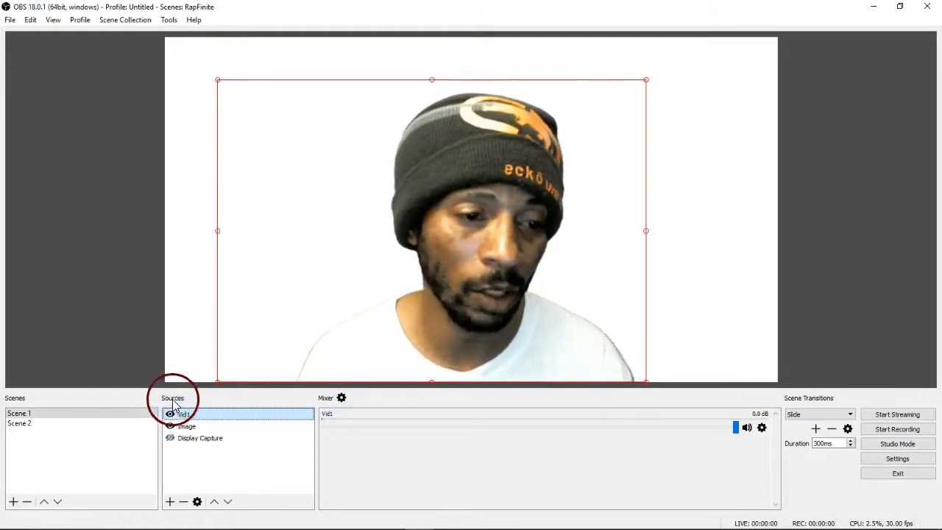
left_click(210, 412)
left_click(398, 213)
Shrink the Vid1 webcam picture, enlarge it again, and place it centrally along the canvas's lower edge
left_click_drag(398, 213, 442, 221)
left_click_drag(265, 88, 344, 158)
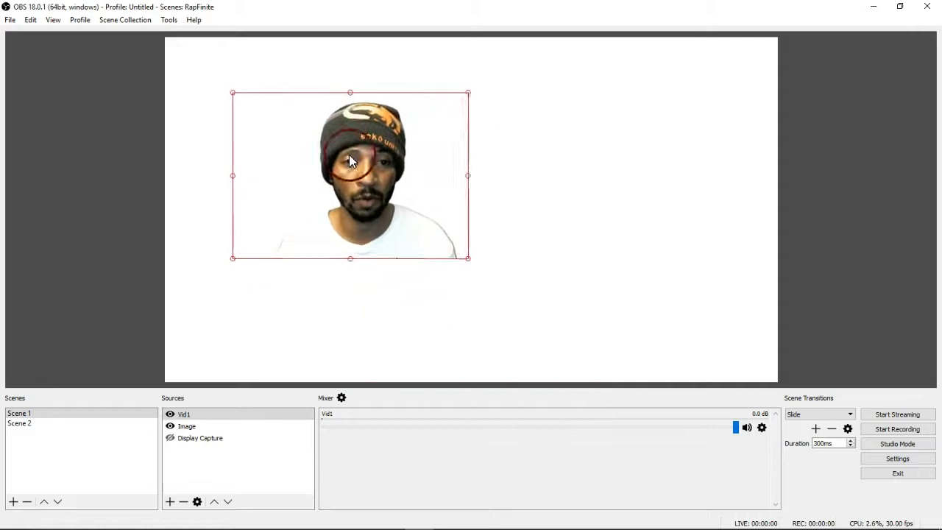
left_click_drag(467, 93, 738, 41)
left_click_drag(454, 159, 396, 279)
left_click_drag(677, 209, 538, 274)
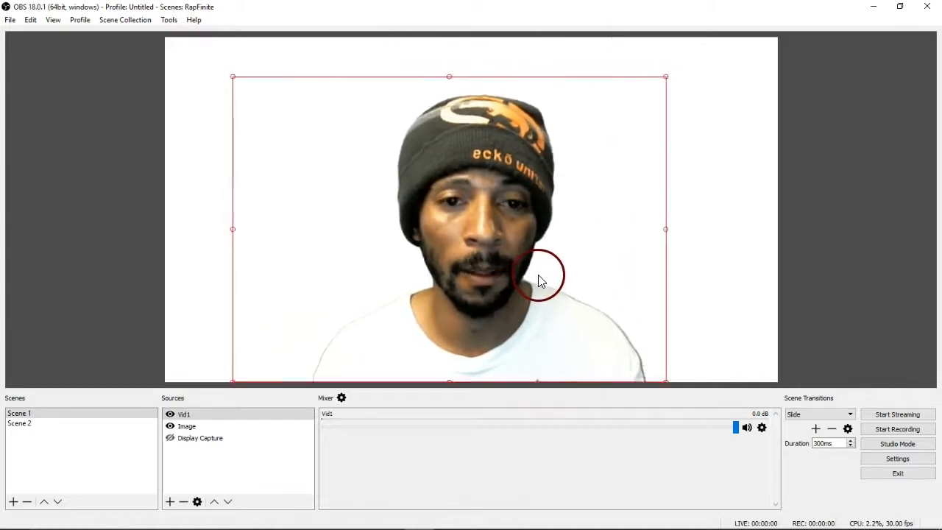
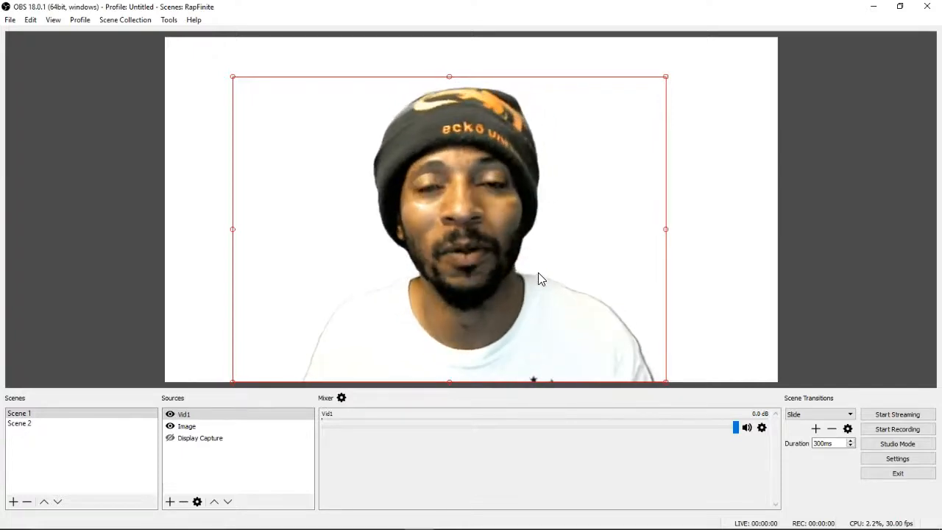
Select the background image and the Vid1 webcam alternately on the canvas to compare their outlines, and clear the selection
left_click(293, 270)
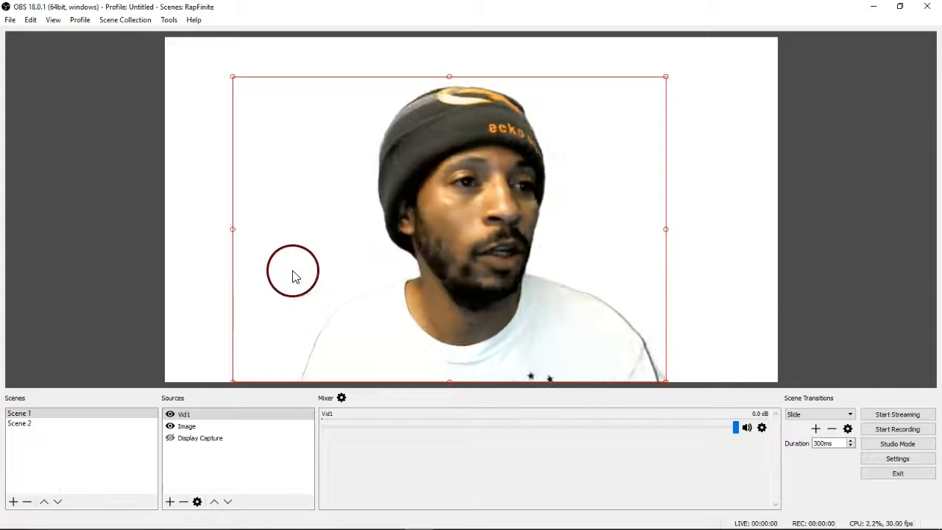
left_click(18, 26)
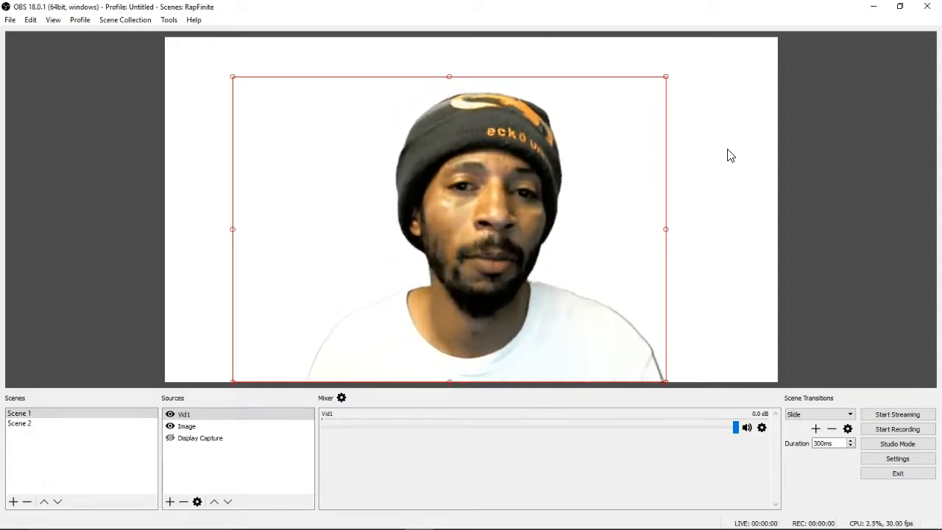
left_click(731, 118)
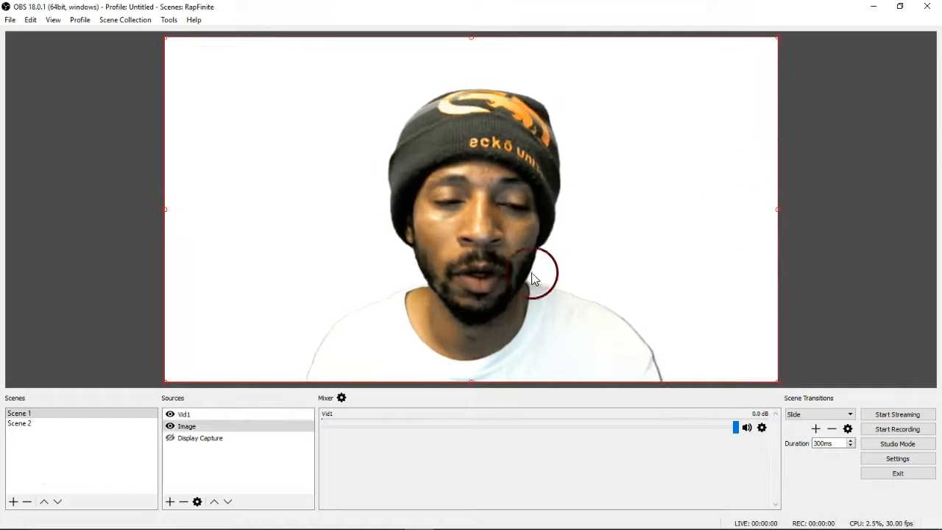
left_click(526, 170)
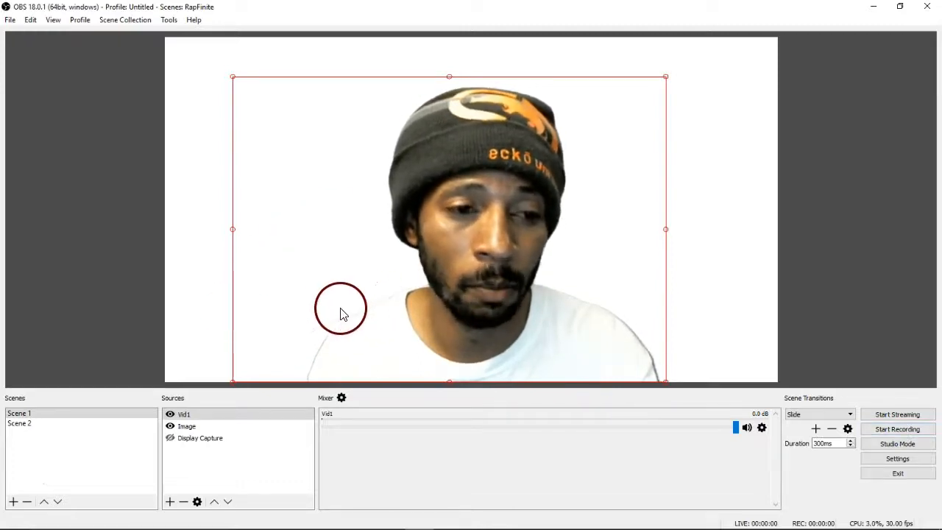
left_click(730, 116)
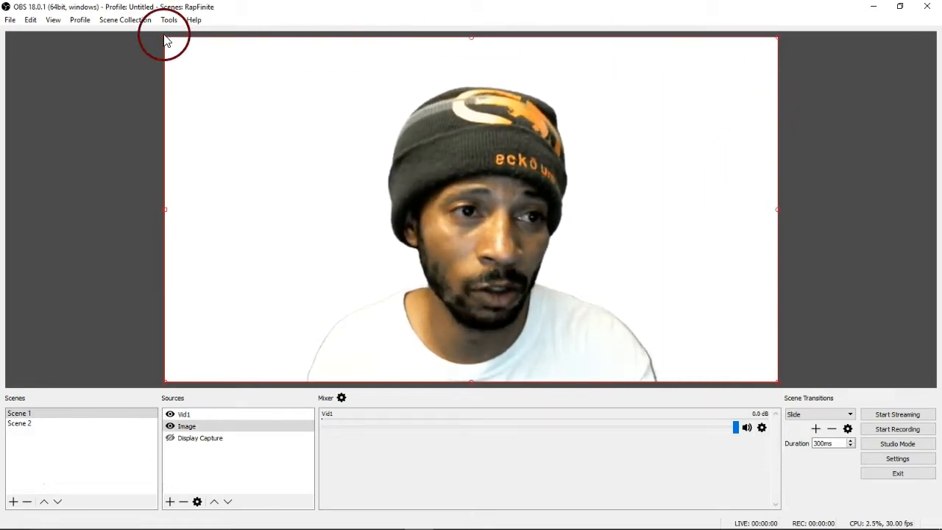
left_click(830, 142)
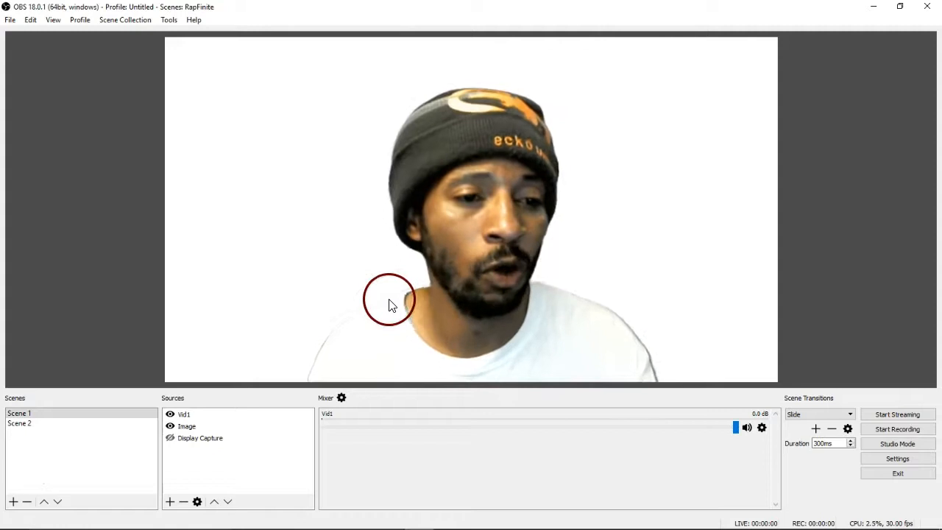
Nudge the Vid1 webcam picture slightly to the right on the canvas and deselect it
left_click(475, 228)
mouse_move(526, 239)
left_mouse_down()
mouse_move(412, 237)
mouse_move(658, 234)
mouse_move(430, 234)
mouse_move(528, 217)
mouse_move(533, 234)
left_mouse_up()
left_click(857, 140)
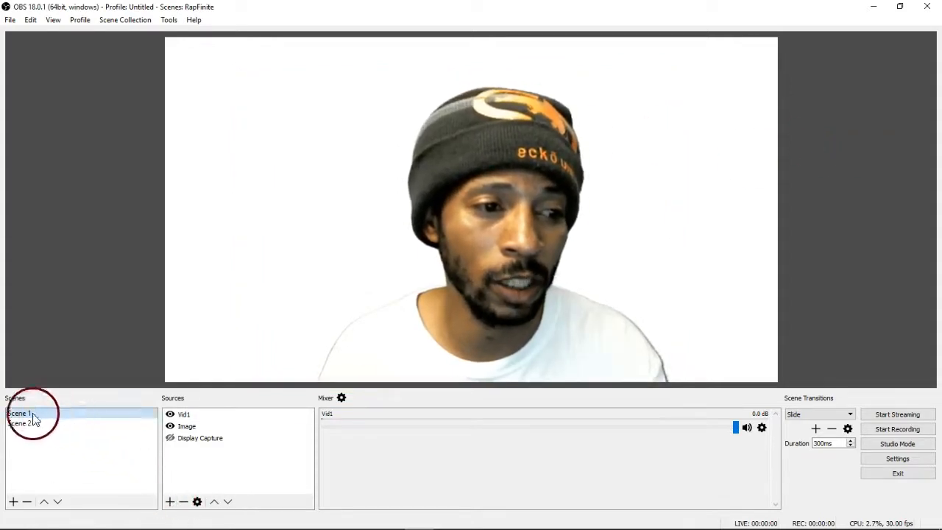
Add a new scene named Scene 3
left_click(12, 503)
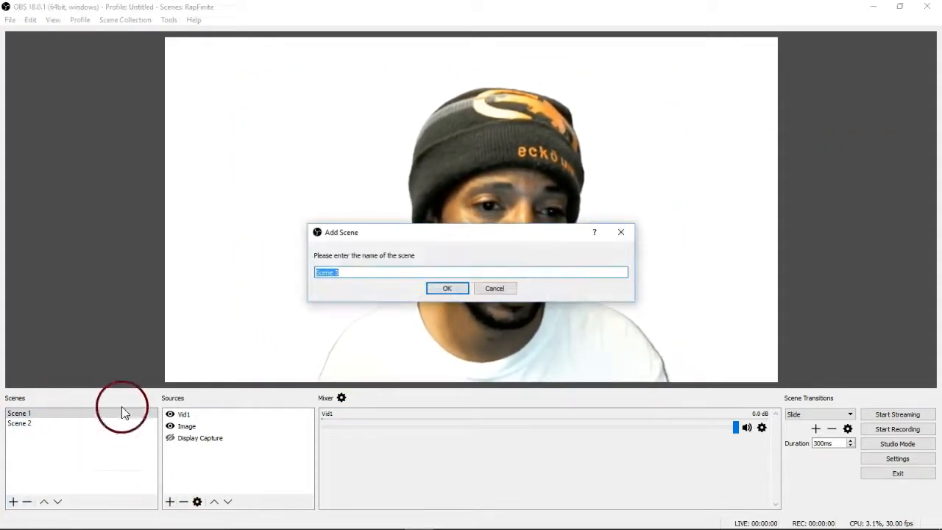
left_click(446, 288)
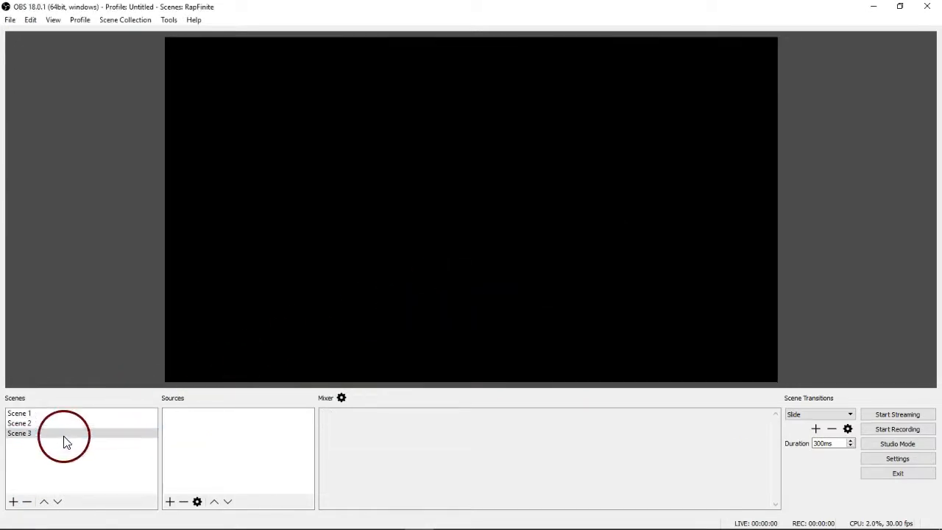
Add the existing Vid1 video capture device to Scene 3 as a source
left_click(169, 503)
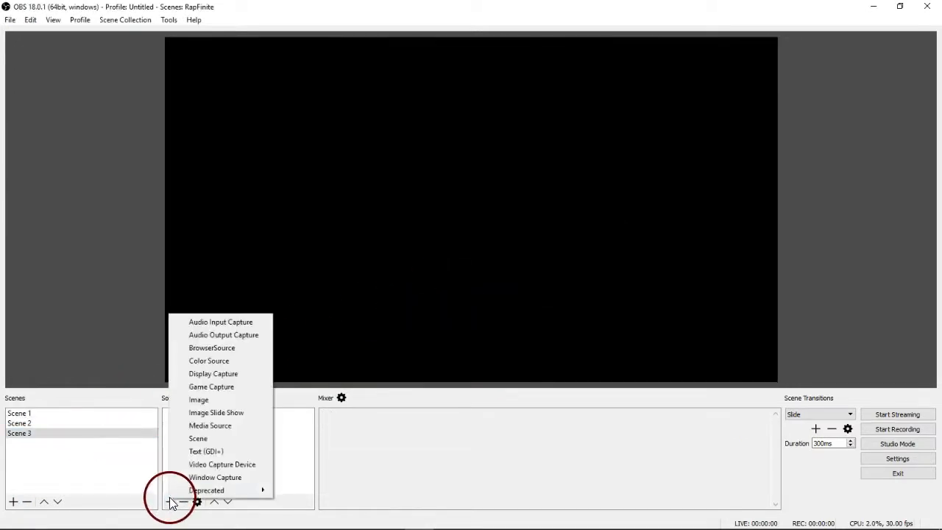
left_click(243, 466)
left_click(378, 220)
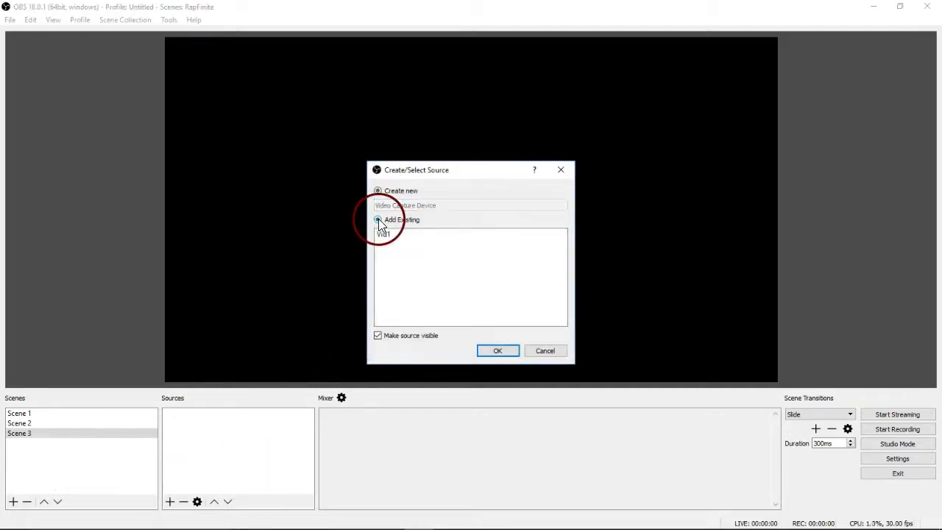
left_click(497, 352)
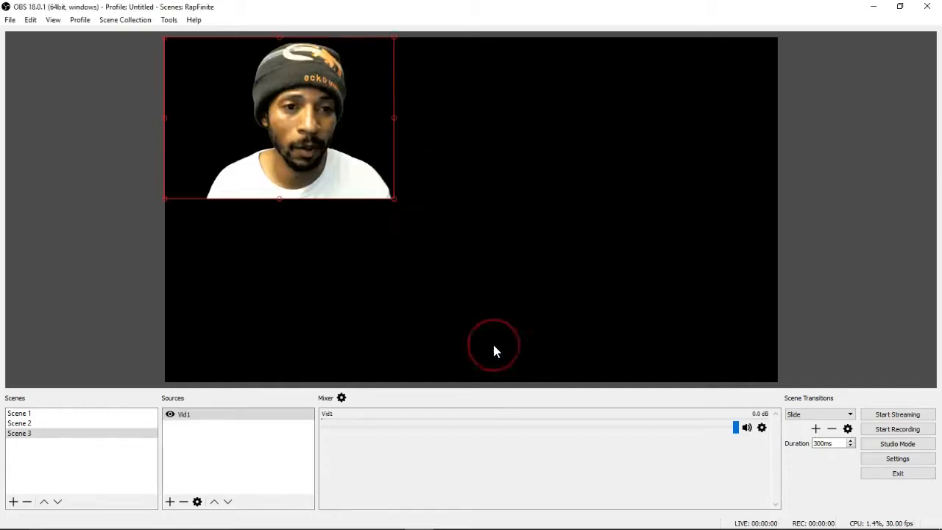
Enlarge the Vid1 webcam picture to almost the canvas height and place it along the lower edge, left of centre
left_click_drag(368, 178, 449, 323)
left_click_drag(413, 281, 357, 337)
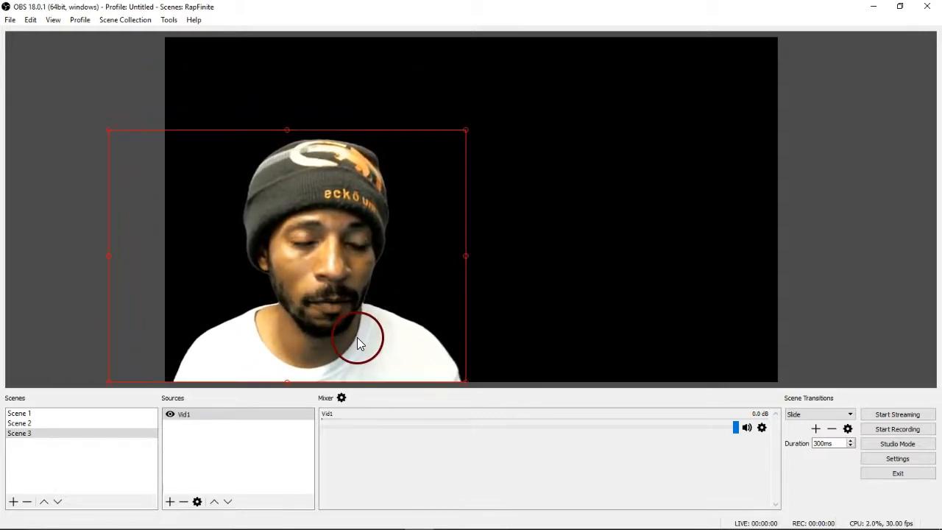
left_click_drag(464, 132, 573, 100)
left_click_drag(501, 142, 495, 143)
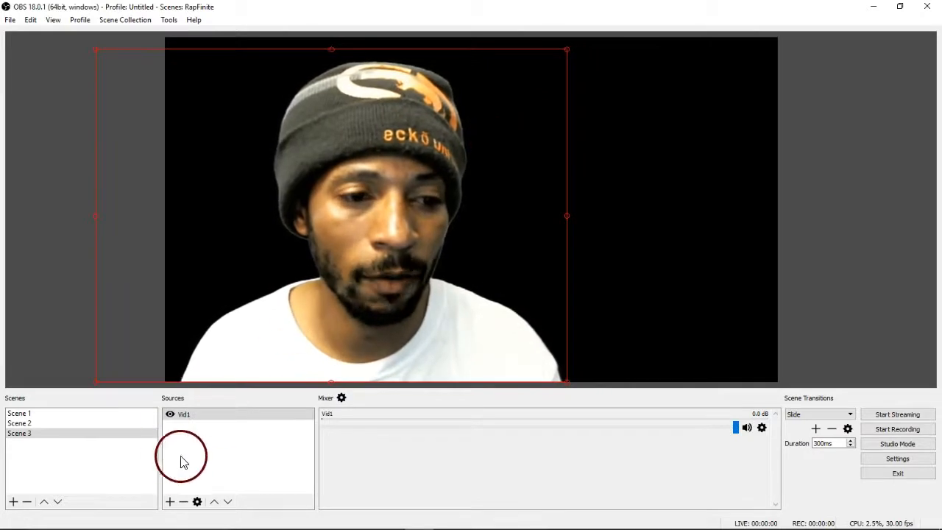
Add the existing image source named Image to Scene 3
left_click(170, 501)
left_click(195, 400)
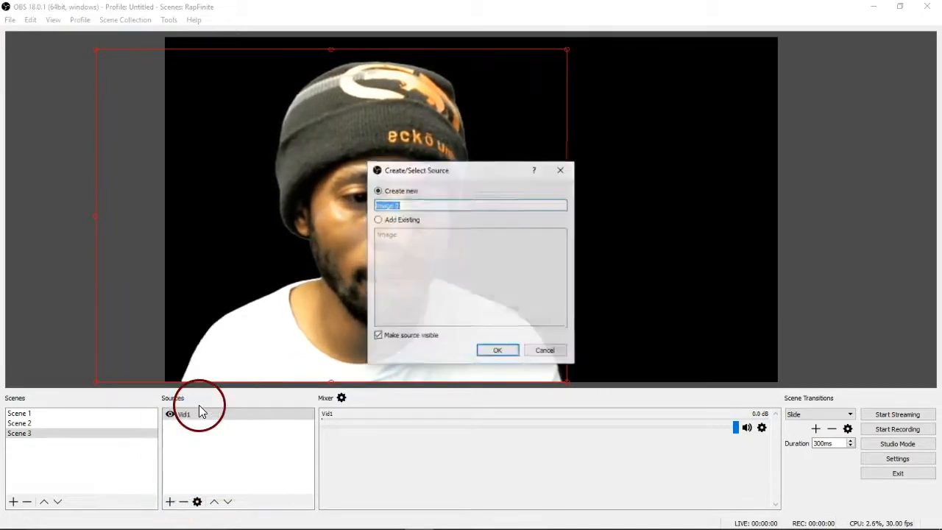
left_click(378, 220)
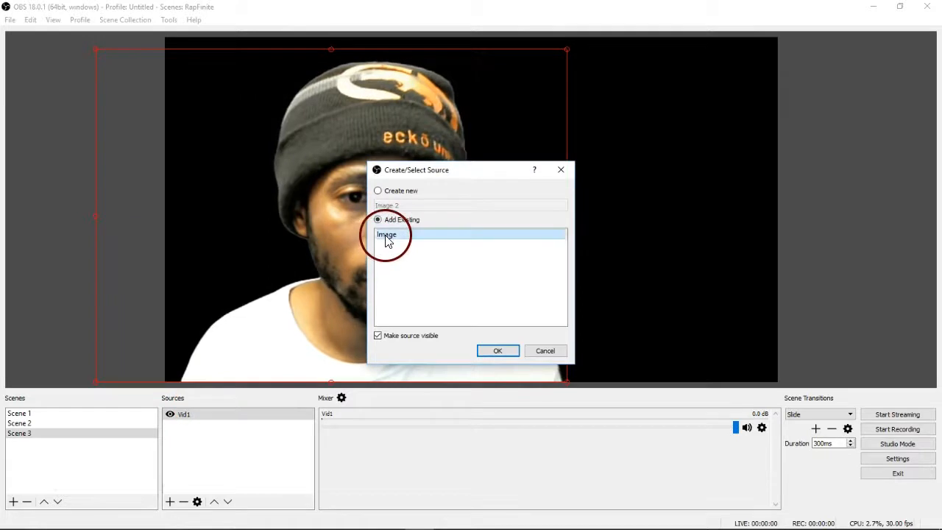
left_click(497, 350)
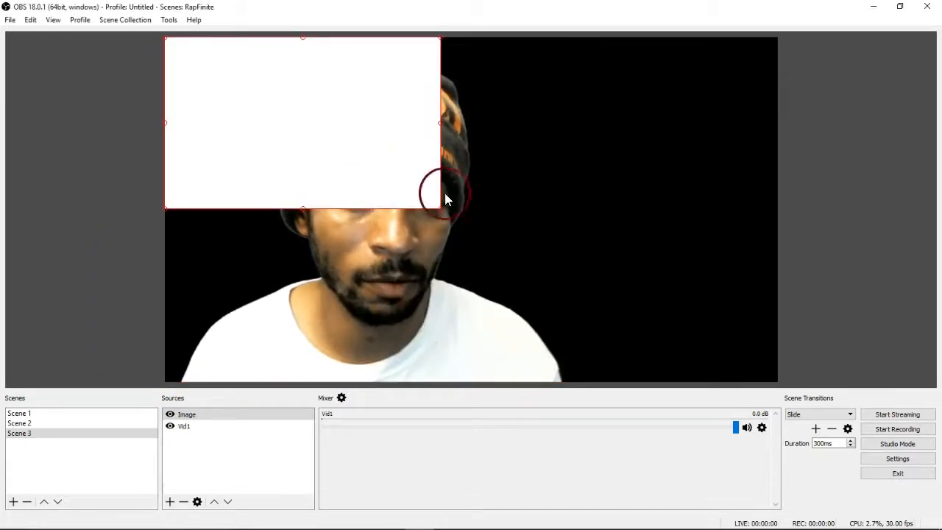
Try scaling the white background image with the Fit to screen transform
right_click(369, 158)
mouse_move(445, 288)
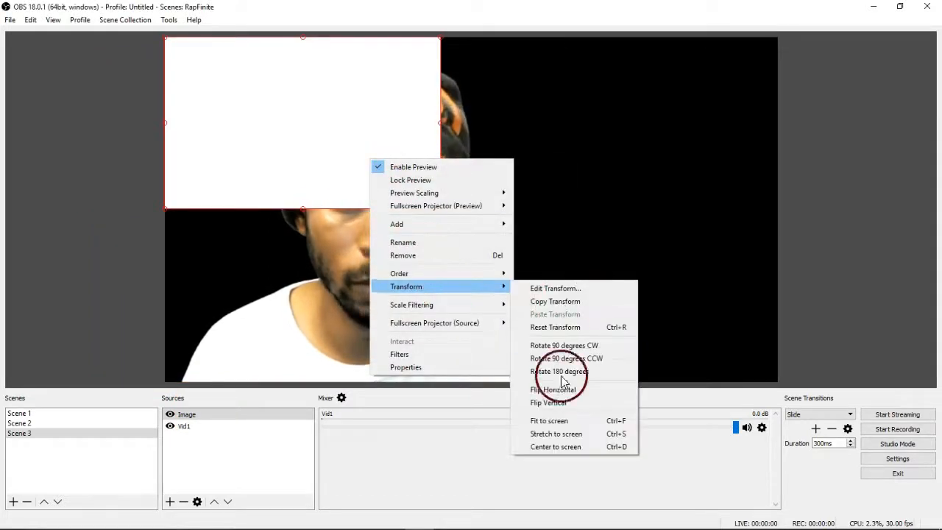
left_click(582, 421)
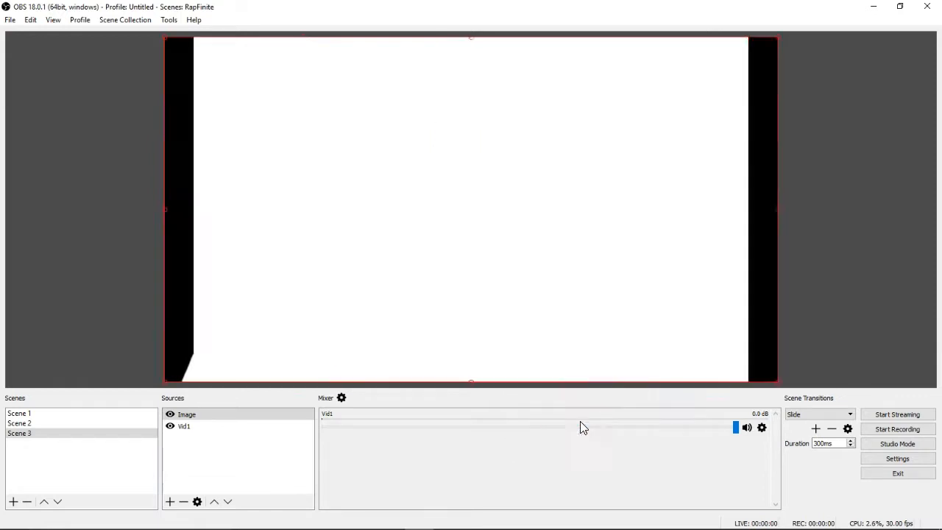
right_click(490, 192)
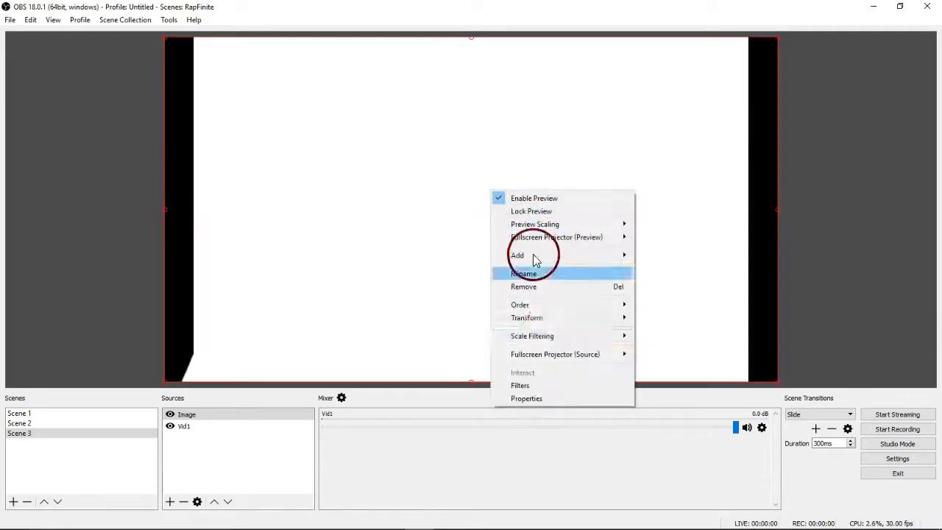
left_click(563, 384)
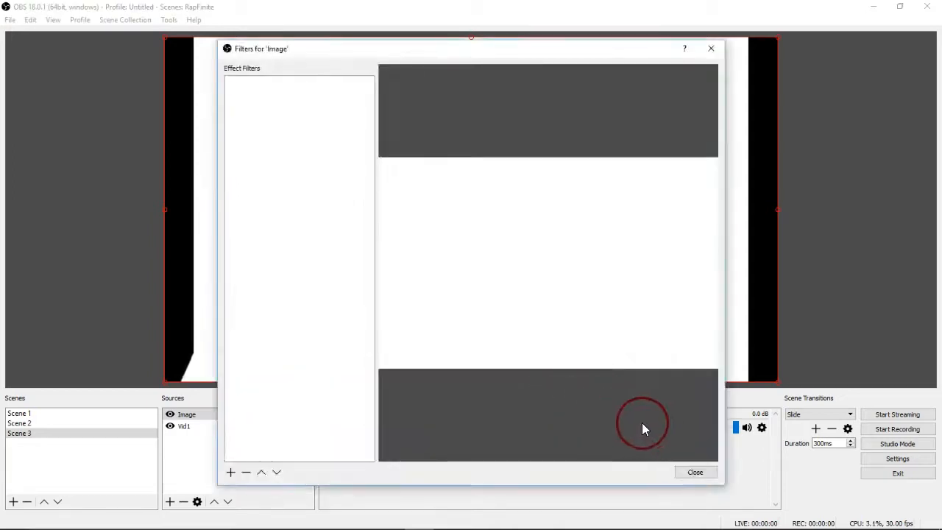
left_click(704, 473)
Center the background image on the screen and stretch it to fill the whole canvas
right_click(557, 288)
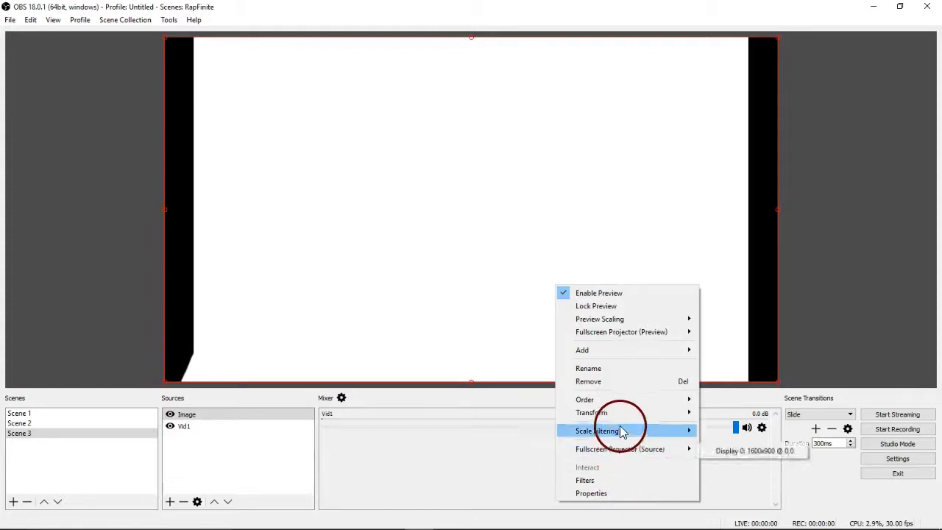
mouse_move(618, 414)
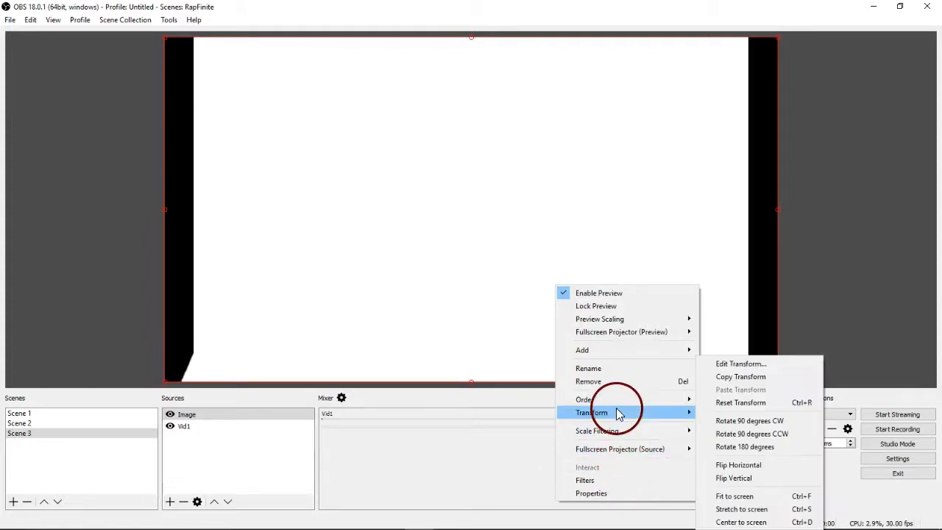
left_click(768, 522)
right_click(556, 288)
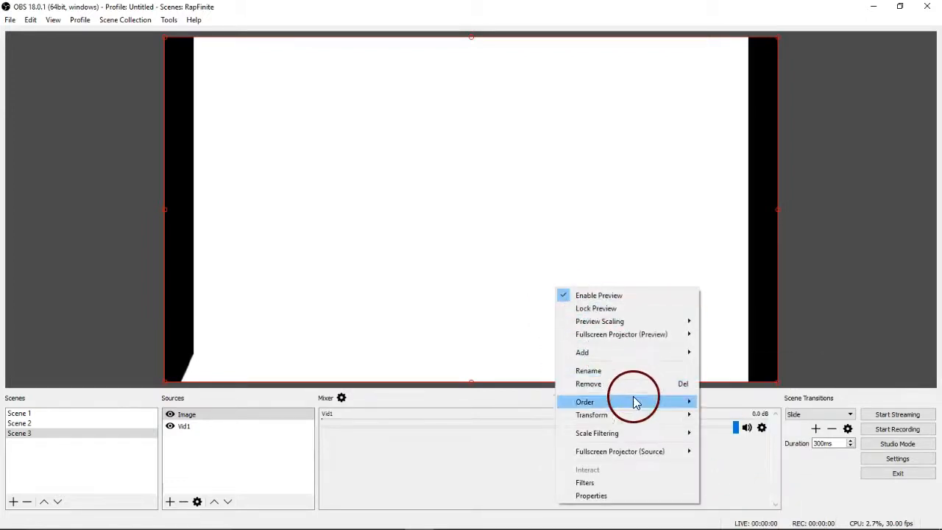
mouse_move(637, 410)
left_click(750, 509)
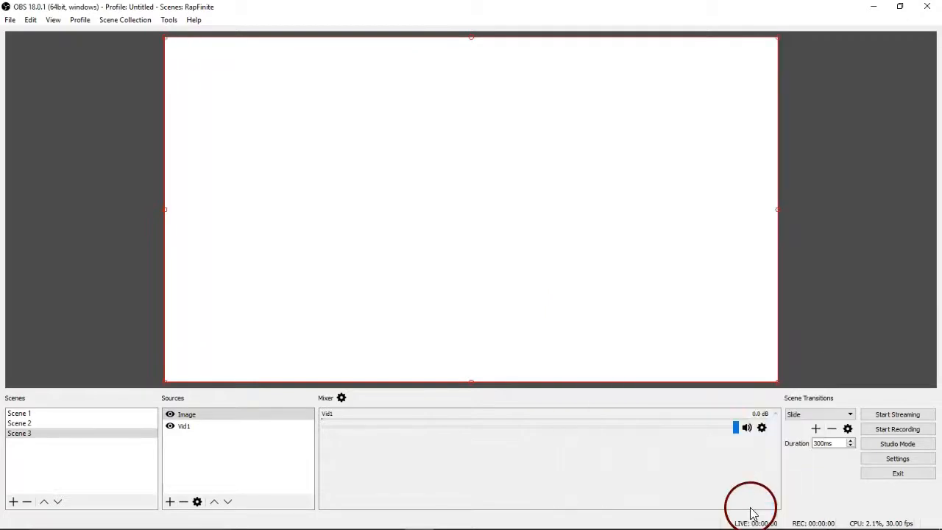
Move the background image to the bottom of the source order, behind the Vid1 webcam
right_click(355, 260)
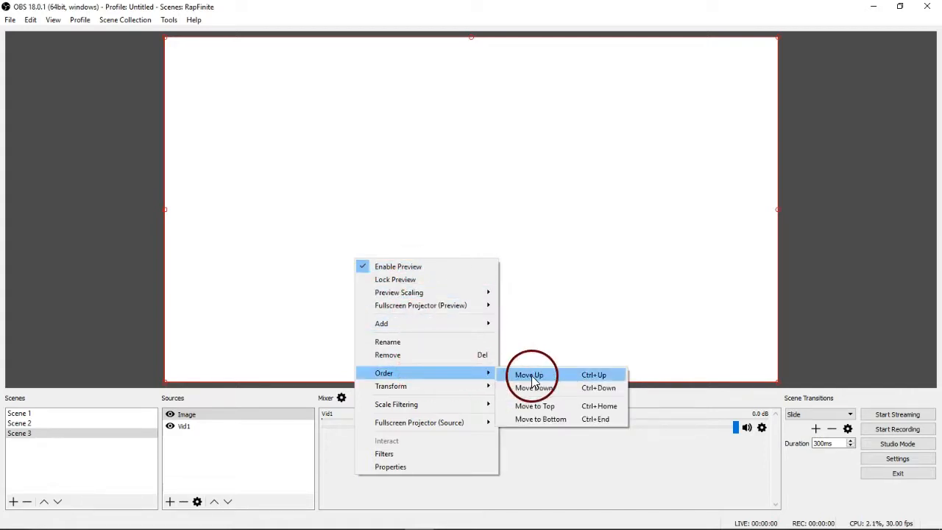
left_click(543, 418)
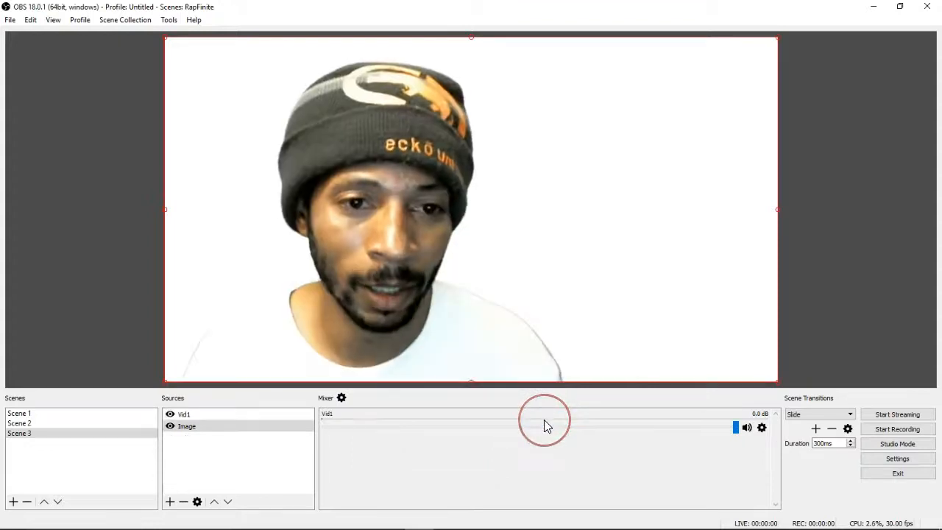
right_click(477, 186)
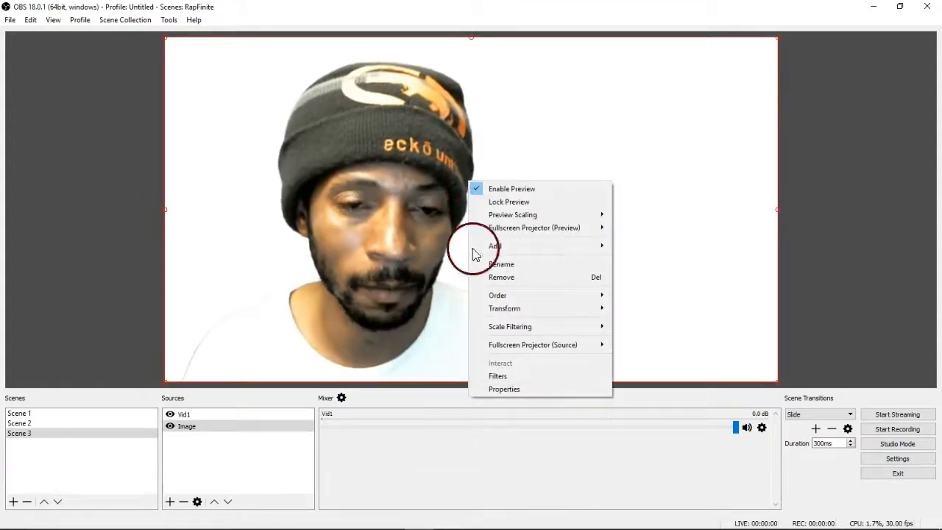
Select the Vid1 webcam on the canvas, followed by the background image, to compare their outlines
left_click(353, 212)
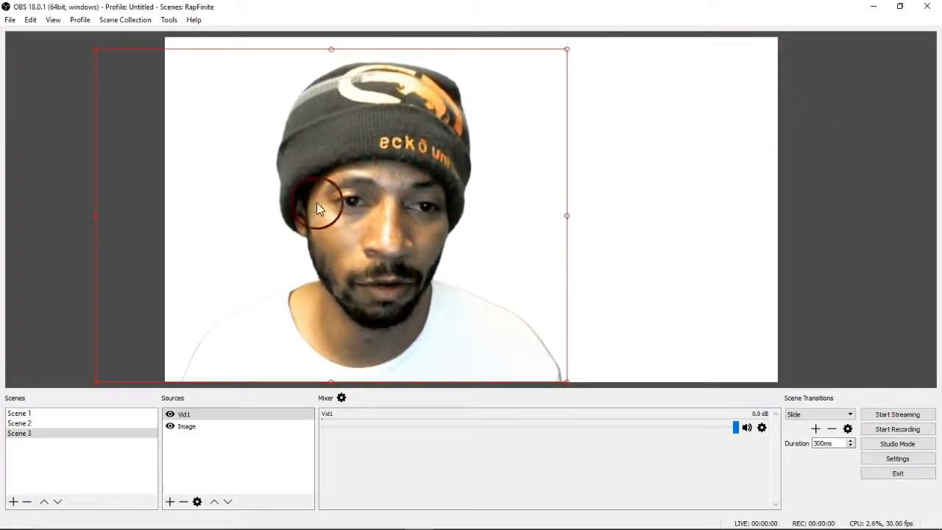
left_click(736, 143)
left_click(688, 239)
left_click(677, 179)
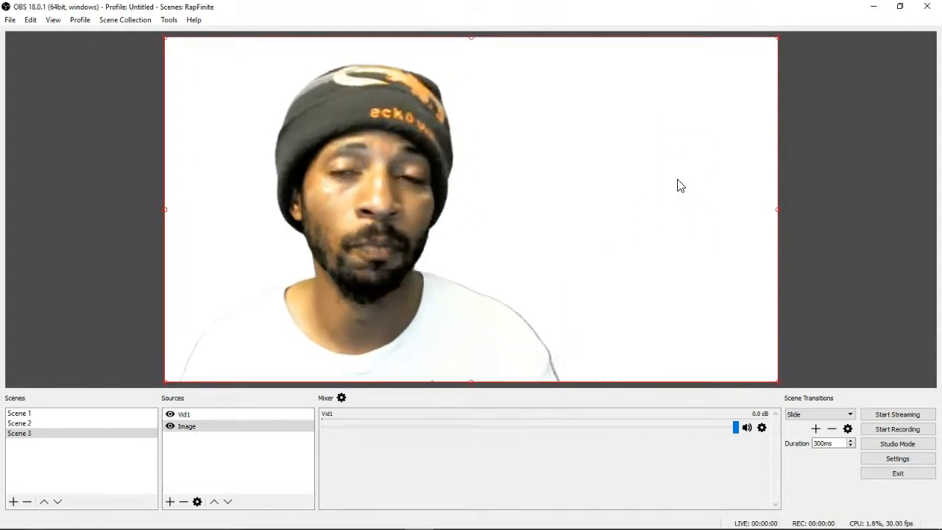
left_click(653, 189)
Switch repeatedly among Scene 1, Scene 2 and Scene 3 to preview the Slide transition, ending on Scene 3
left_click(91, 438)
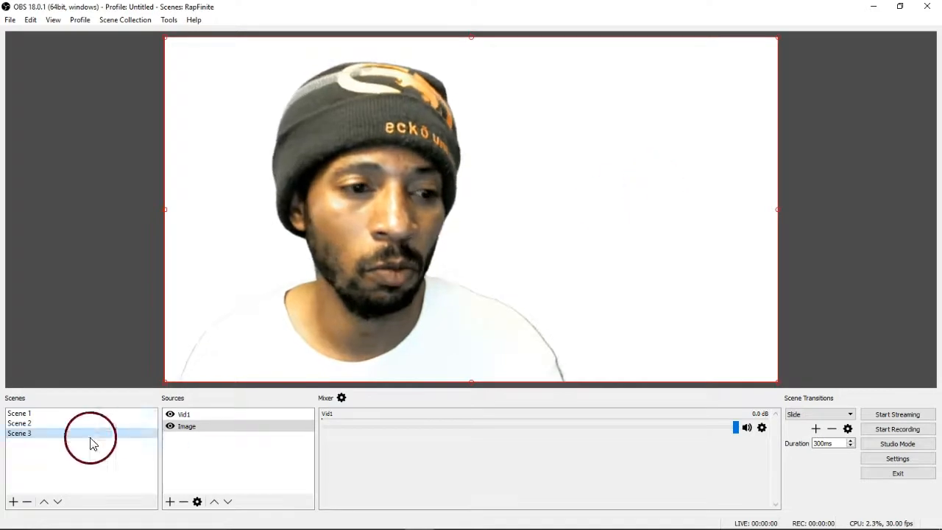
left_click(46, 414)
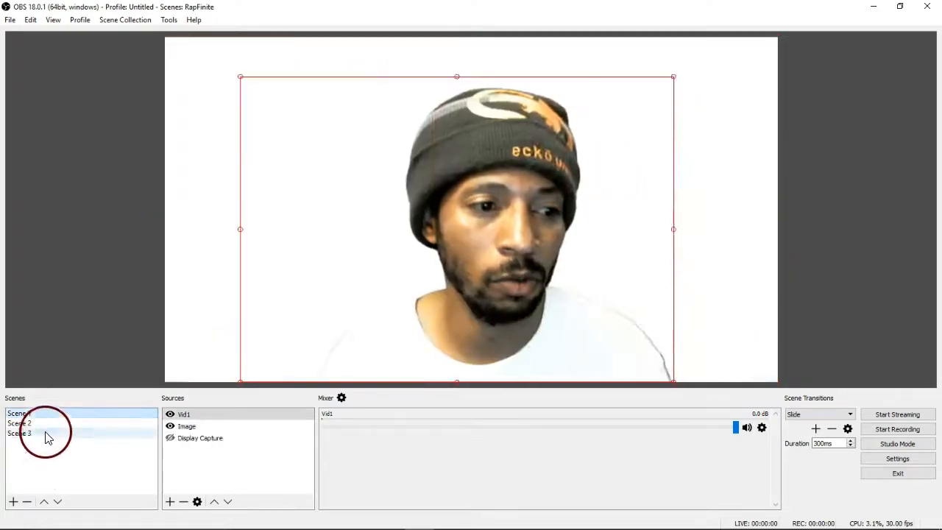
left_click(49, 424)
left_click(49, 414)
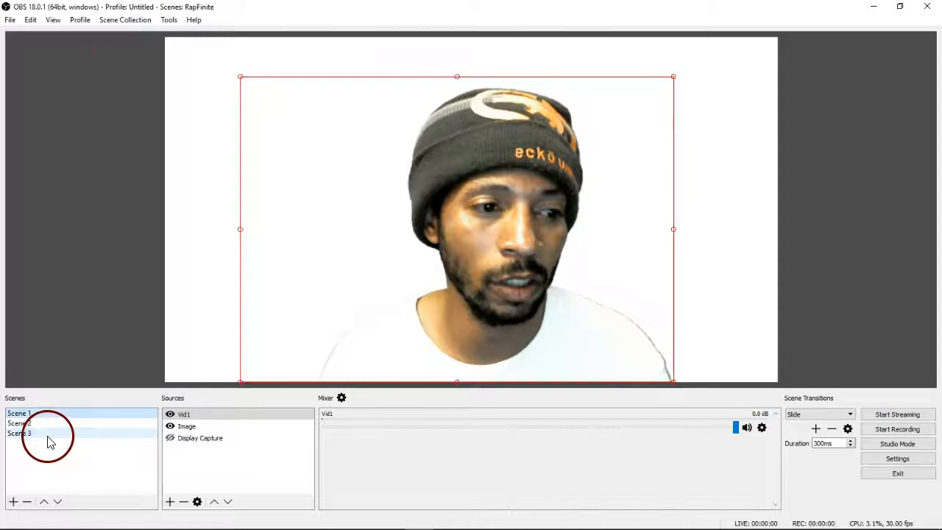
left_click(48, 433)
left_click(53, 424)
left_click(53, 415)
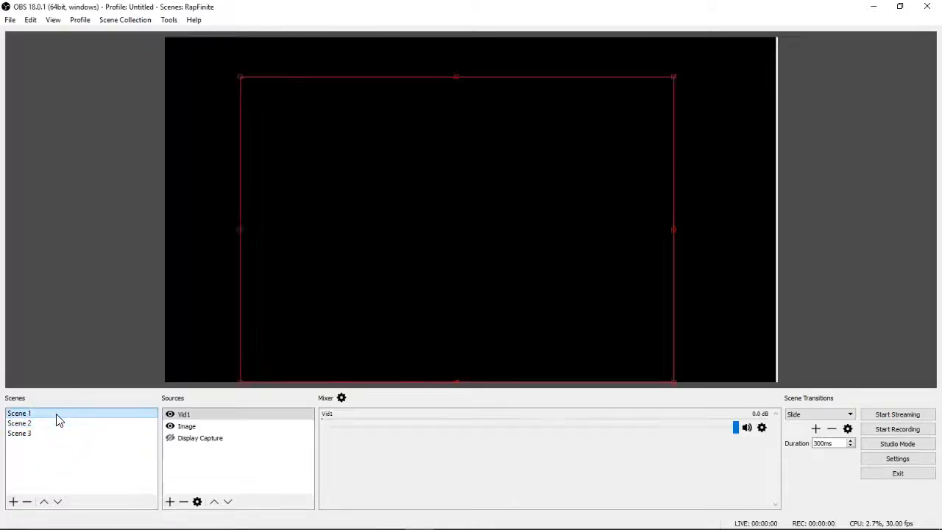
left_click(56, 434)
left_click(58, 413)
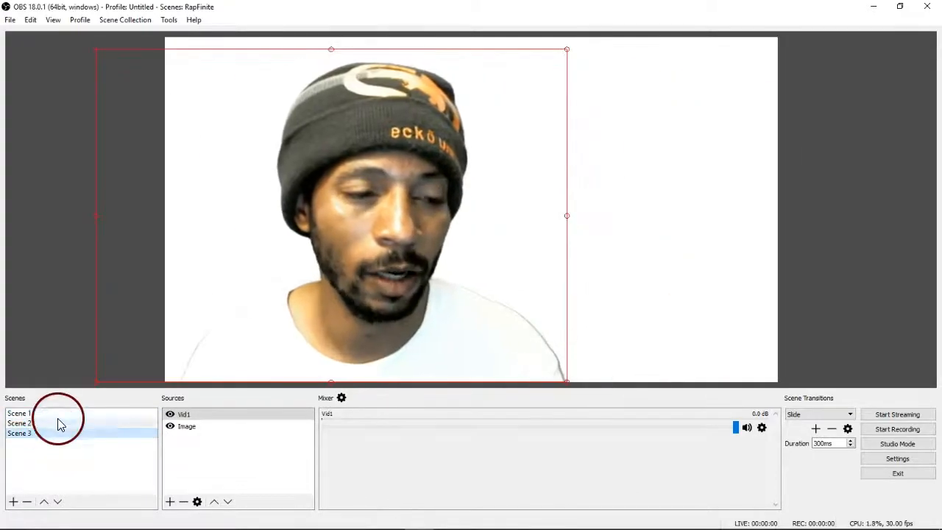
left_click_drag(477, 279, 569, 276)
left_click(58, 434)
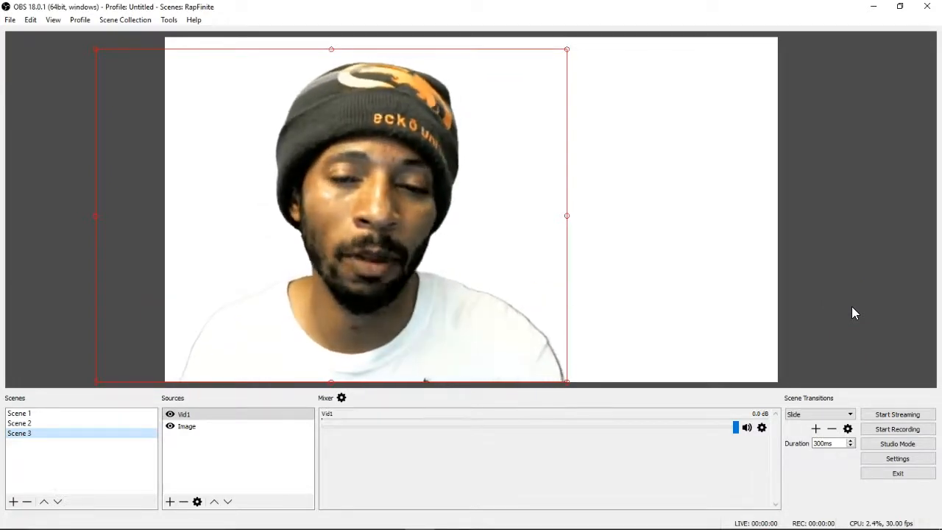
Turn on Studio Mode and examine the editable preview beside the live program view
left_click(896, 428)
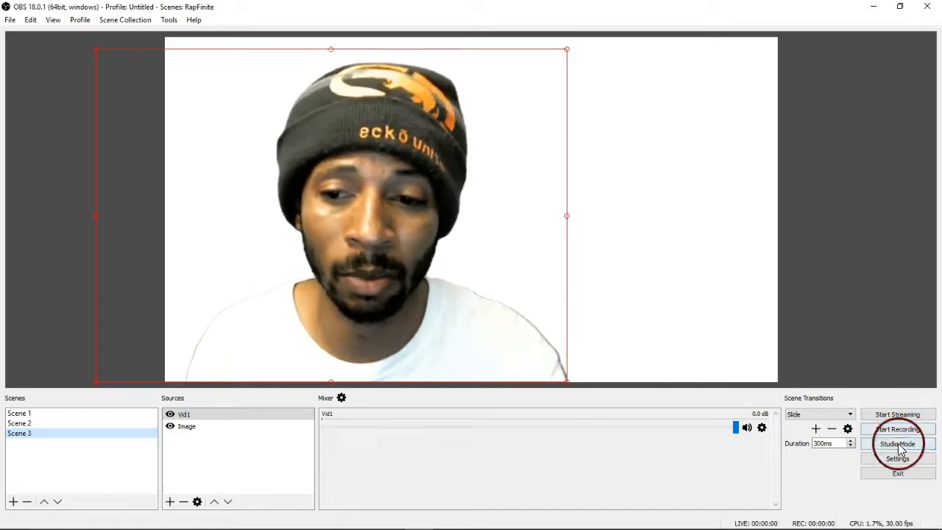
left_click(898, 446)
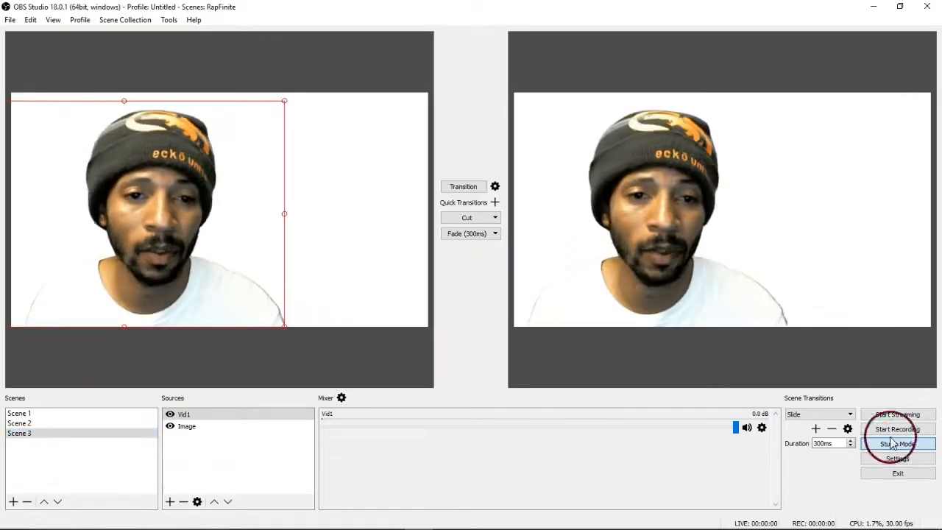
left_click(344, 206)
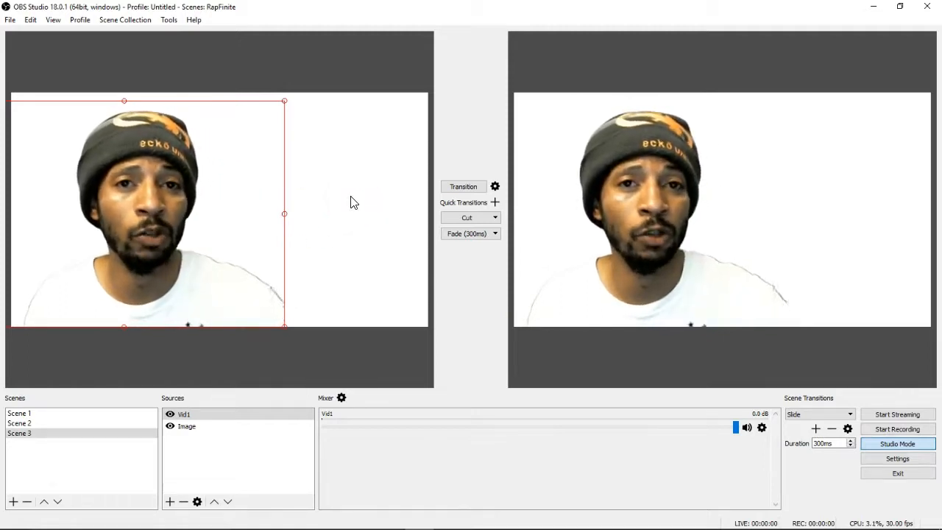
left_click(723, 176)
left_click(686, 153)
left_click(662, 242)
left_click(701, 212)
left_click(737, 198)
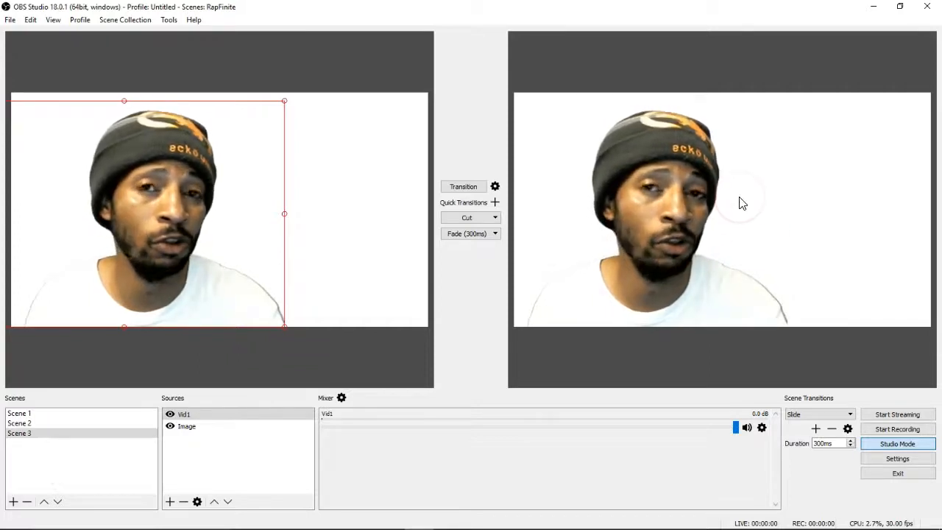
Transition Scene 3 from the preview to the program view and select the background image in the preview
left_click(511, 187)
left_click(464, 188)
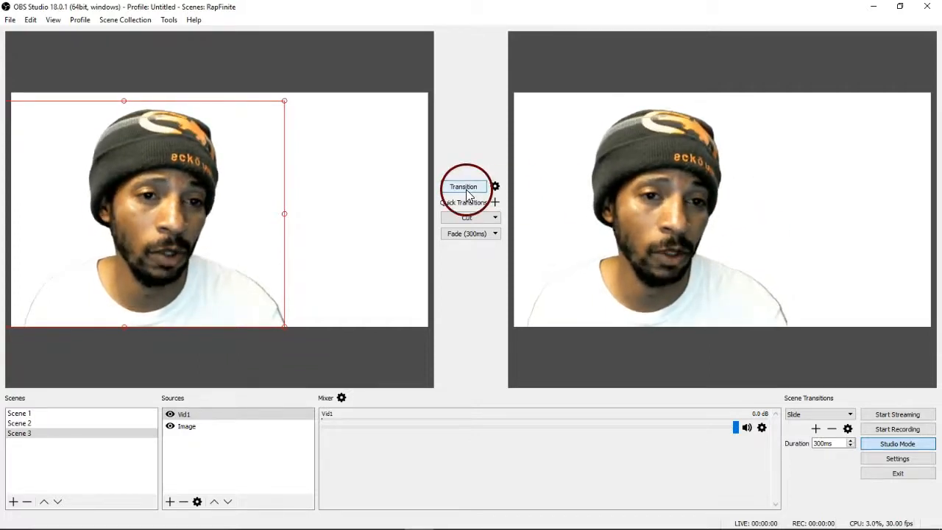
left_click(361, 161)
left_click(362, 162)
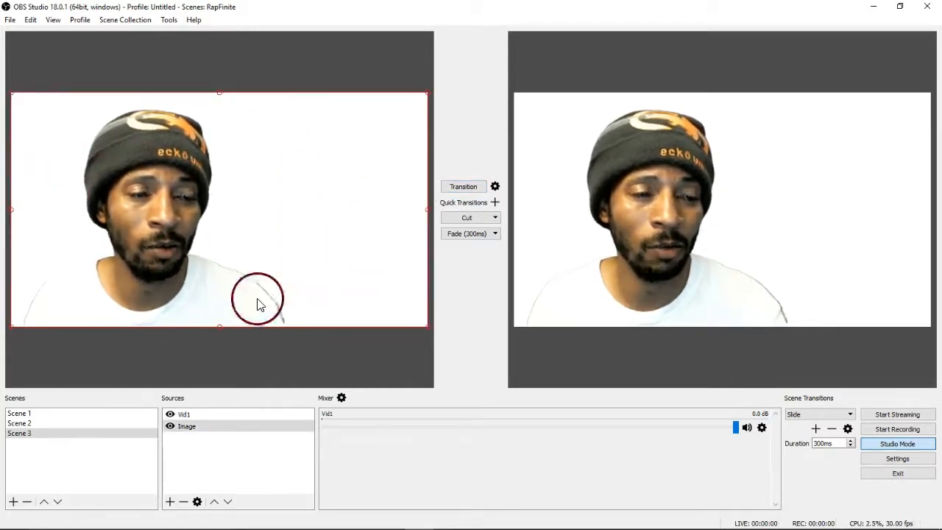
Turn off Studio Mode and select the background image on the single canvas
left_click(897, 443)
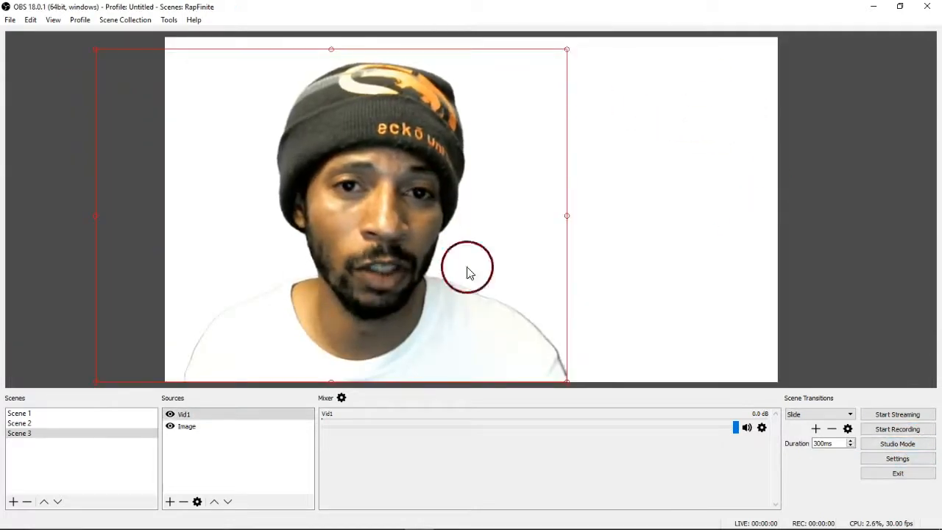
left_click(706, 134)
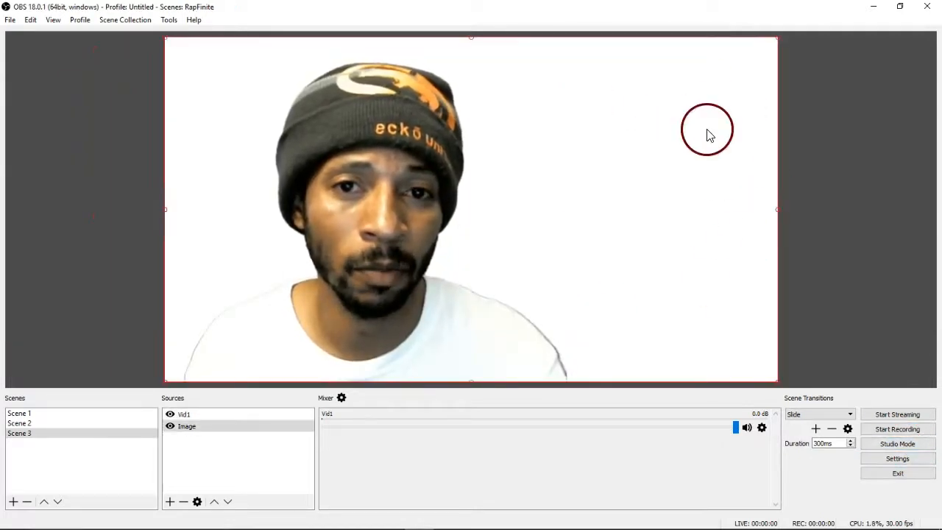
Toggle Studio Mode to compare the preview and program pair with the single canvas, ending with Studio Mode on
left_click(899, 444)
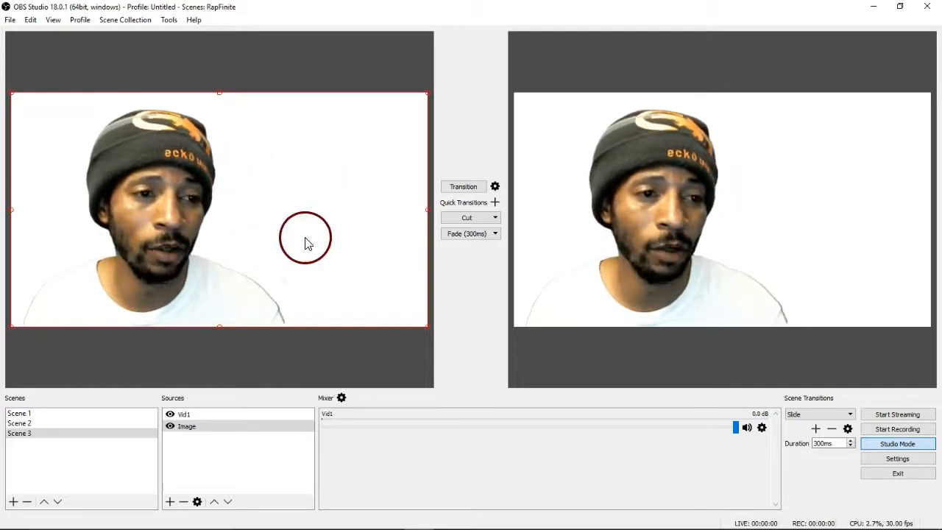
left_click(897, 445)
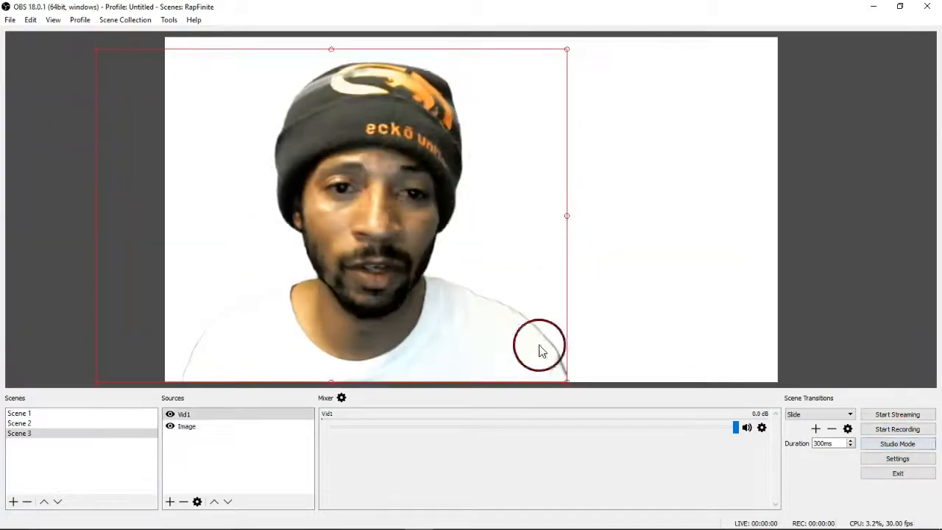
left_click(726, 212)
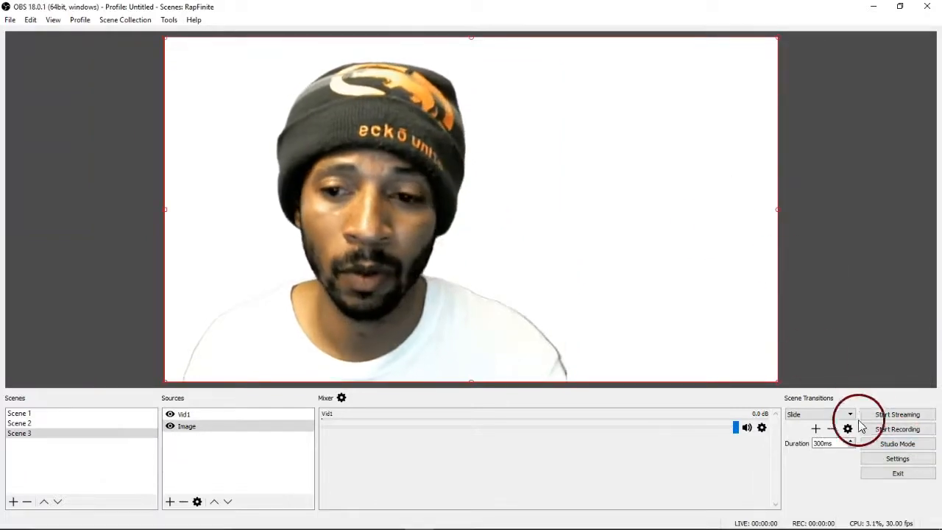
left_click(898, 445)
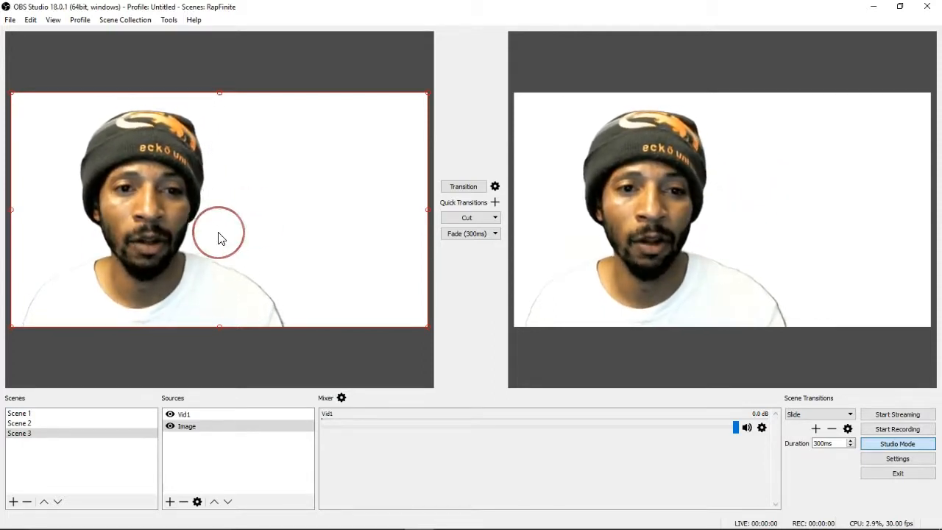
Alternate Scene 1 and Scene 3 in the preview, ending on Scene 1, and transition Scene 1 to the program view
left_click(83, 414)
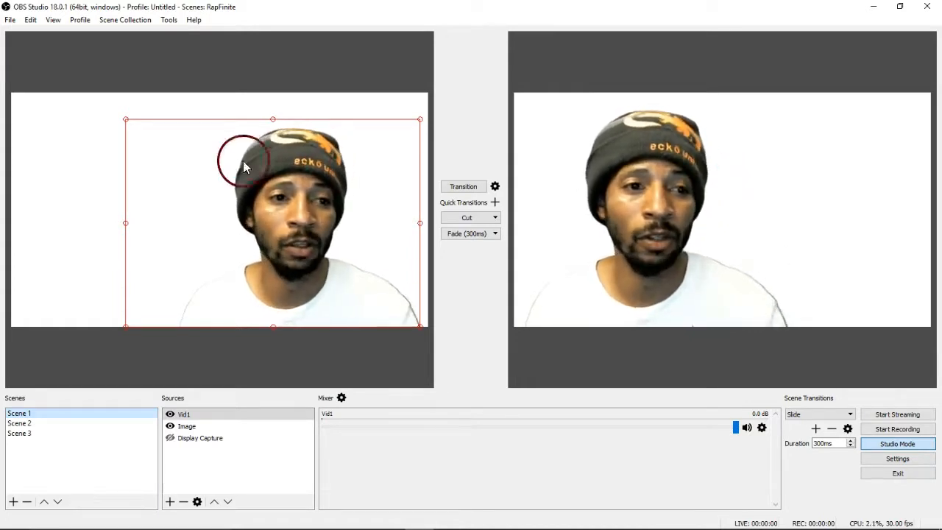
left_click(72, 432)
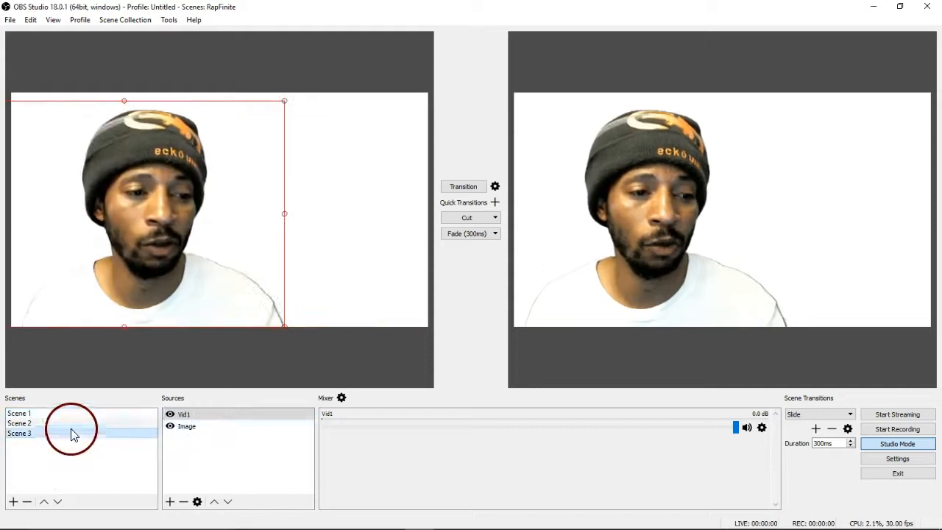
left_click(76, 416)
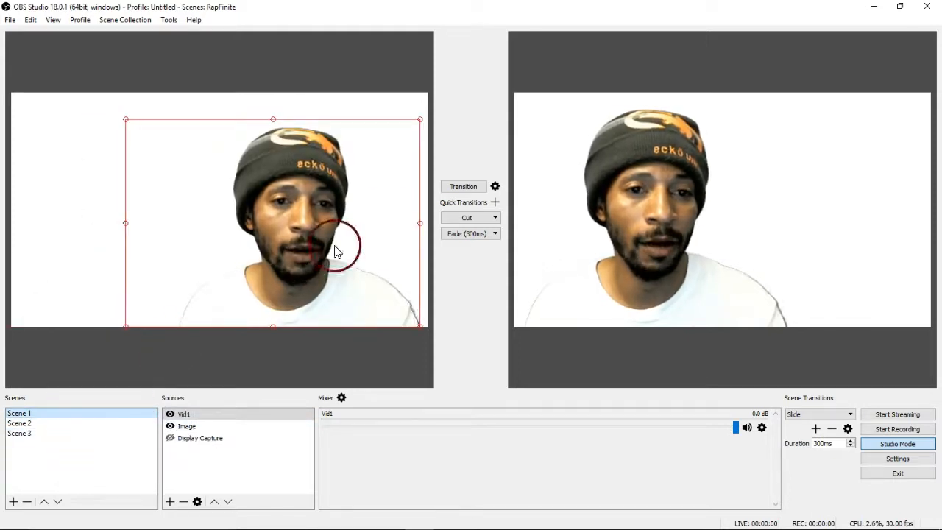
left_click(463, 187)
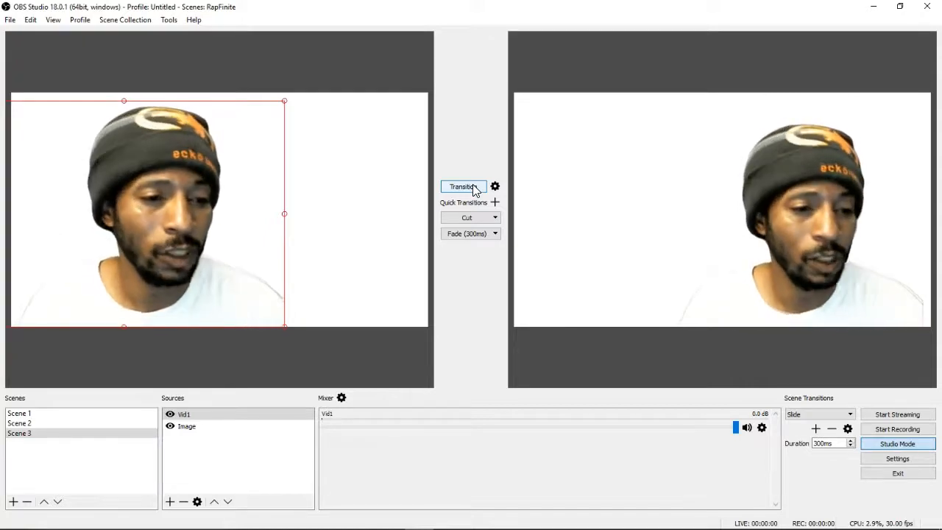
Load Scene 2 into the preview and add a new Media Source to it with the default name
left_click(44, 424)
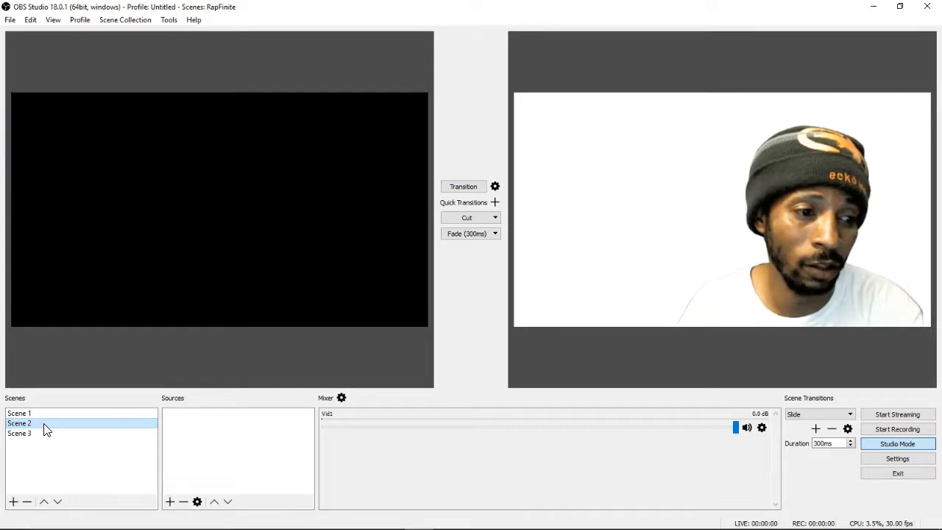
left_click(170, 502)
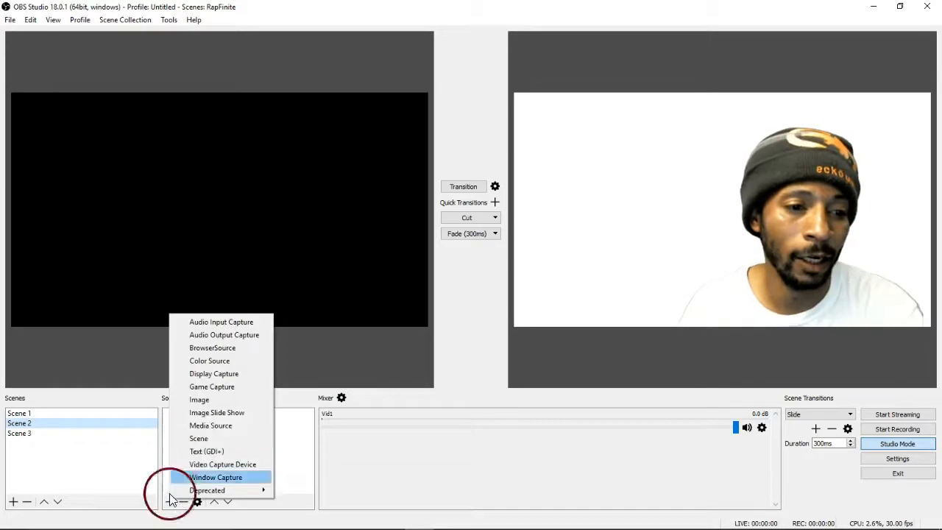
left_click(216, 426)
left_click(501, 350)
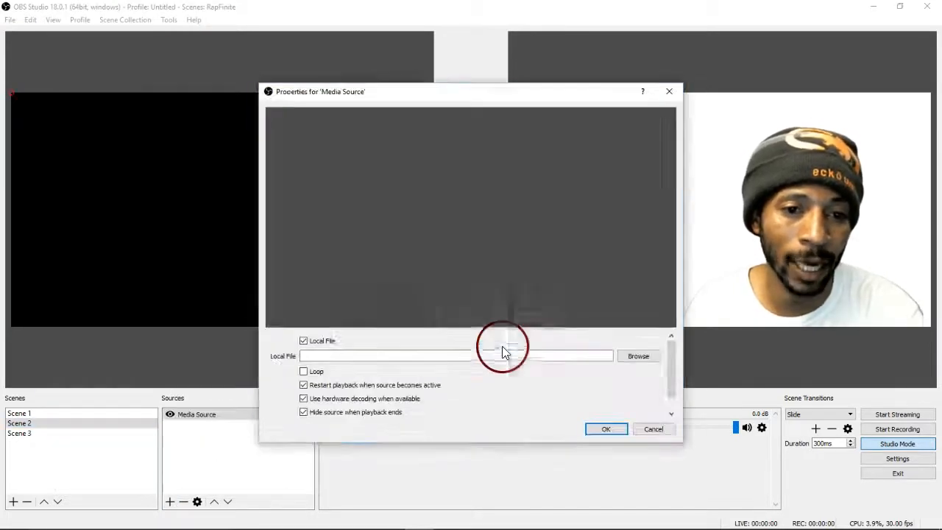
Set the Media Source's local file to IMAG0742 from the Minigolf folder inside Videos on the Expansion Drive (F:)
left_click(644, 354)
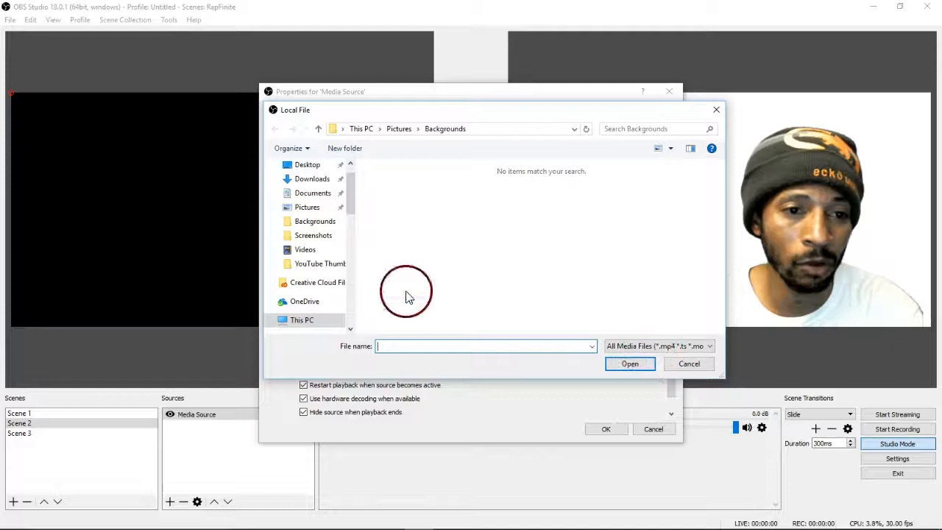
left_click_drag(352, 191, 353, 284)
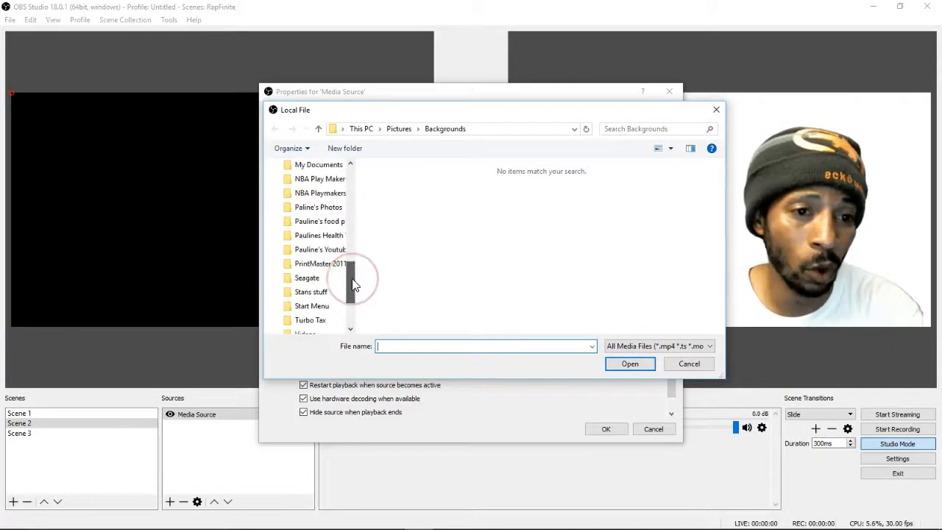
mouse_move(352, 276)
left_mouse_down()
mouse_move(353, 301)
mouse_move(356, 292)
left_mouse_up()
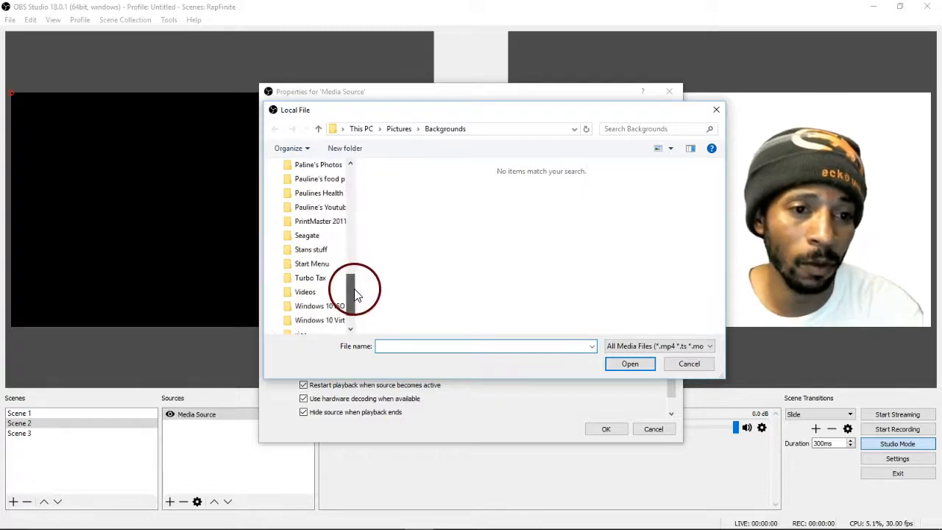
left_click(308, 295)
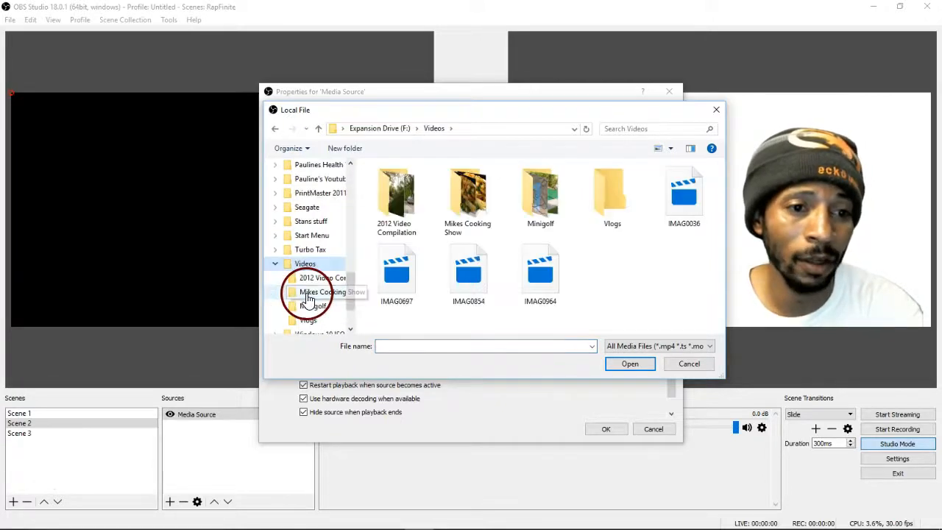
double_click(544, 207)
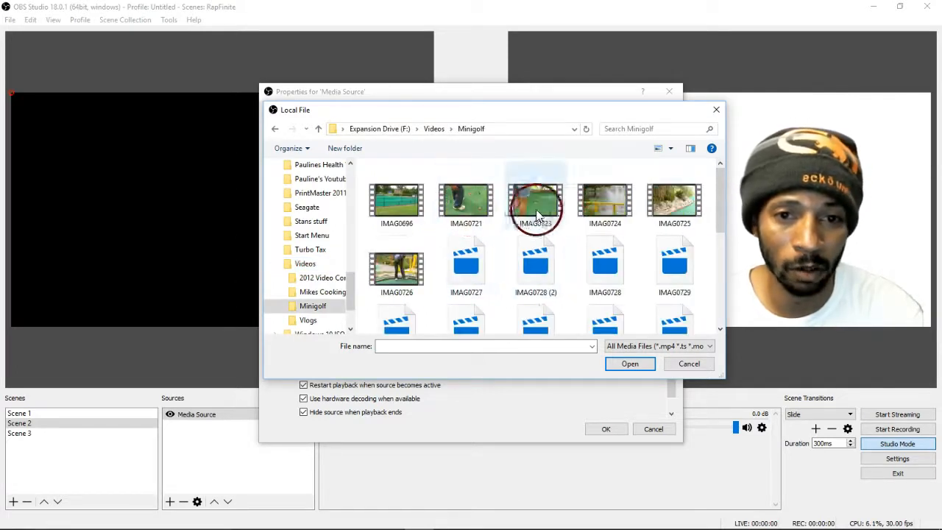
scroll(535, 265, "down", 1)
scroll(535, 287, "down", 2)
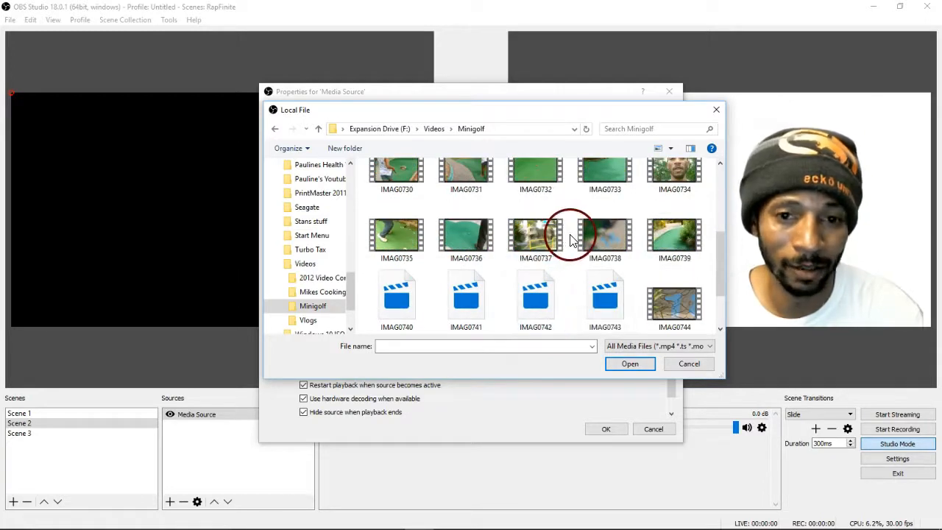
scroll(570, 243, "down", 1)
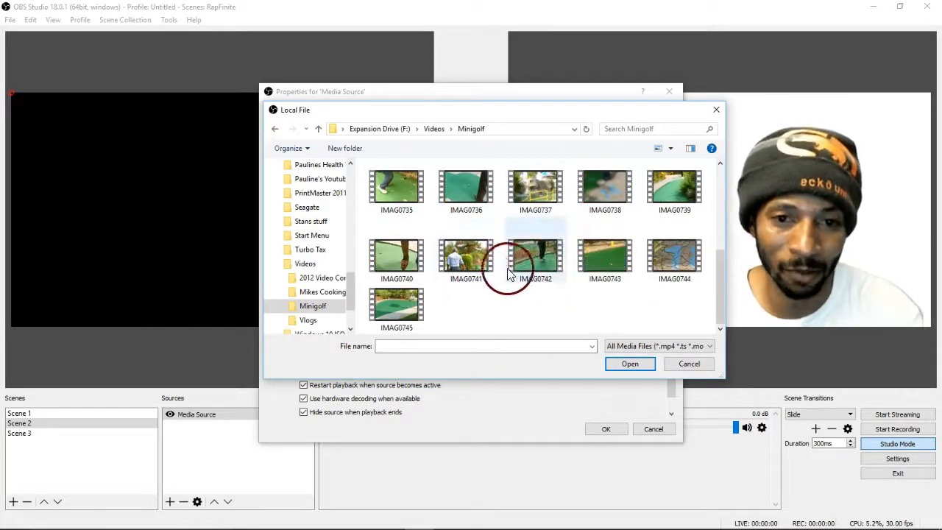
left_click(547, 254)
left_click(629, 363)
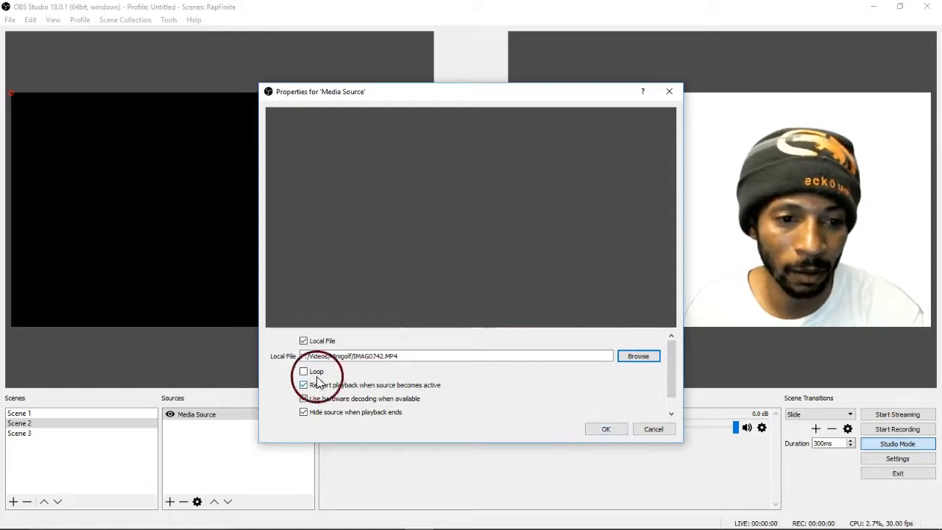
left_click(607, 429)
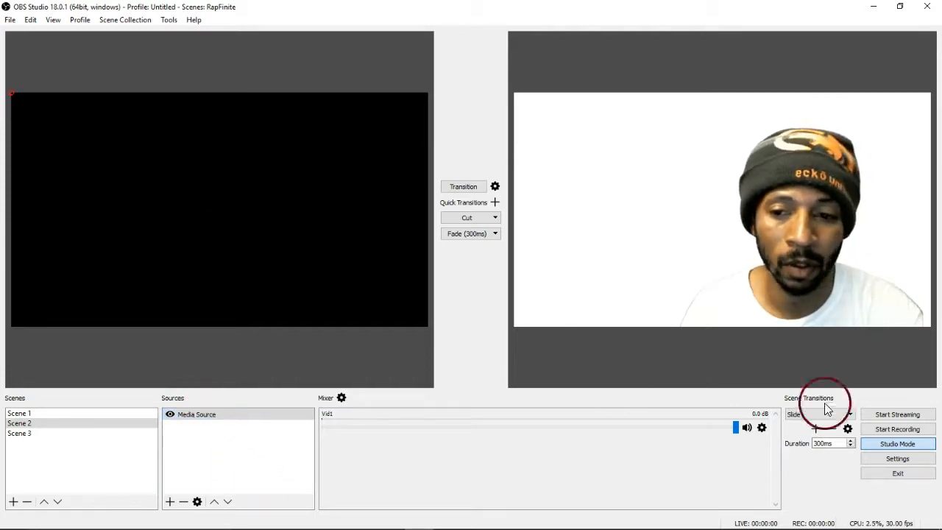
Turn off Studio Mode and switch to Scene 2 to play the minigolf video on the single canvas
left_click(906, 447)
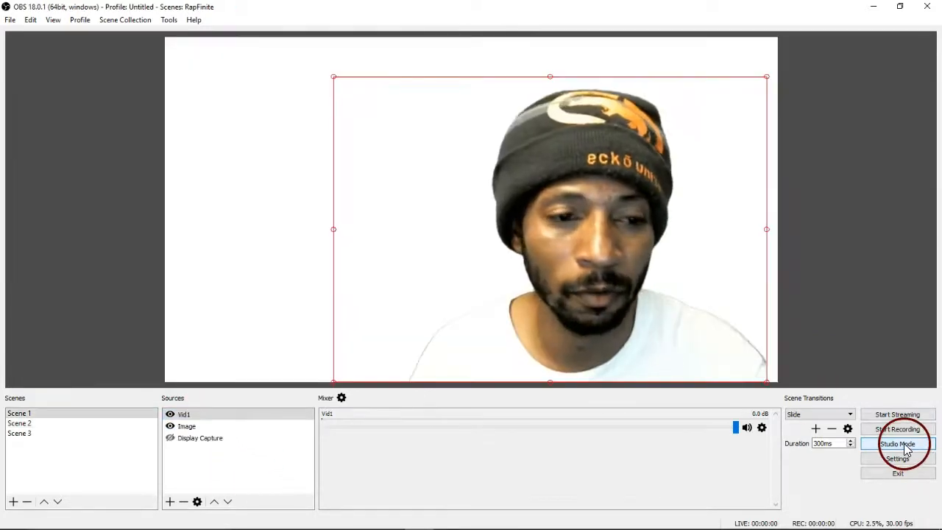
left_click(50, 427)
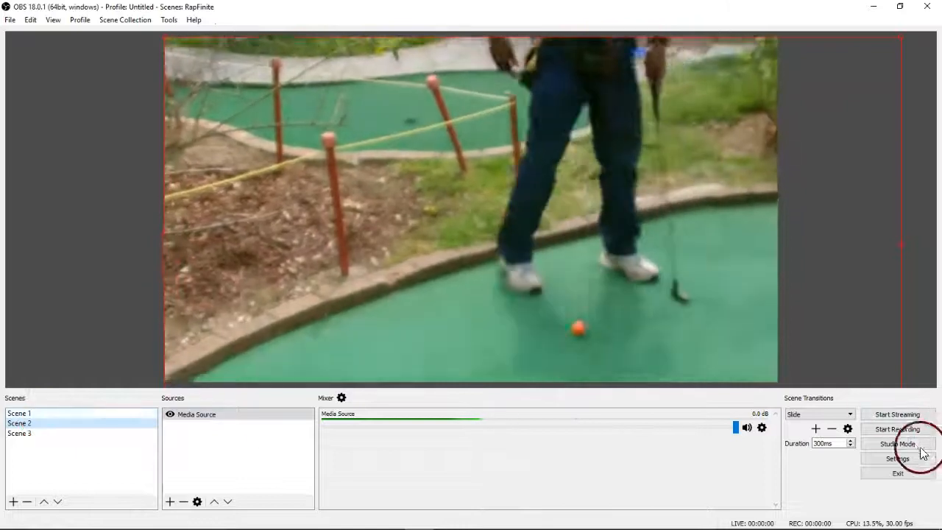
Turn on Studio Mode and transition Scene 1 and Scene 2 in turn from the preview to the program view
left_click(912, 446)
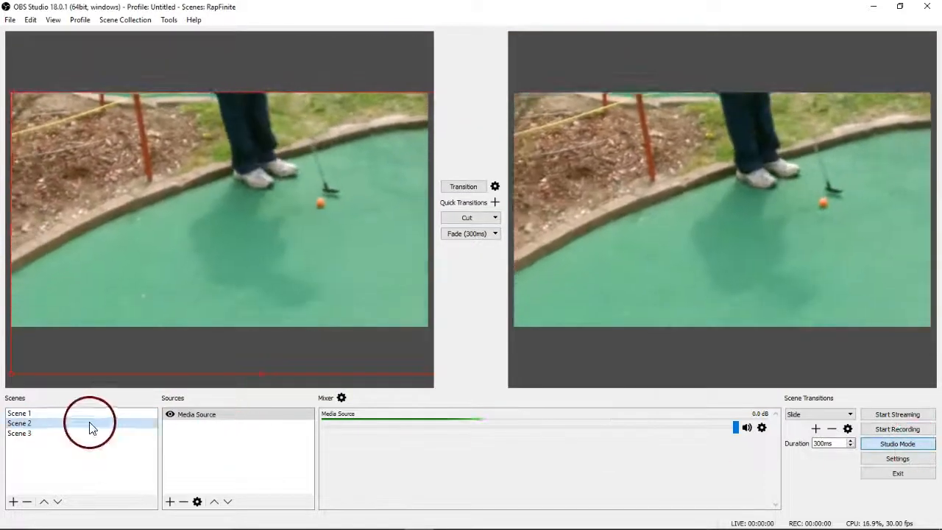
left_click(52, 415)
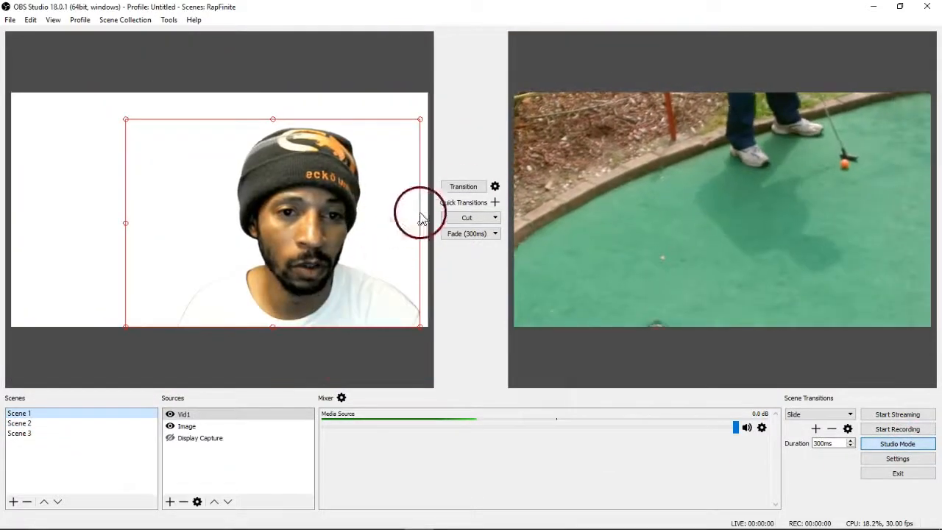
left_click(473, 193)
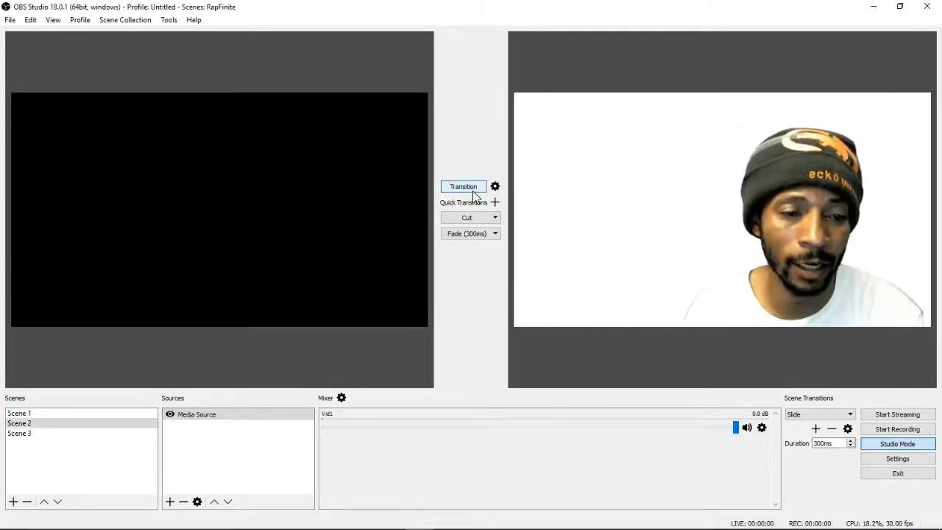
left_click(200, 400)
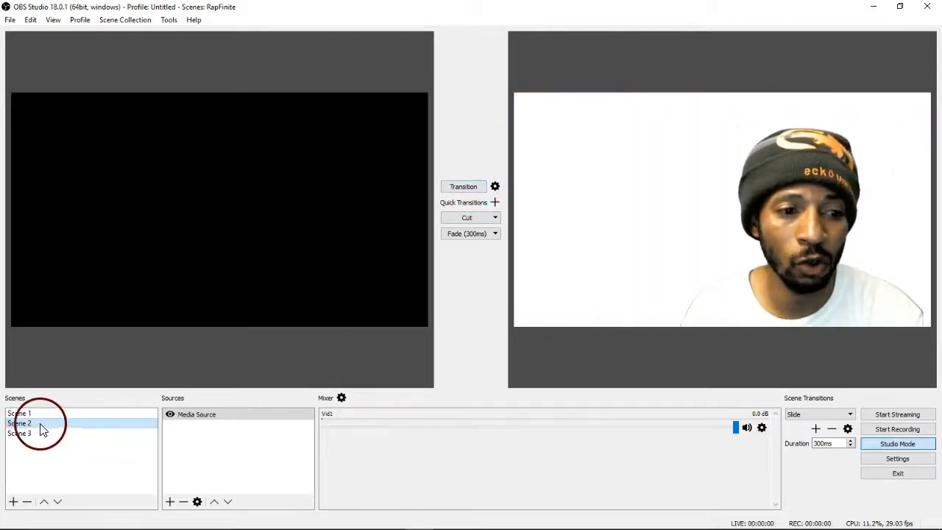
left_click(465, 185)
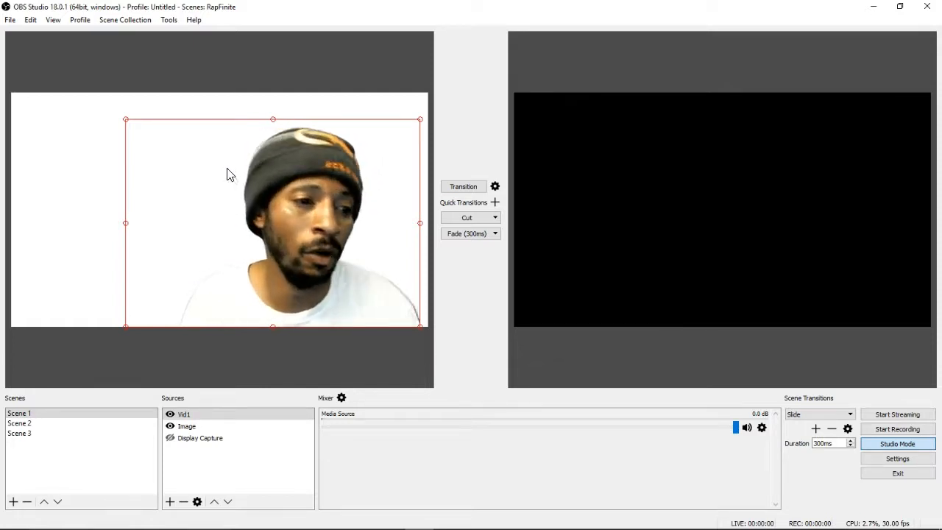
Load Scene 2 and Scene 3 alternately into the preview without transitioning, ending on Scene 2
left_click(35, 424)
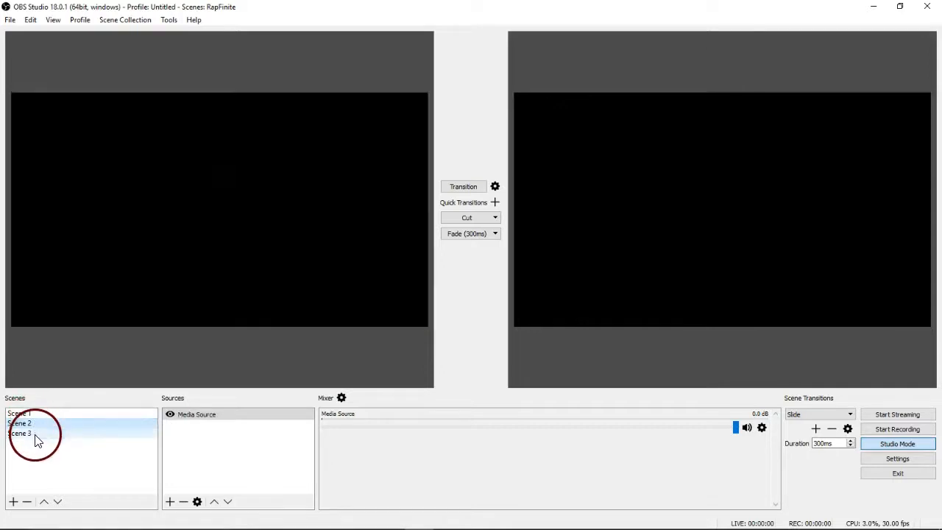
left_click(34, 434)
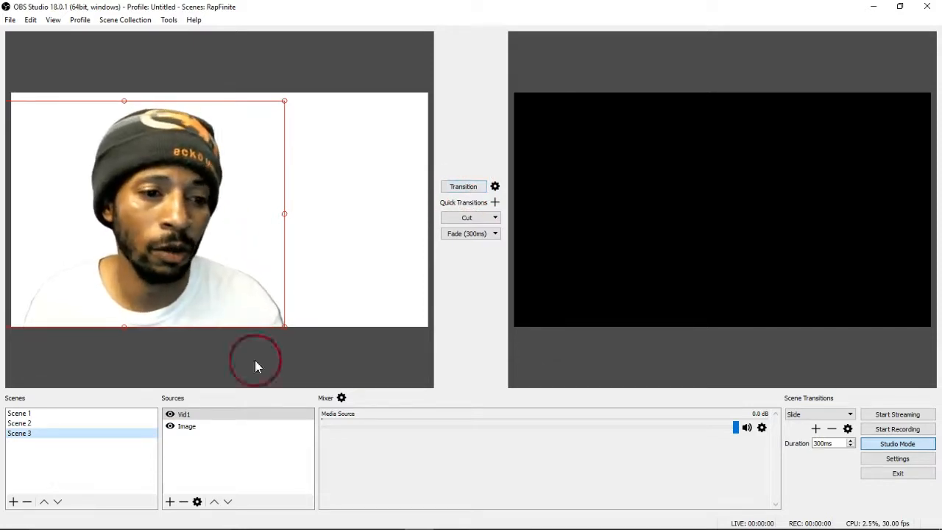
left_click(41, 424)
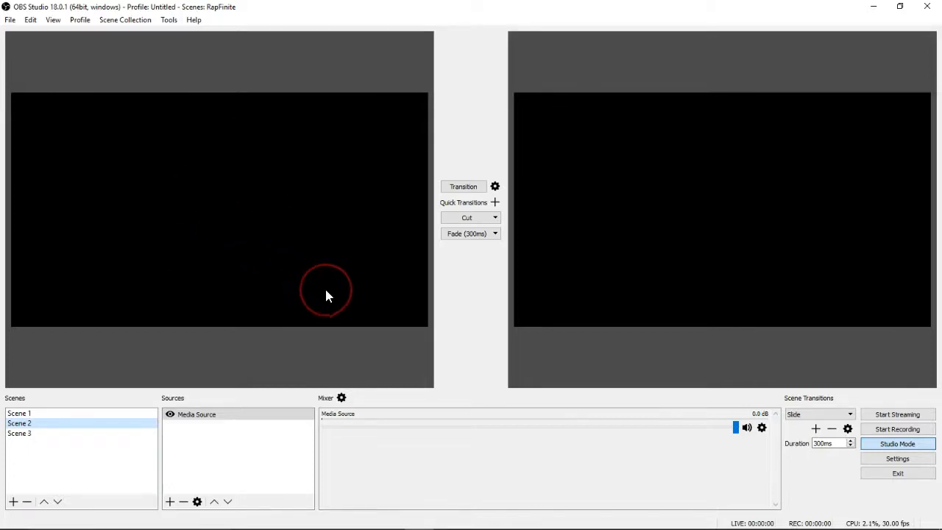
Examine the options of the Cut quick transition and the types and duration offered for adding a new quick transition
left_click(494, 225)
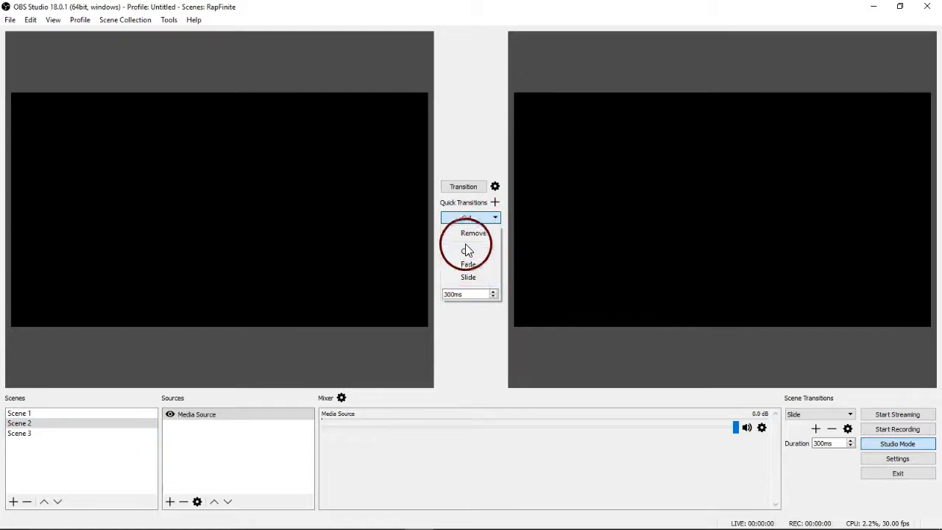
left_click(493, 206)
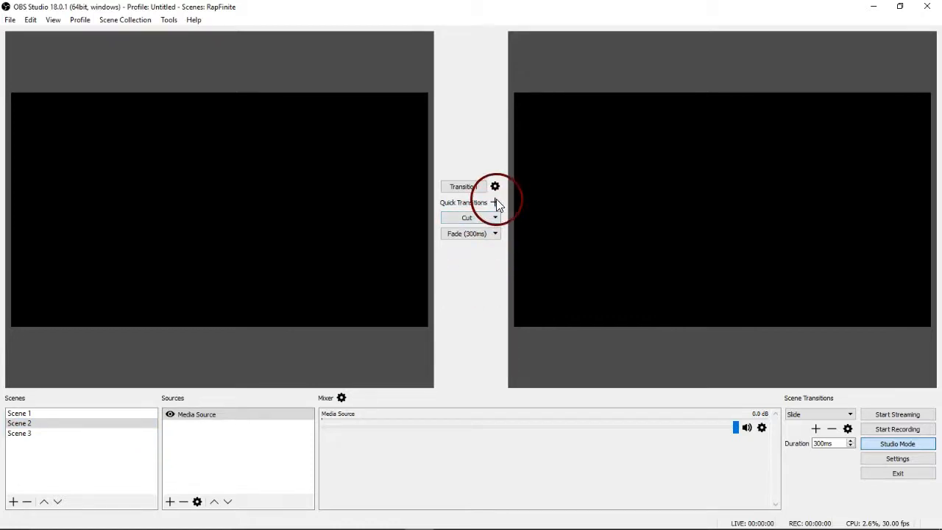
left_click(495, 202)
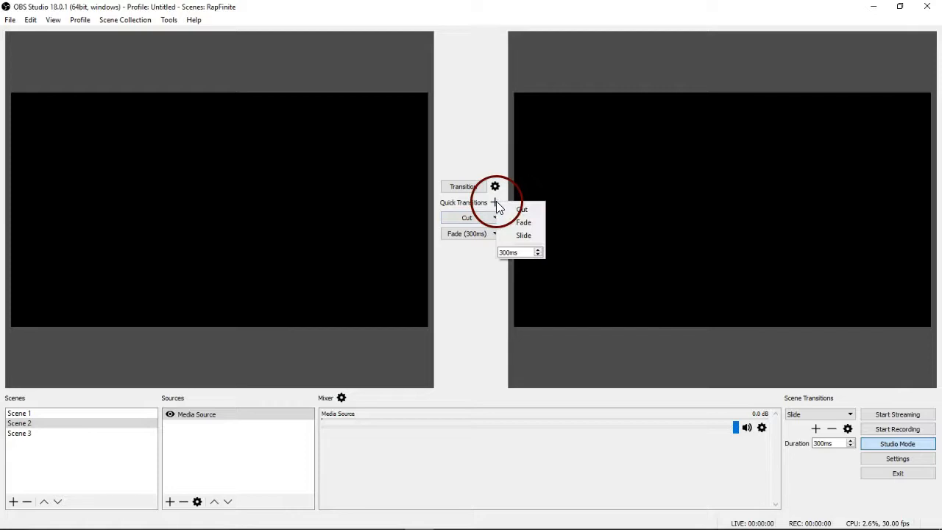
left_click(517, 252)
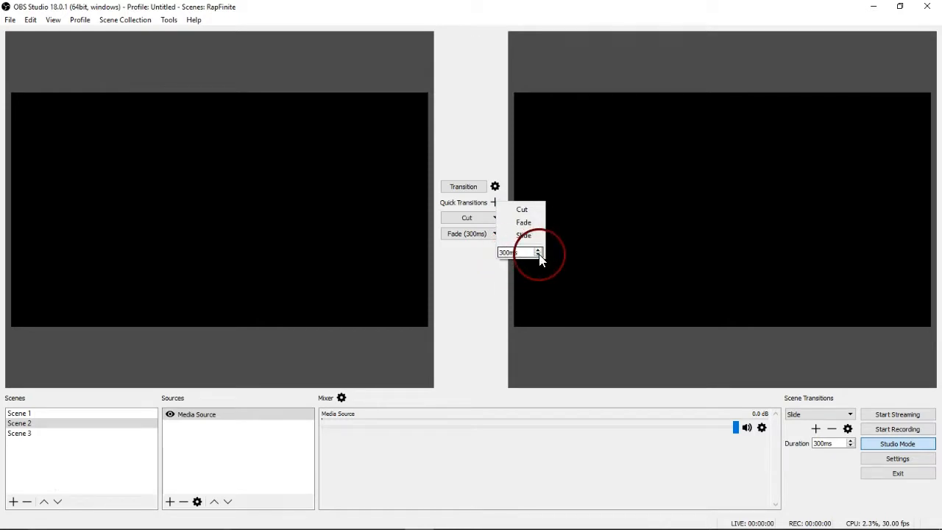
left_click(459, 260)
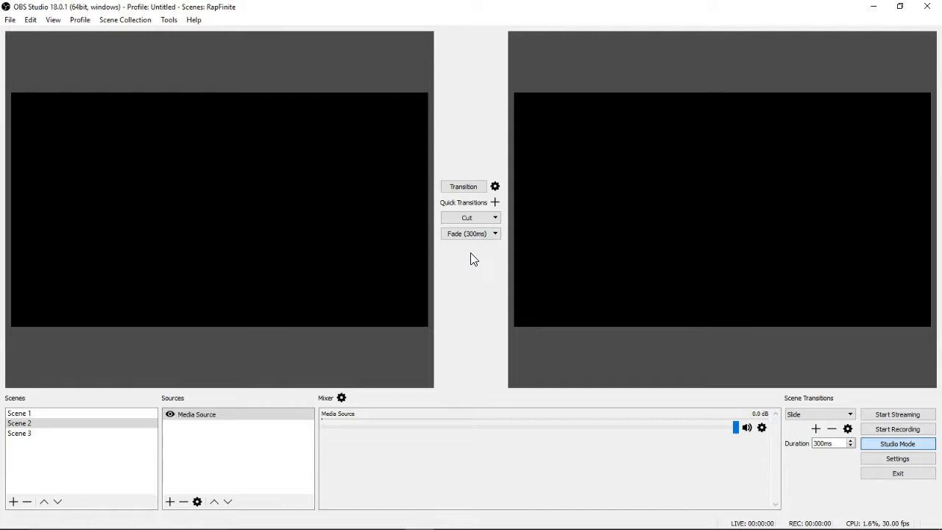
Load Scene 3 into the preview, turn off Studio Mode and switch the canvas to Scene 1
left_click(40, 432)
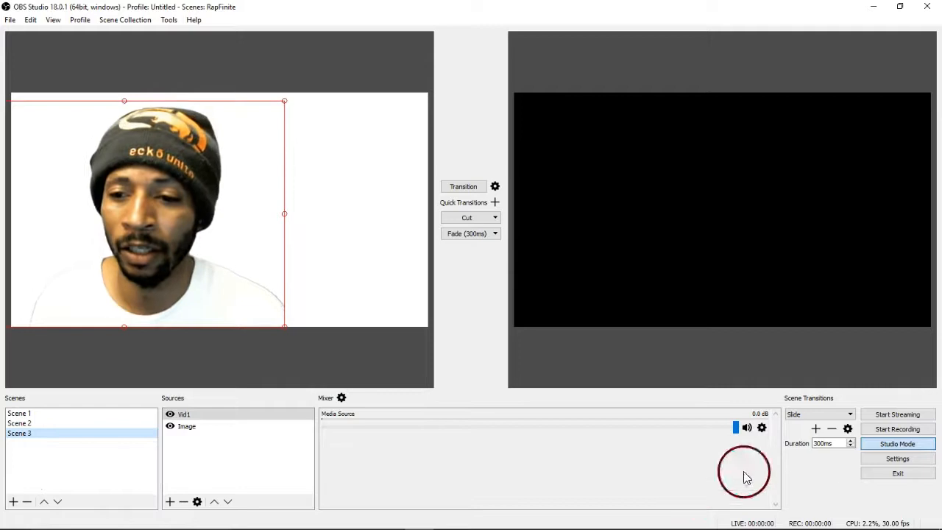
left_click(893, 444)
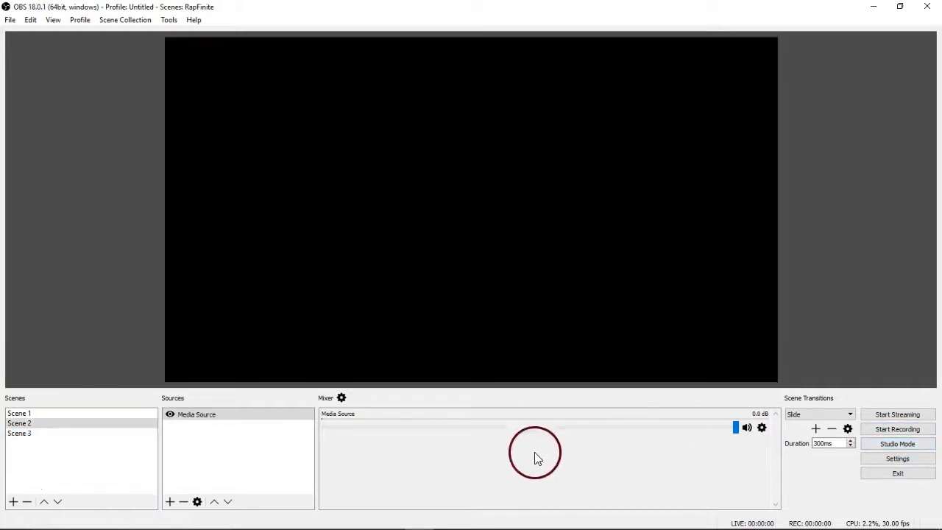
left_click(51, 414)
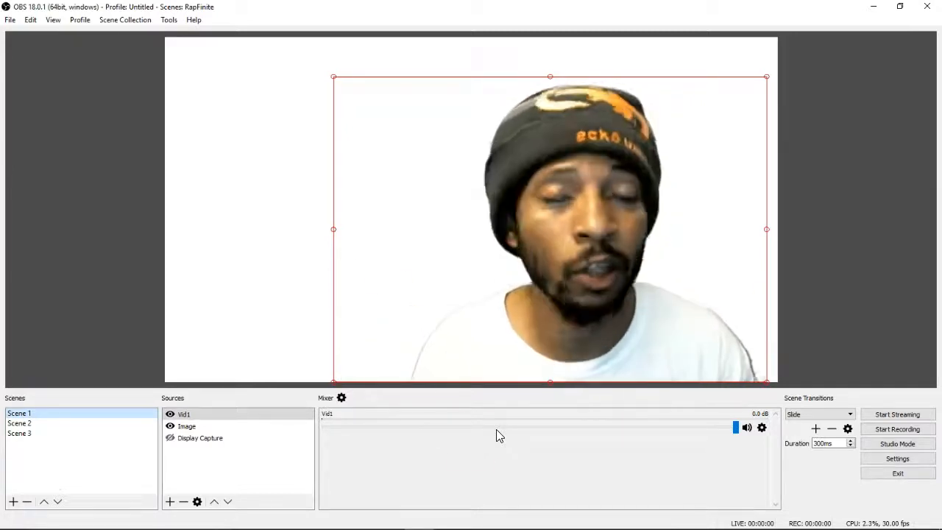
left_click(458, 440)
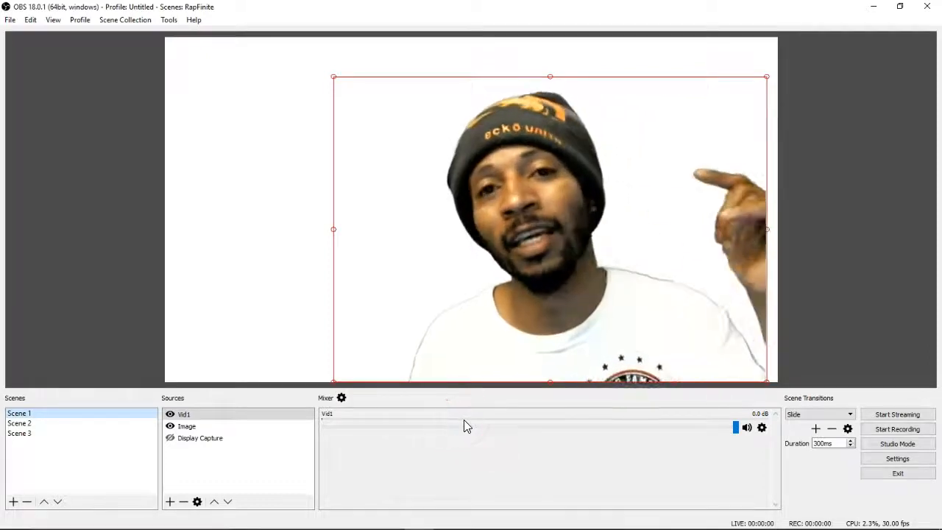